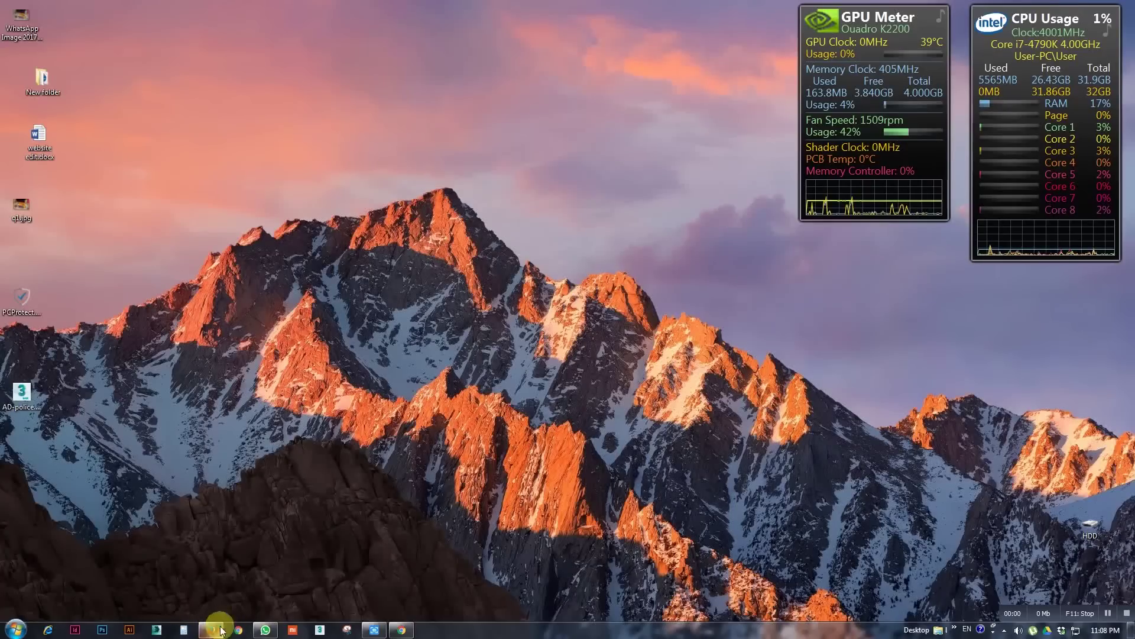
# Open AD-police.max from the desktop with Autodesk 3ds Max 2017.
pyautogui.rightClick(16, 395)
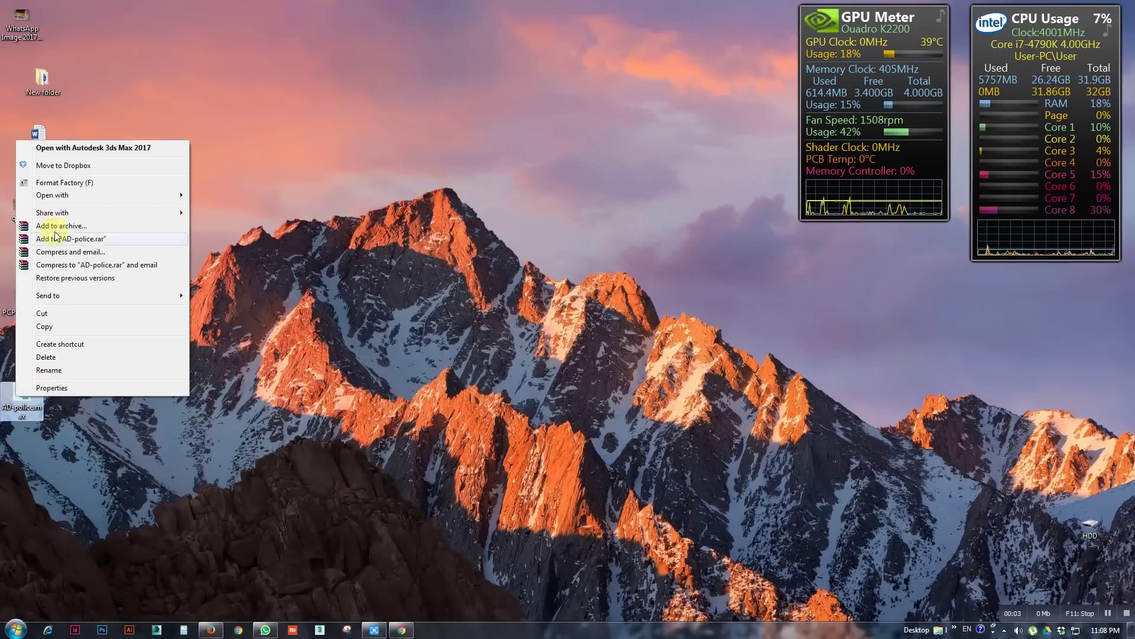
pyautogui.click(113, 152)
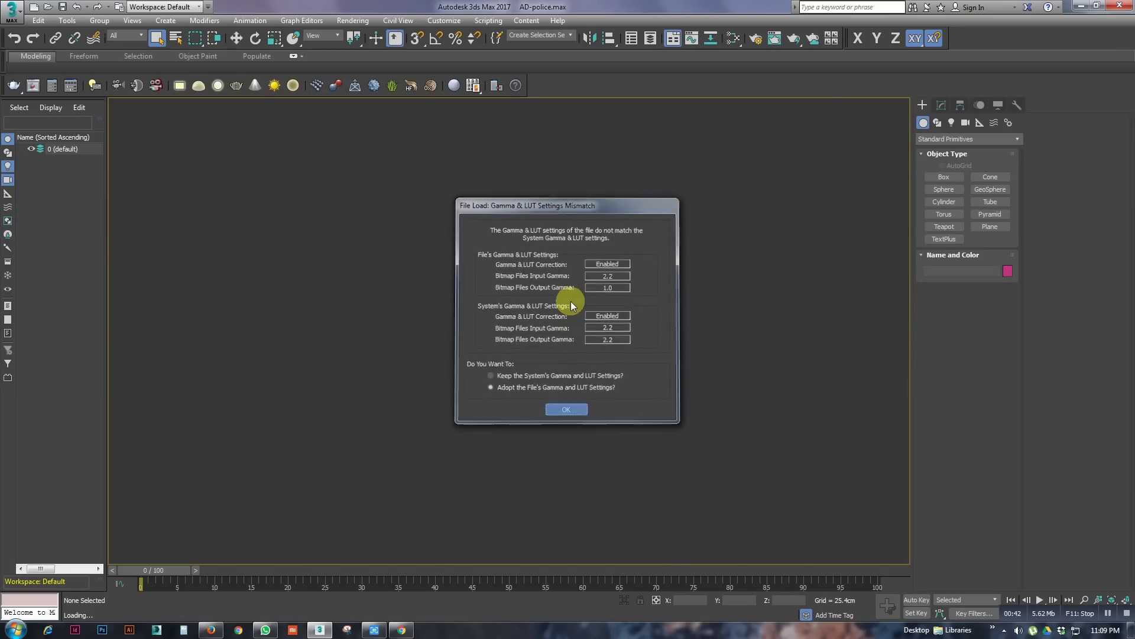
# Accept the Gamma & LUT mismatch and continue past the missing texture files.
pyautogui.press('Return')
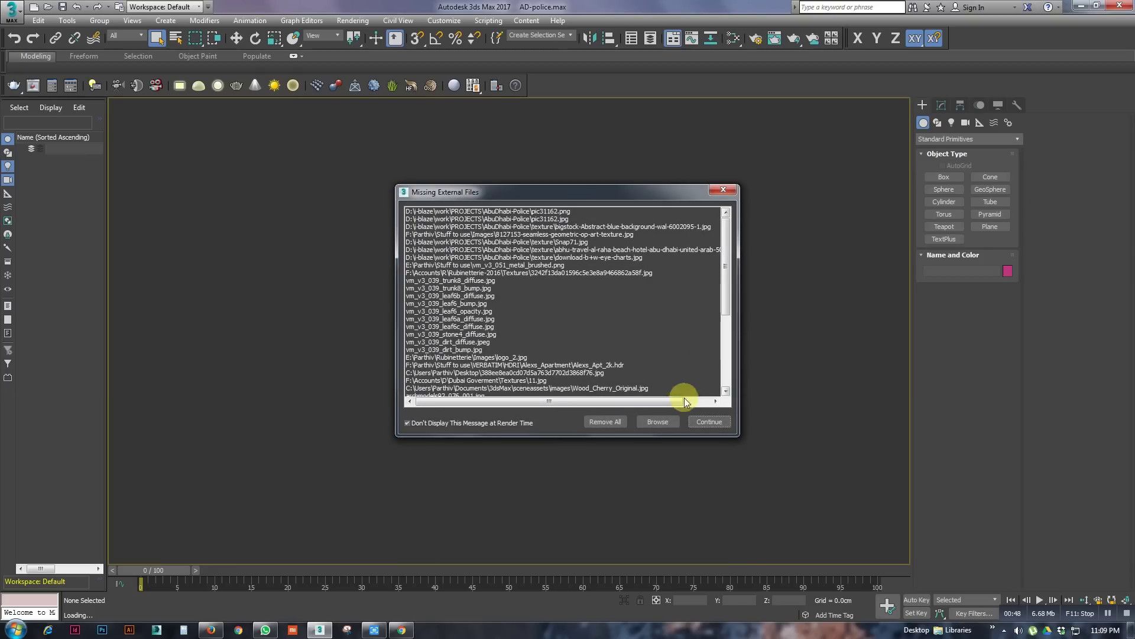
pyautogui.click(695, 420)
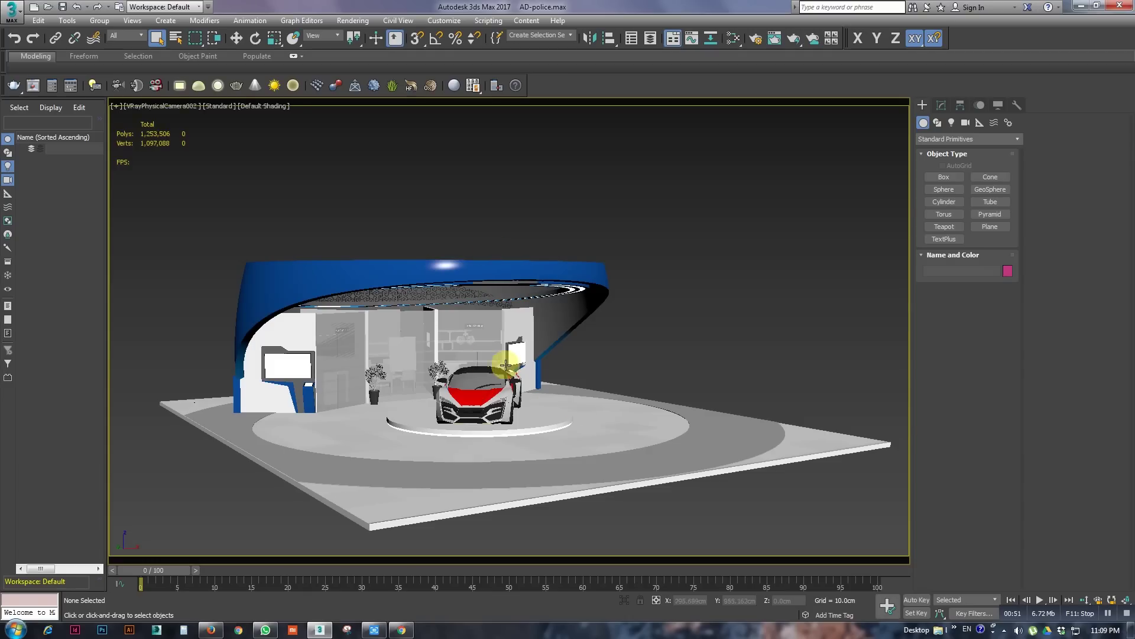
# Frame the stand through VRayPhysicalCamera002 and bring up Render Setup.
pyautogui.moveTo(505, 365)
pyautogui.keyDown('alt'); pyautogui.mouseDown(button='middle')
pyautogui.moveTo(470, 356)
pyautogui.moveTo(514, 364)
pyautogui.moveTo(388, 396)
pyautogui.moveTo(588, 398)
pyautogui.moveTo(363, 398)
pyautogui.moveTo(453, 457)
pyautogui.moveTo(456, 394)
pyautogui.moveTo(398, 375)
pyautogui.moveTo(459, 374)
pyautogui.moveTo(451, 324)
pyautogui.mouseUp(button='middle'); pyautogui.keyUp('alt')
pyautogui.press('p')
pyautogui.press('c')
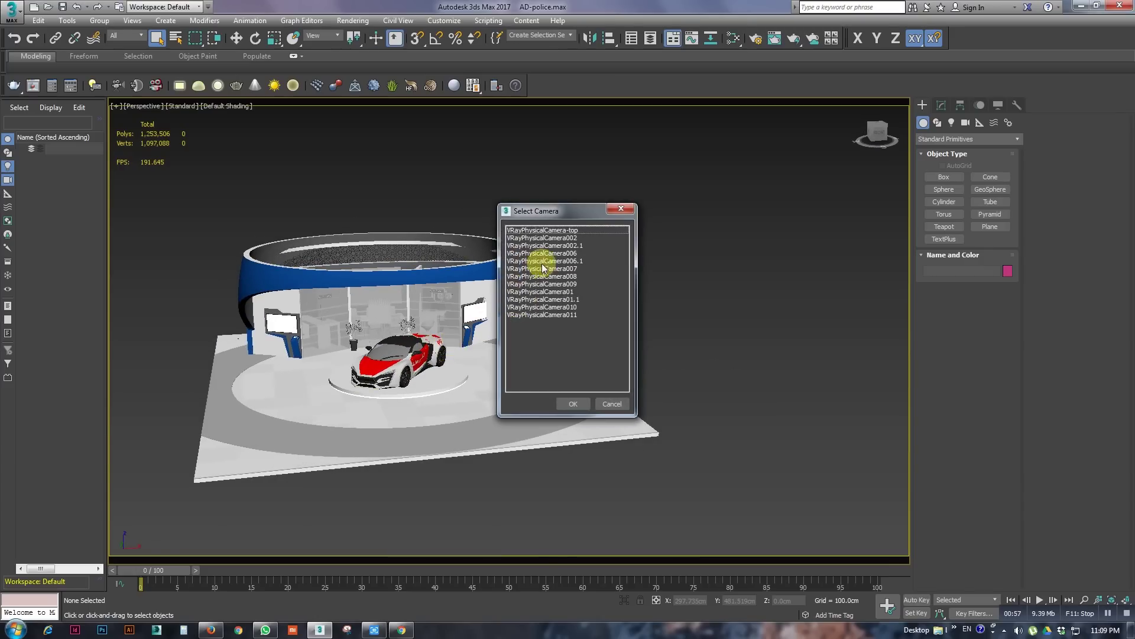
pyautogui.doubleClick(571, 238)
pyautogui.moveTo(580, 315); pyautogui.dragTo(522, 323, button='middle')
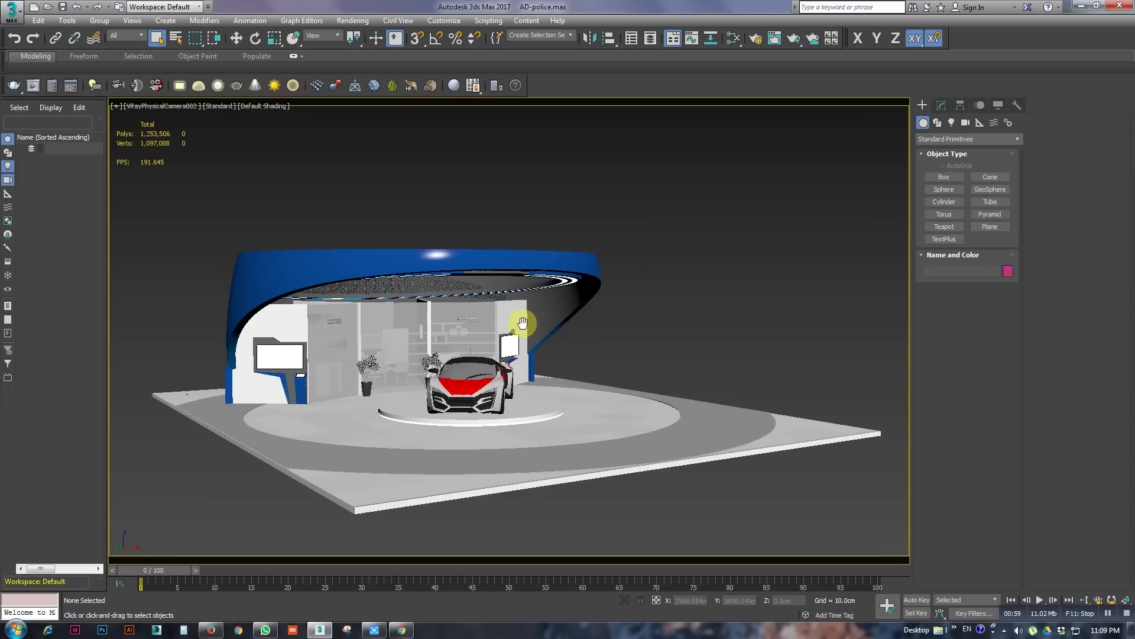
pyautogui.press('F10')
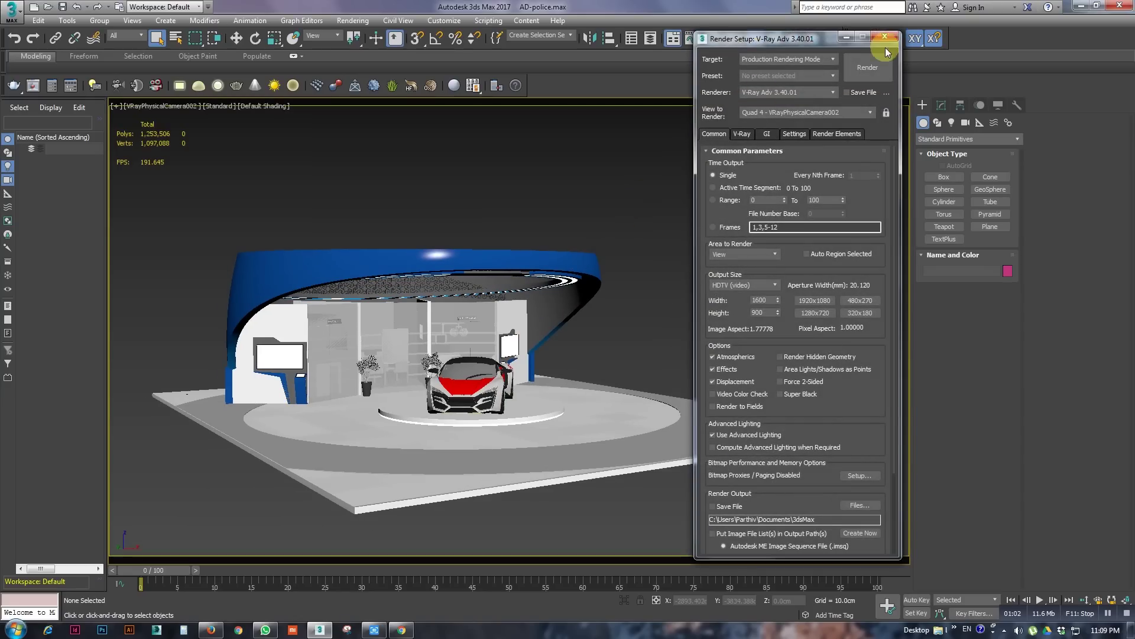
# Start and cancel a test render of the camera view, then reopen Render Setup.
pyautogui.click(887, 37)
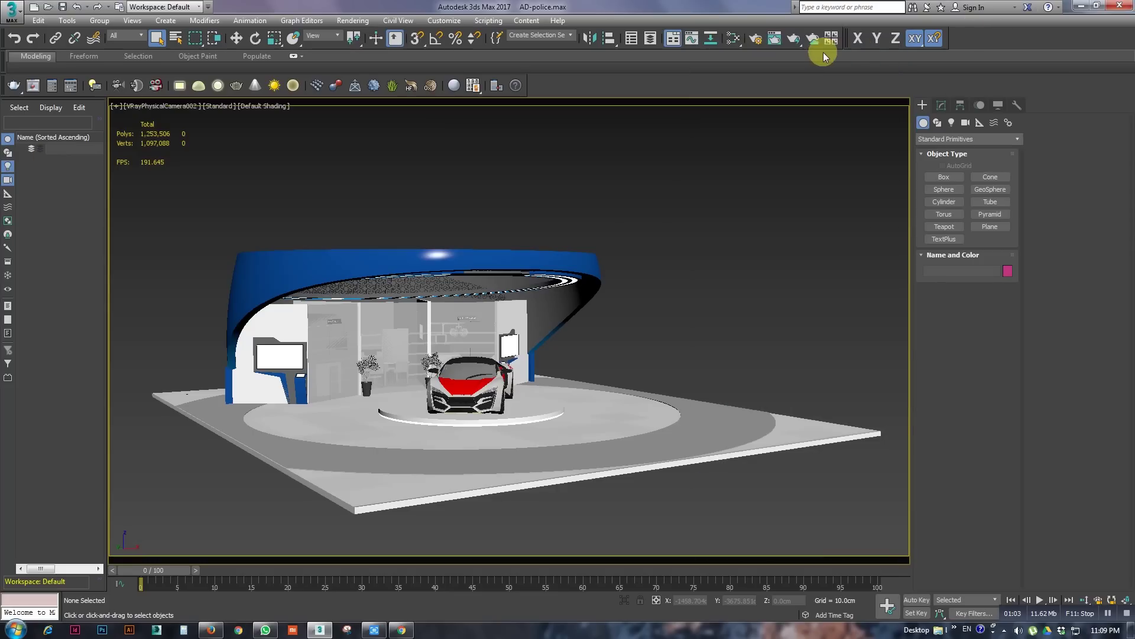
pyautogui.click(793, 38)
pyautogui.click(829, 223)
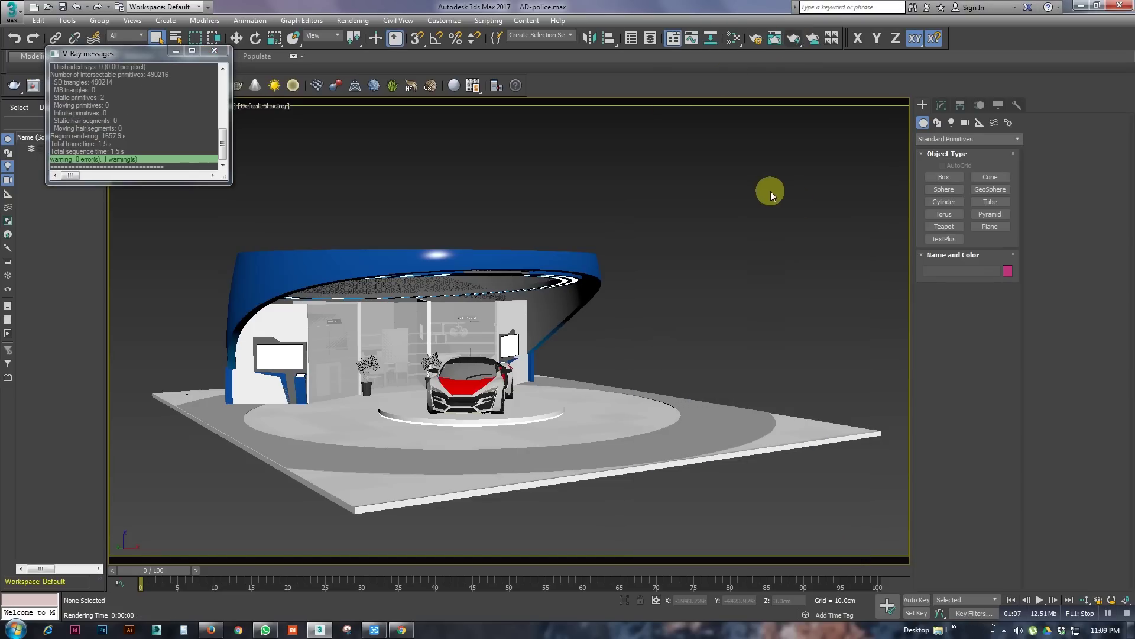
pyautogui.click(773, 39)
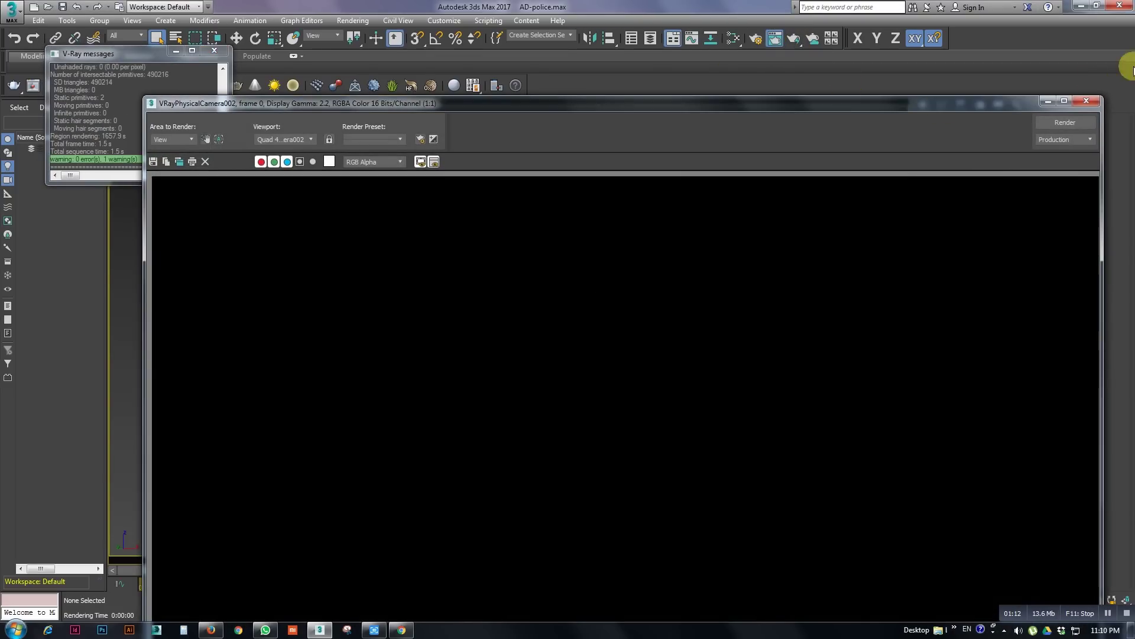
pyautogui.click(1097, 100)
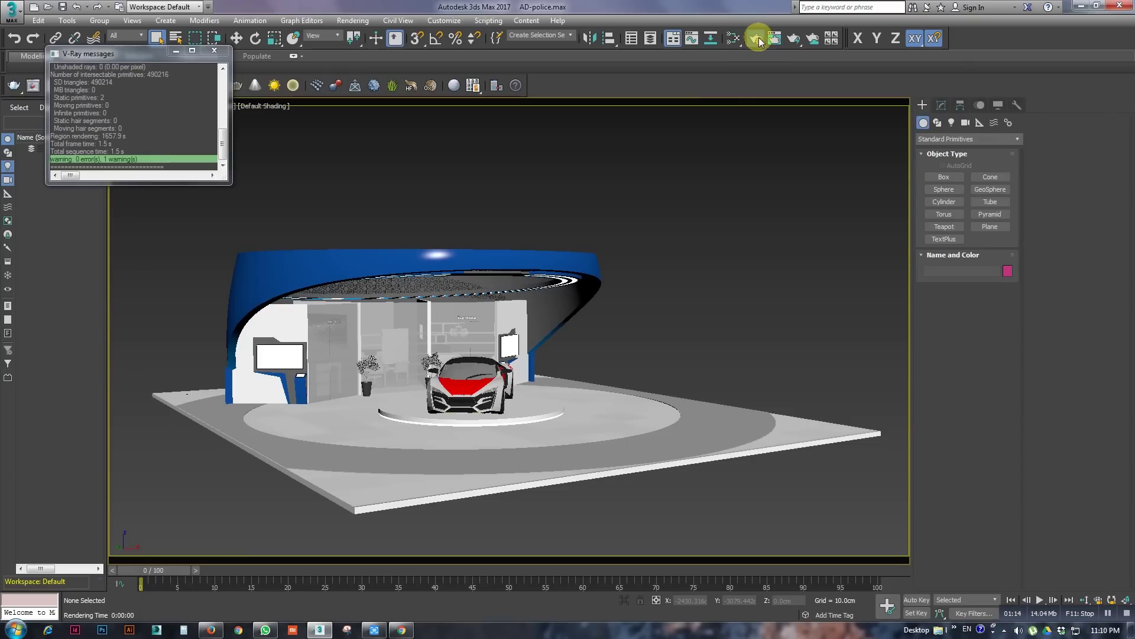
pyautogui.click(758, 40)
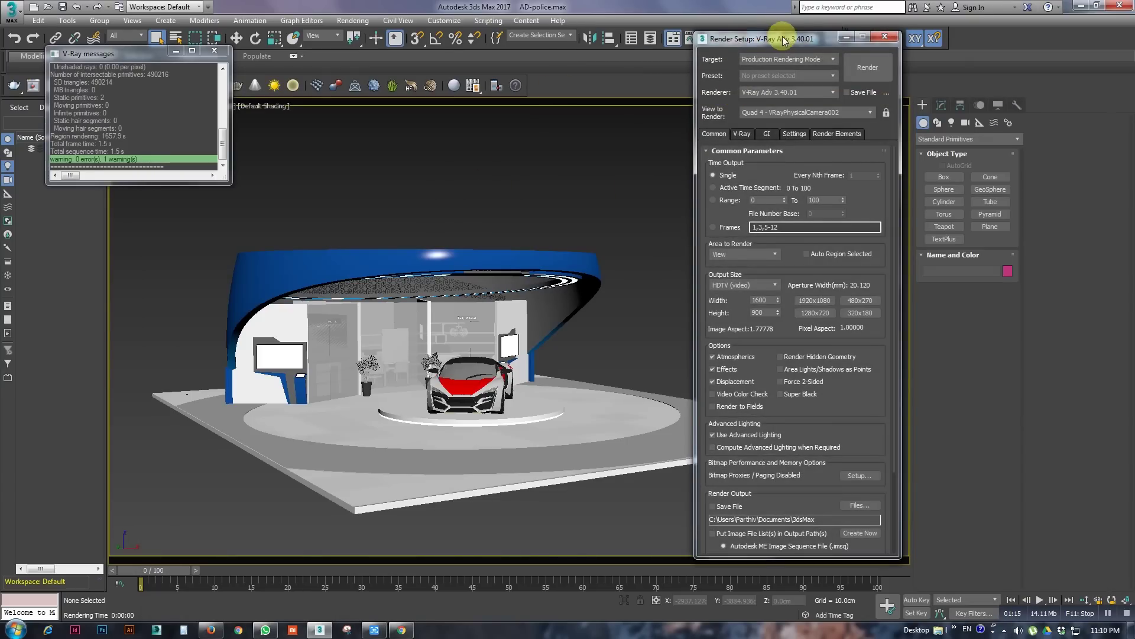
# Close the V-Ray messages log and set output size to 1500 × 844 from the 1920×1080 preset.
pyautogui.moveTo(783, 40); pyautogui.dragTo(424, 42)
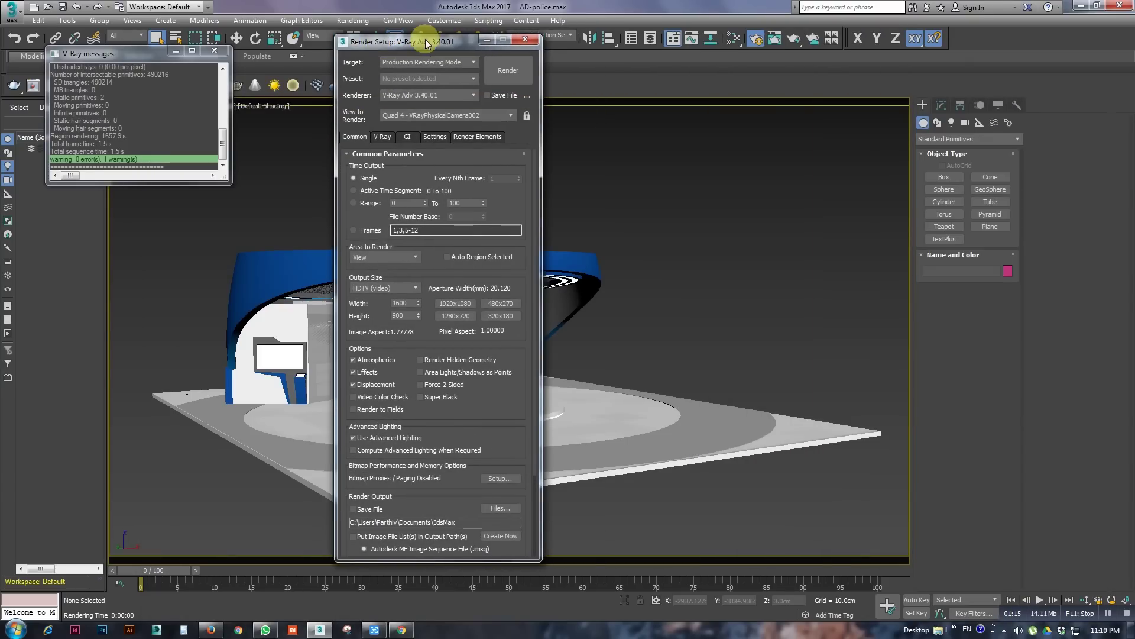
pyautogui.click(213, 55)
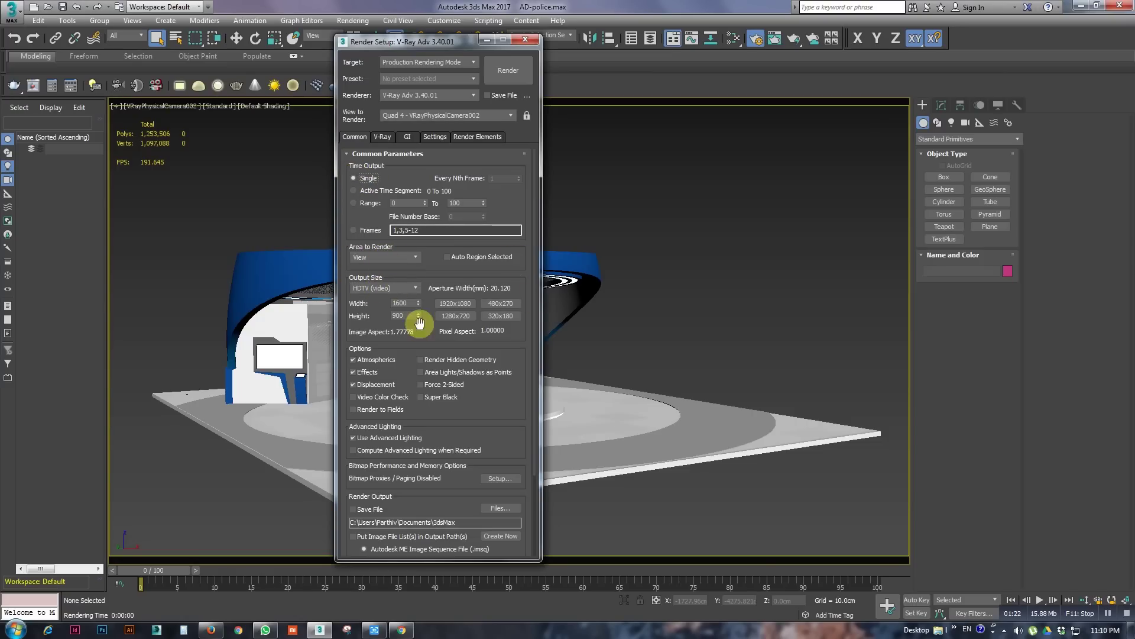
pyautogui.click(403, 293)
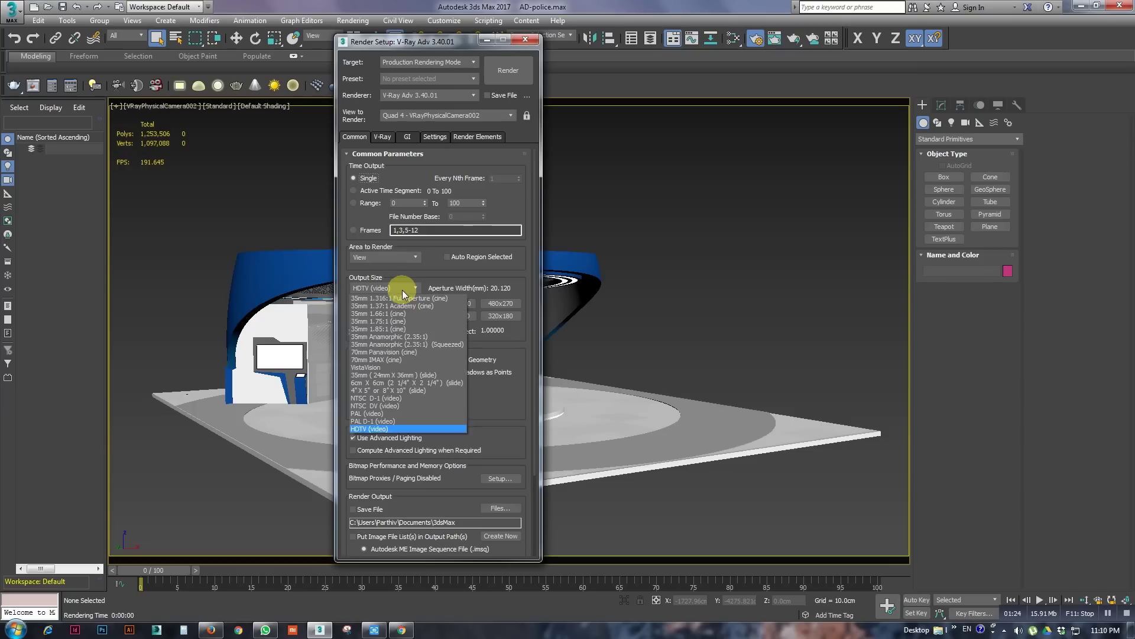
pyautogui.click(420, 404)
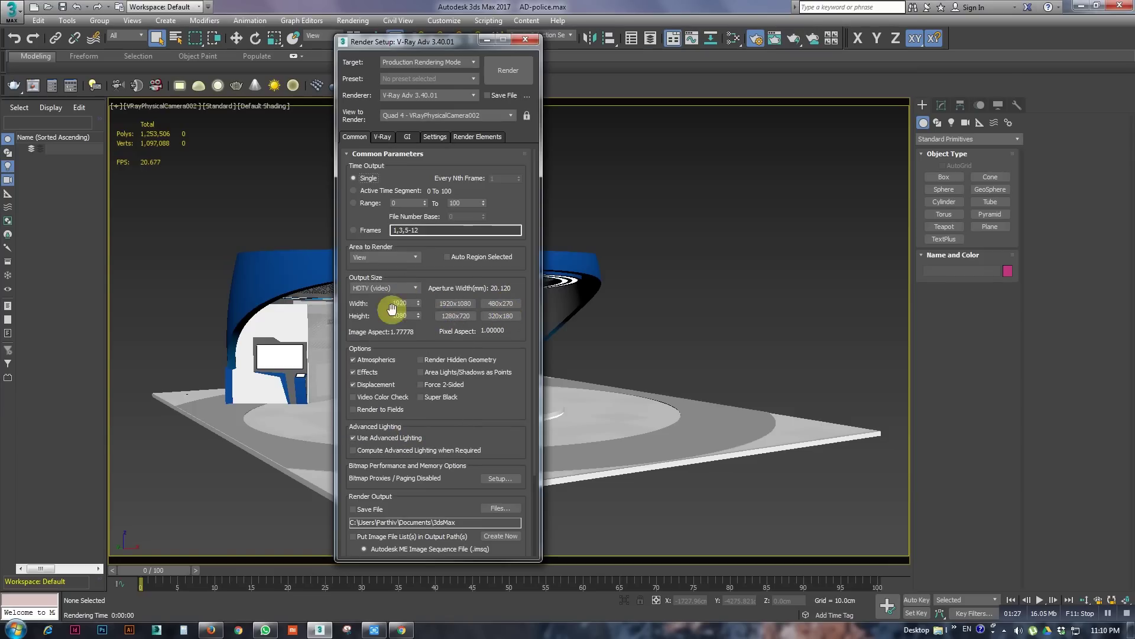
pyautogui.write('1500')
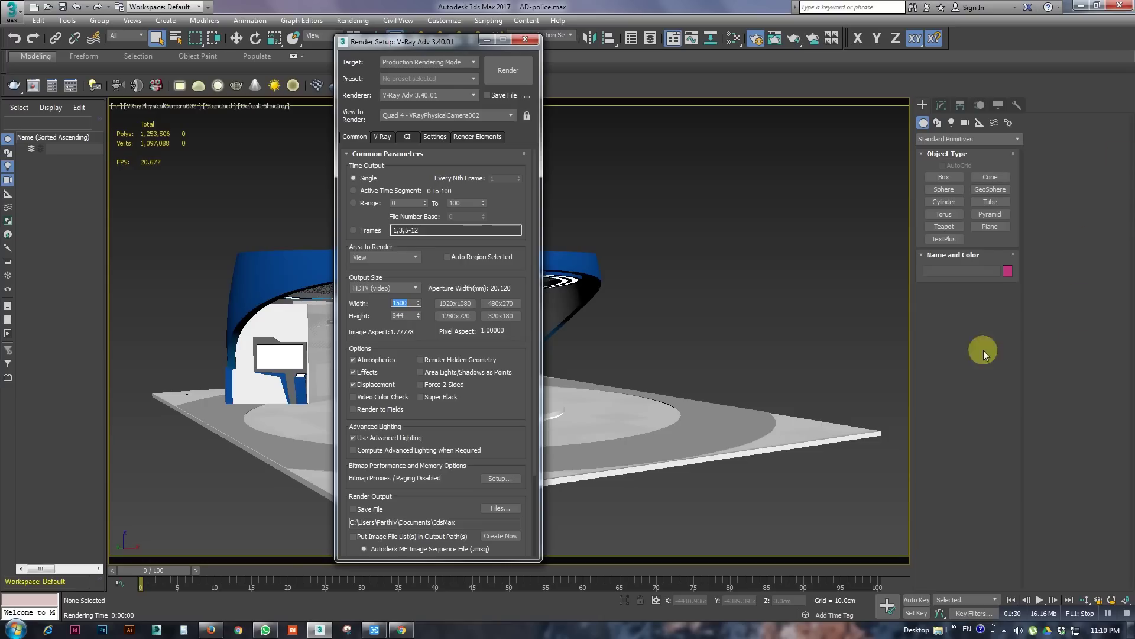
# Look through the Email Notifications and Assign Renderer rollouts, leaving them collapsed.
pyautogui.scroll(-3, 515, 296)
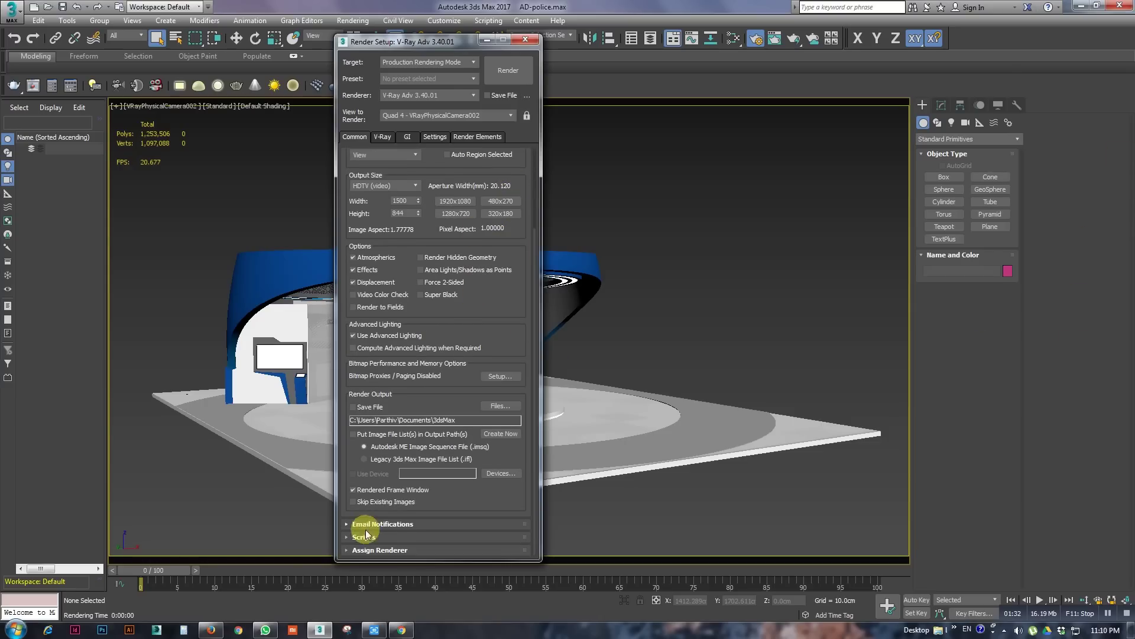
pyautogui.click(402, 524)
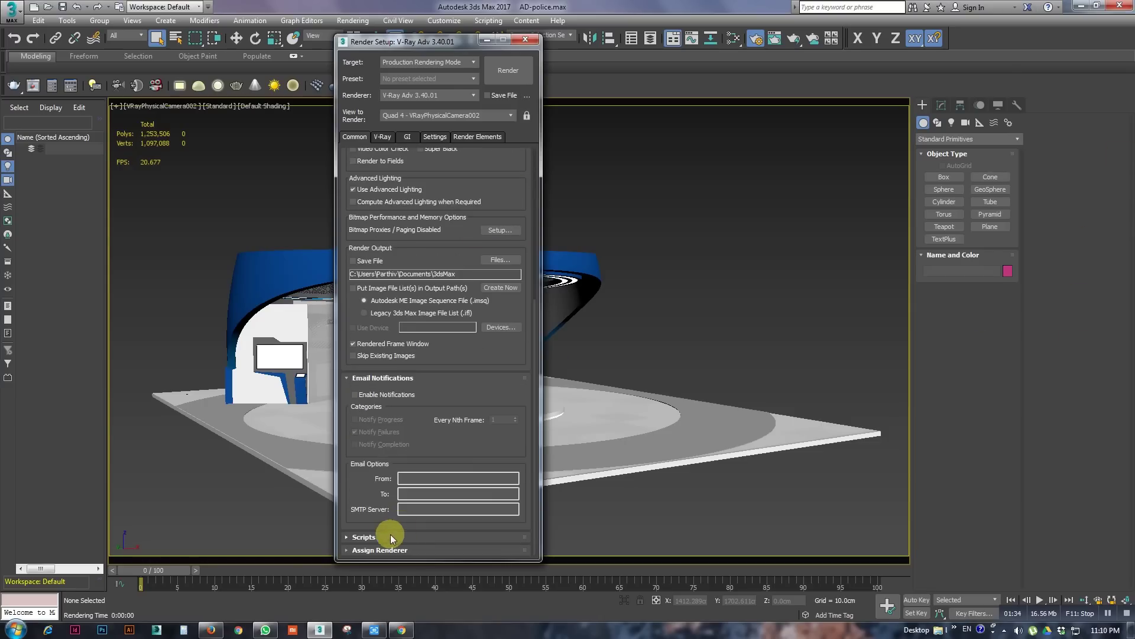
pyautogui.click(407, 380)
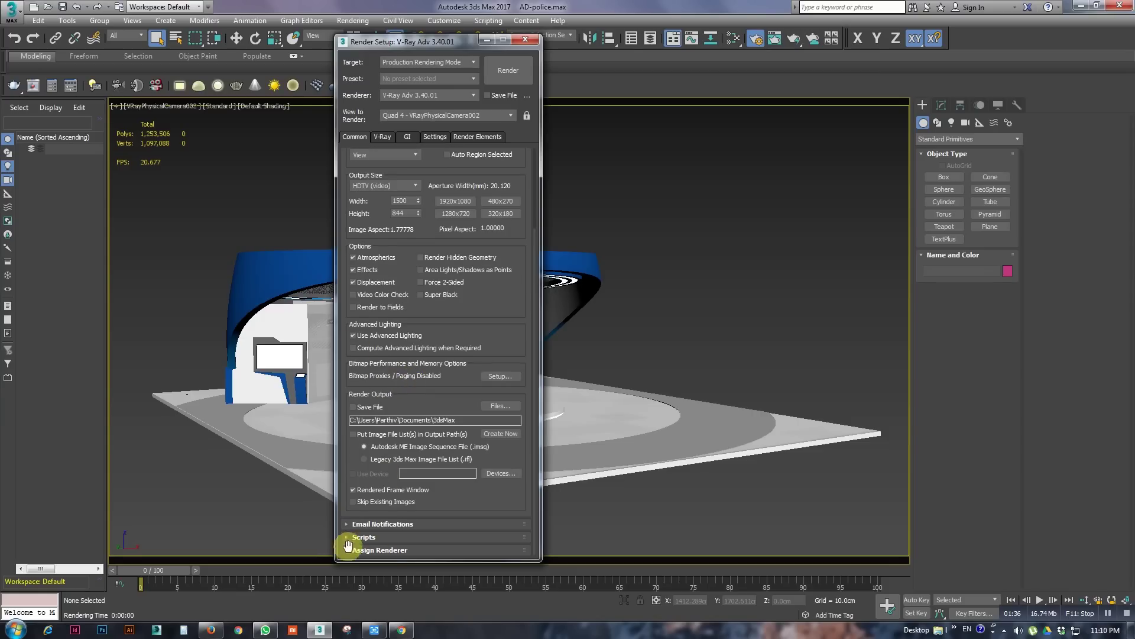
pyautogui.click(394, 550)
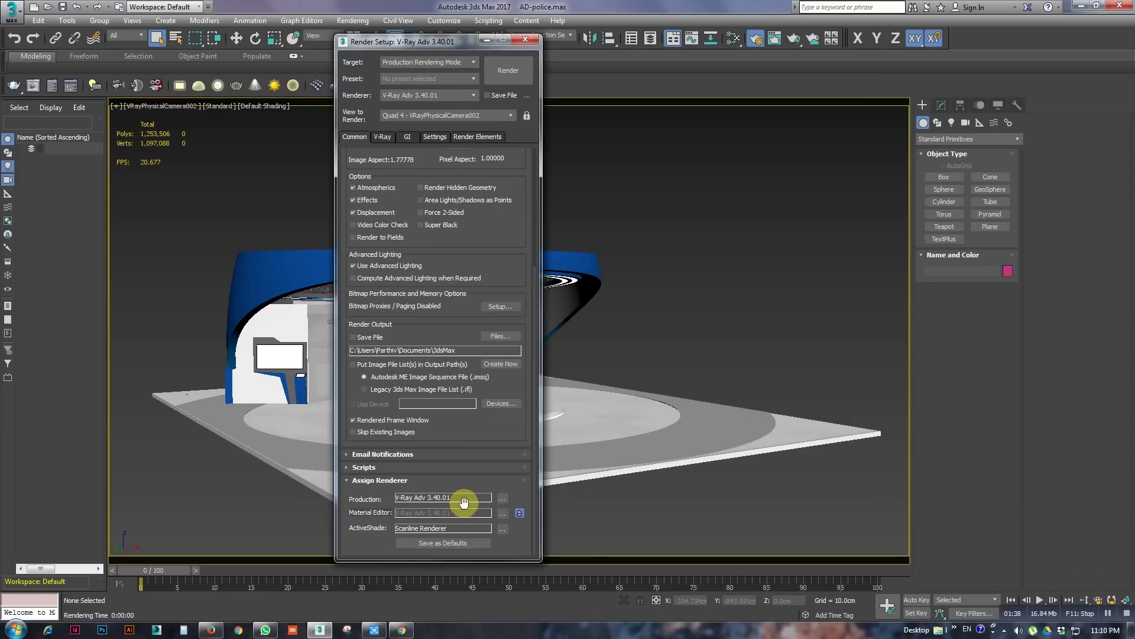
pyautogui.click(409, 481)
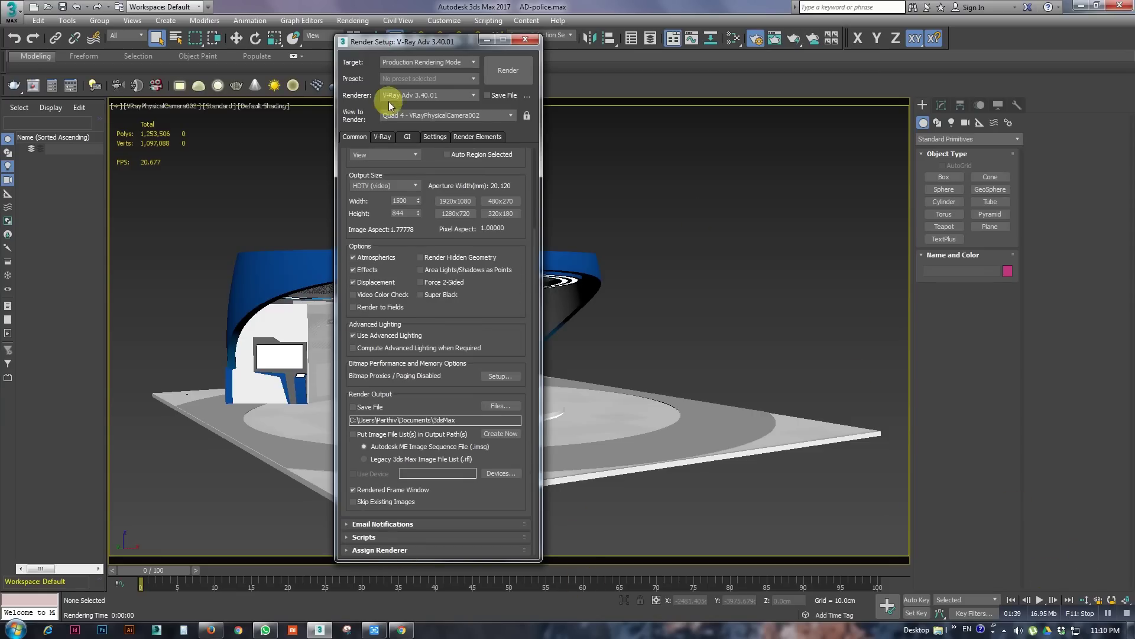
# Browse the V-Ray tab's Authorization, About V-Ray and Frame buffer rollouts, collapsing the image sampler ones.
pyautogui.click(382, 137)
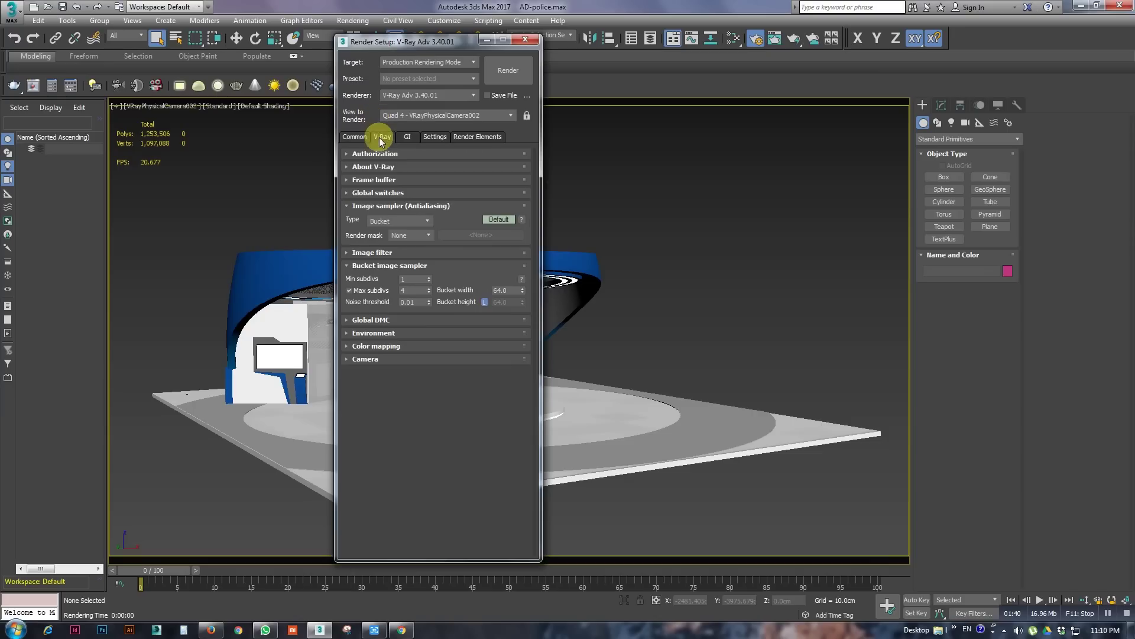
pyautogui.click(371, 207)
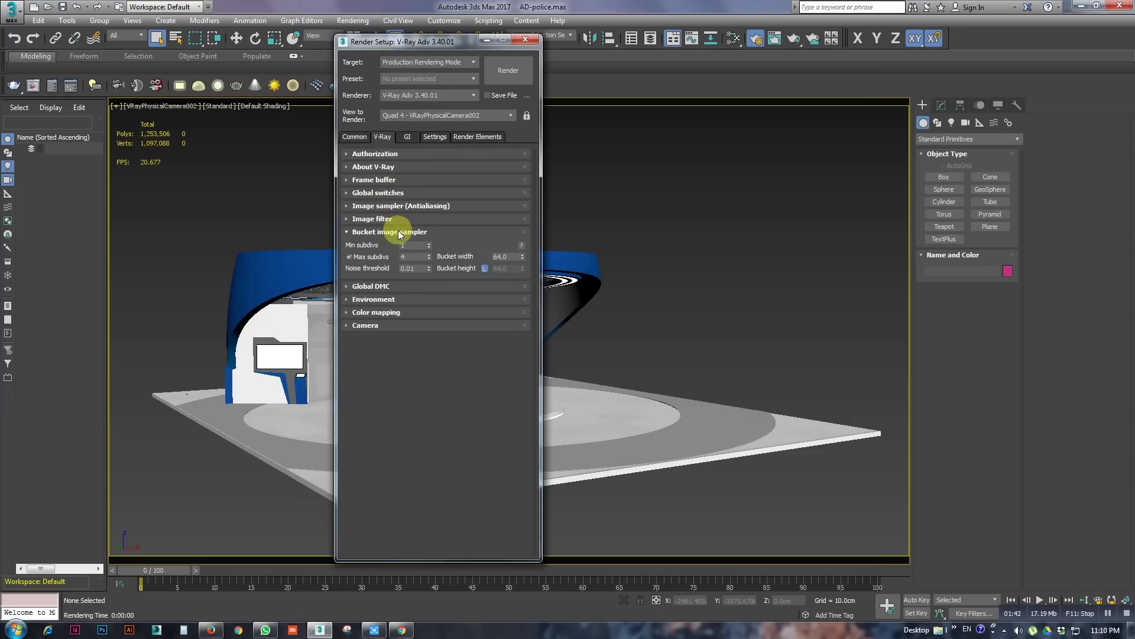
pyautogui.click(399, 232)
pyautogui.click(394, 155)
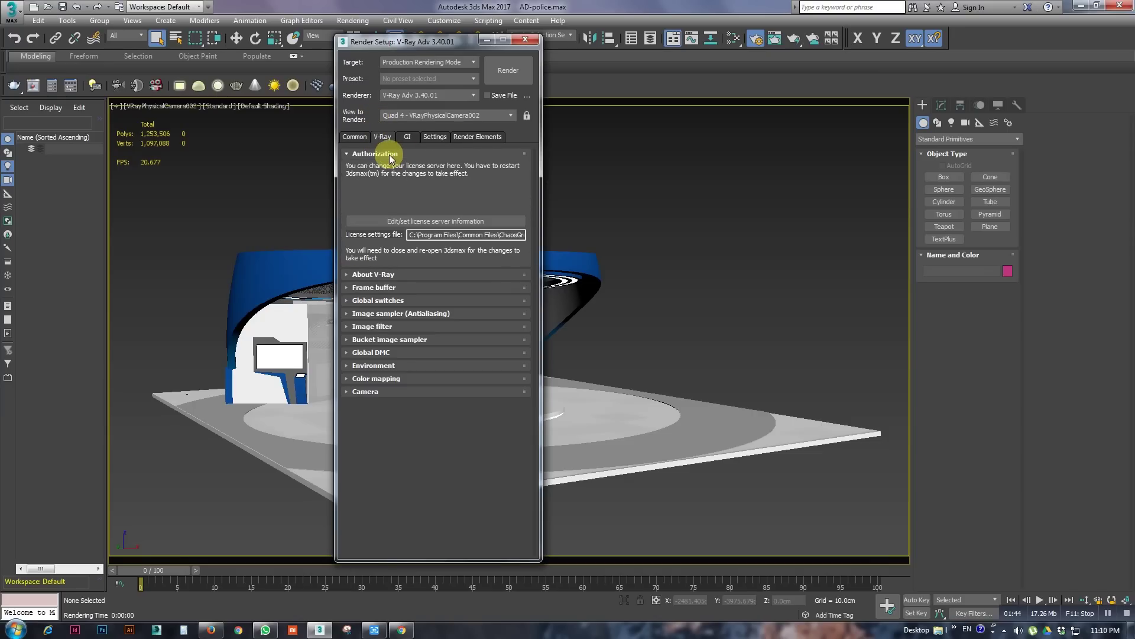
pyautogui.click(391, 155)
pyautogui.click(396, 168)
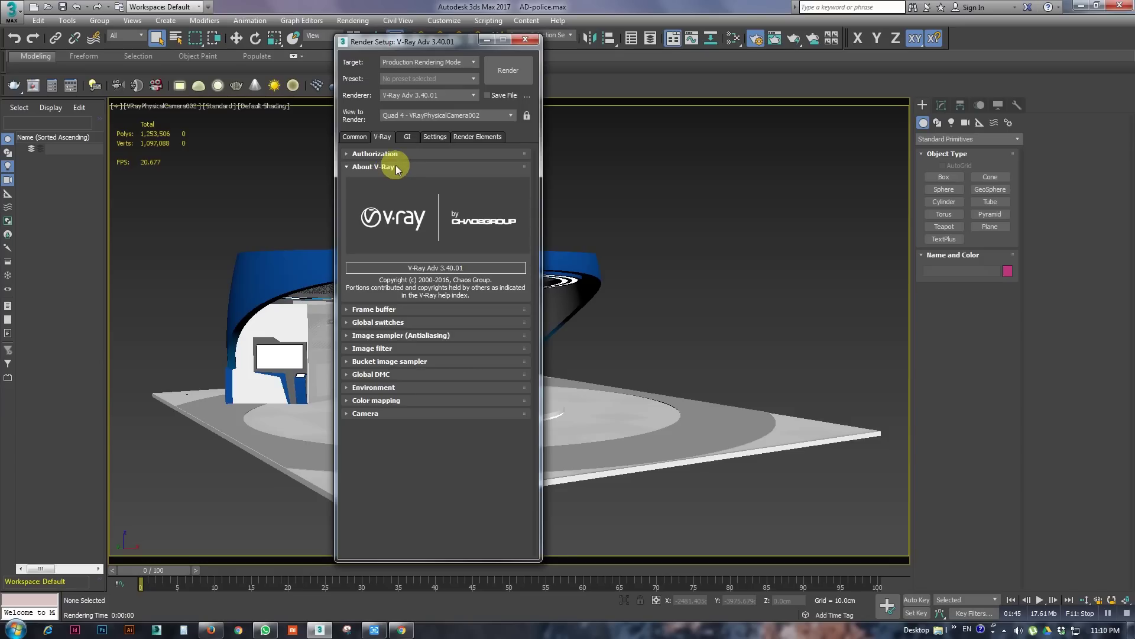
pyautogui.click(395, 168)
pyautogui.click(383, 181)
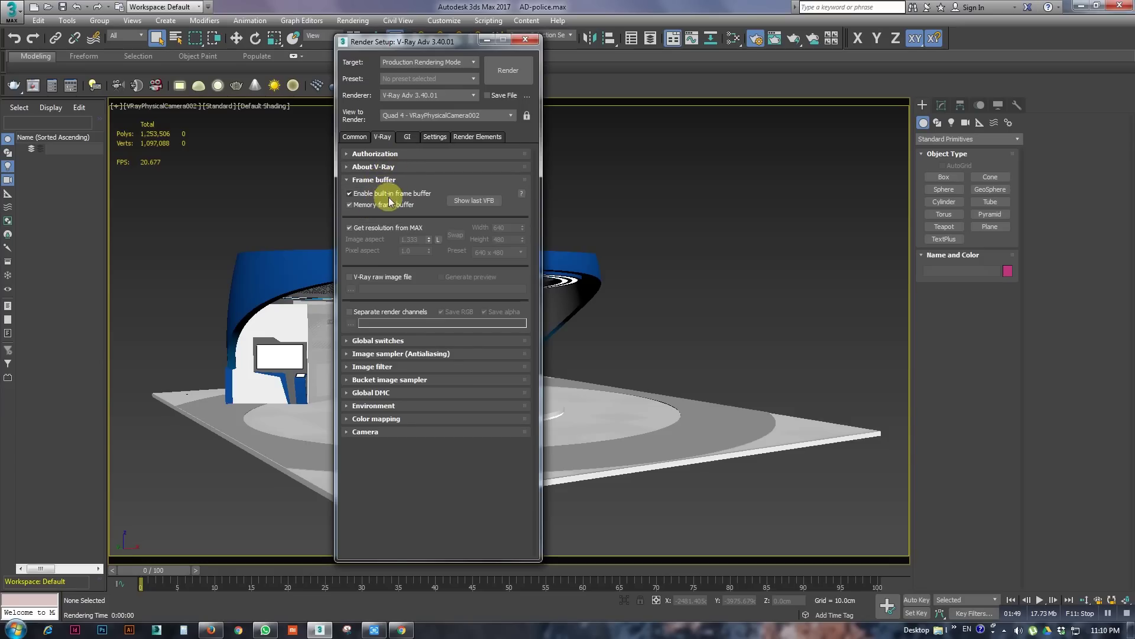
pyautogui.click(396, 180)
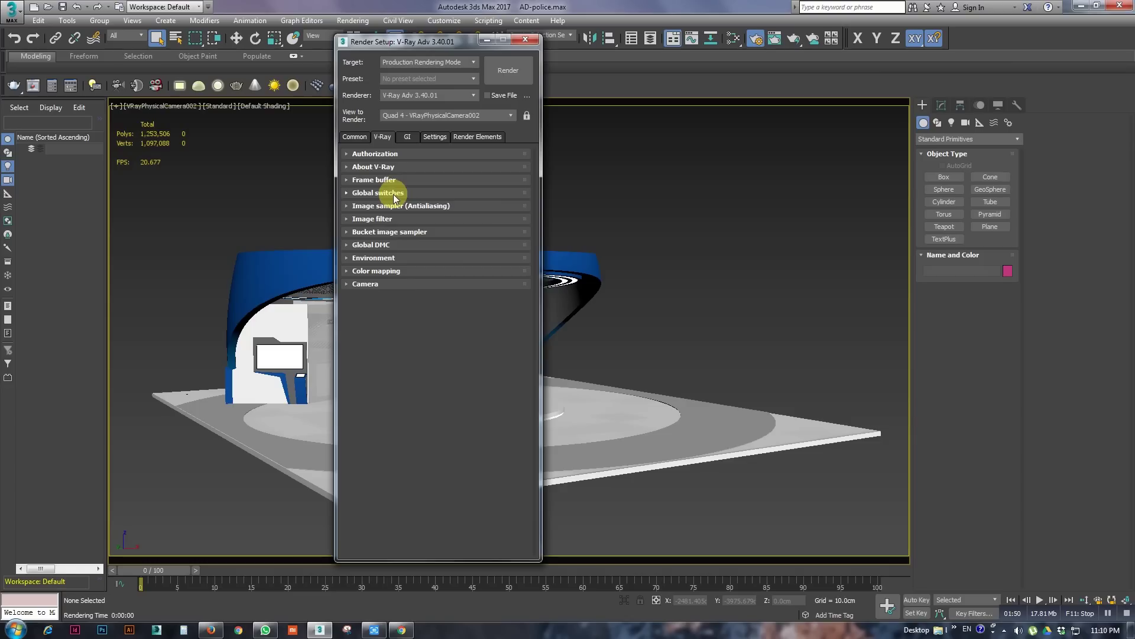
# Show the Global switches in advanced mode, keeping default lights Off with GI.
pyautogui.click(397, 193)
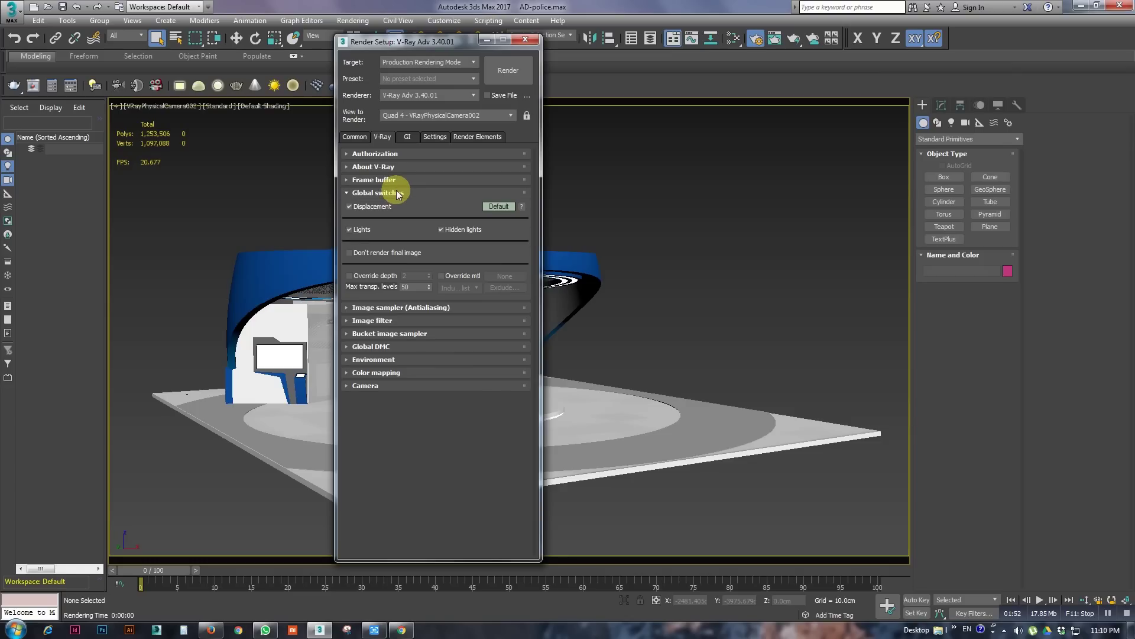
pyautogui.click(498, 205)
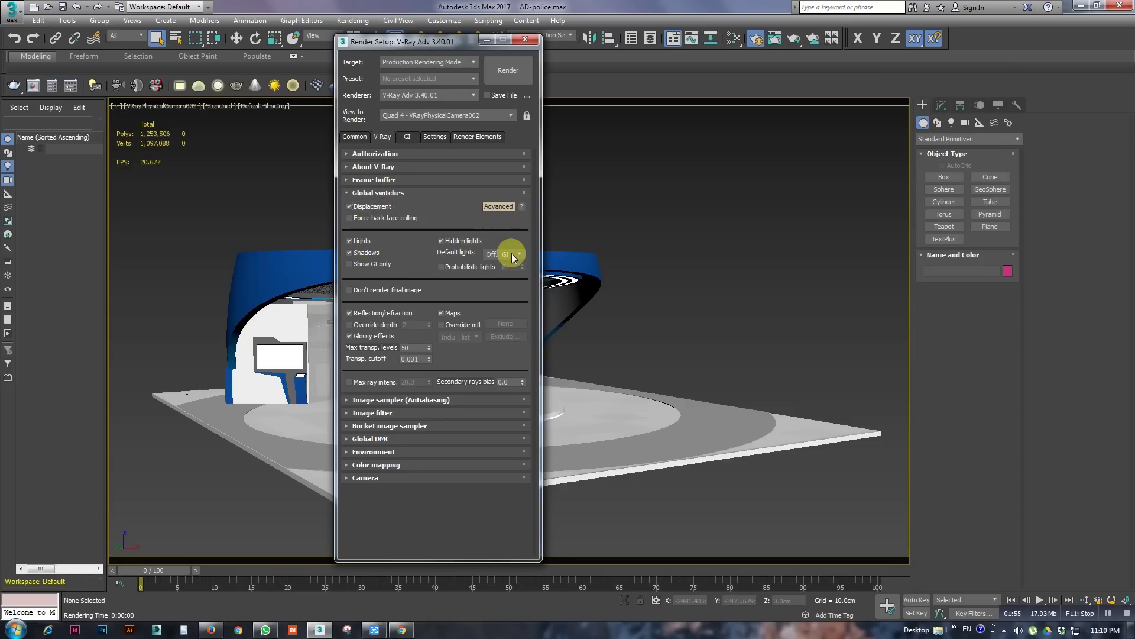
pyautogui.click(500, 280)
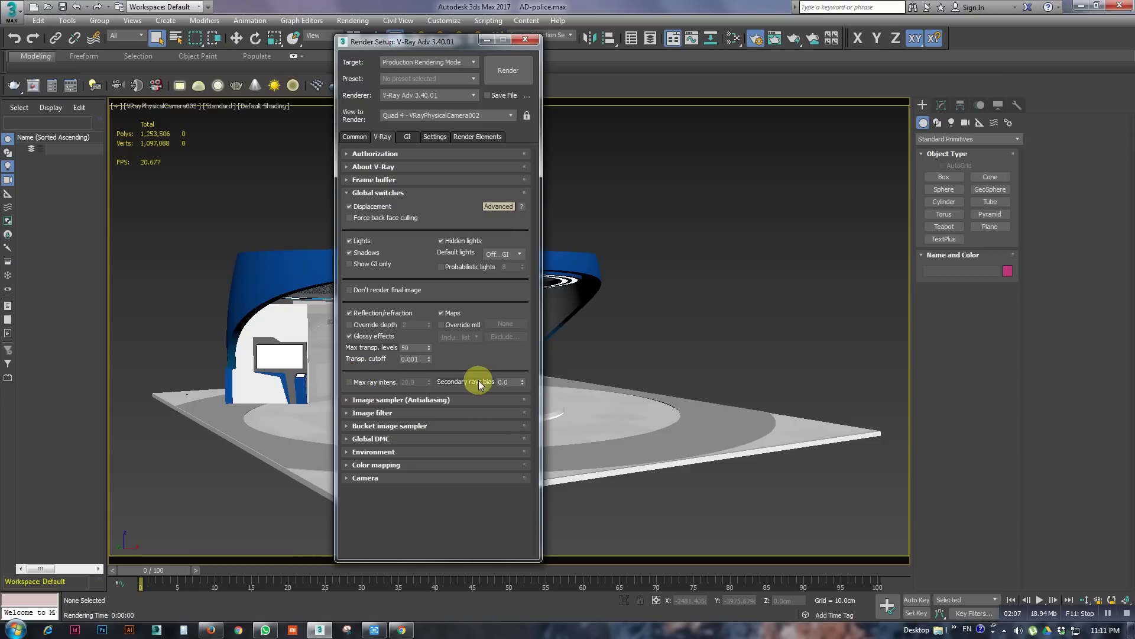
# Keep the image sampler type on Bucket and view its advanced settings.
pyautogui.click(395, 193)
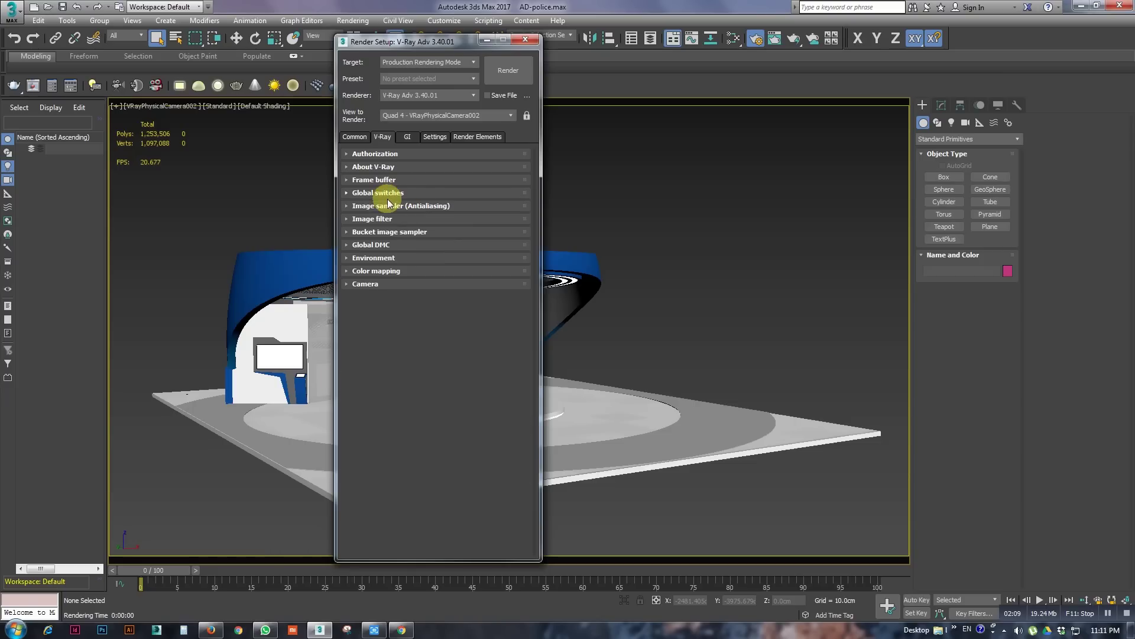
pyautogui.click(390, 206)
pyautogui.click(405, 220)
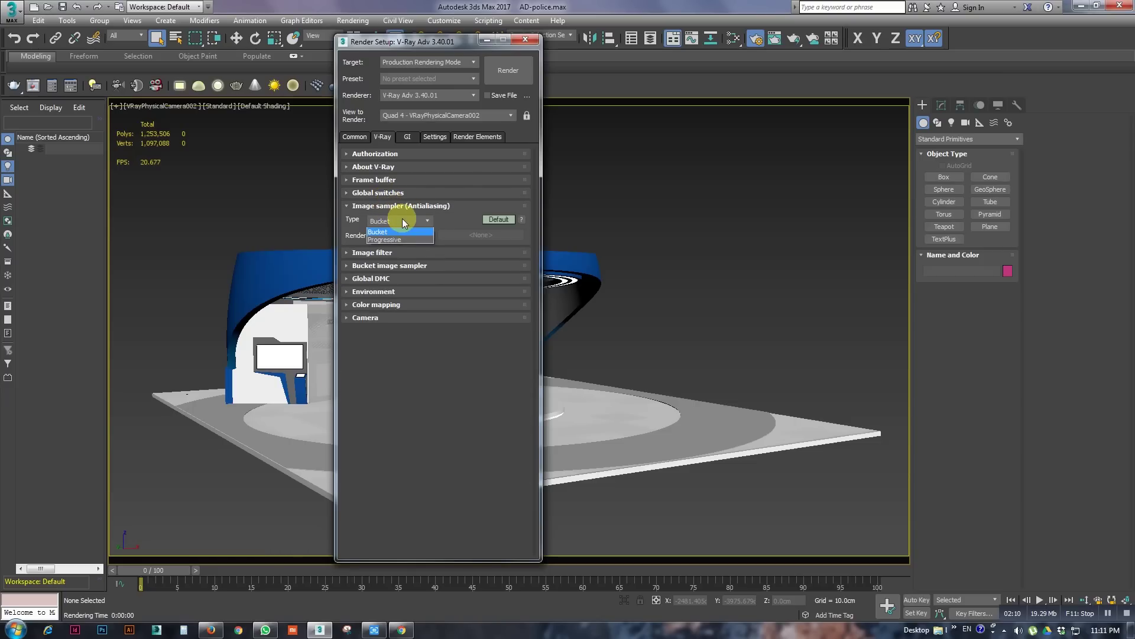
pyautogui.click(402, 232)
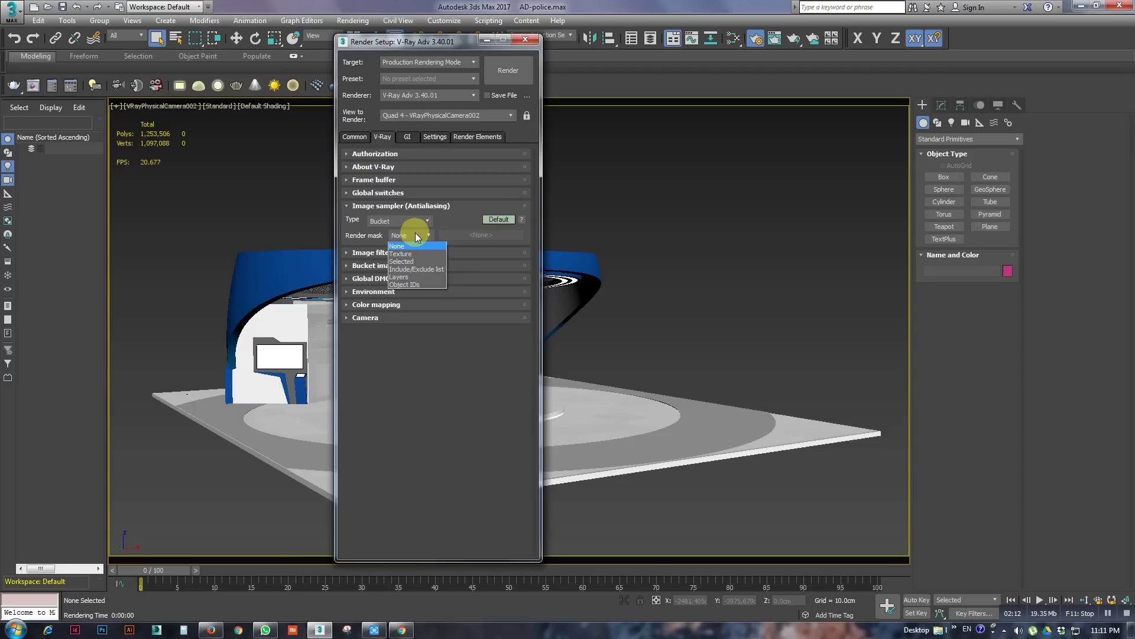
pyautogui.click(415, 234)
pyautogui.click(495, 220)
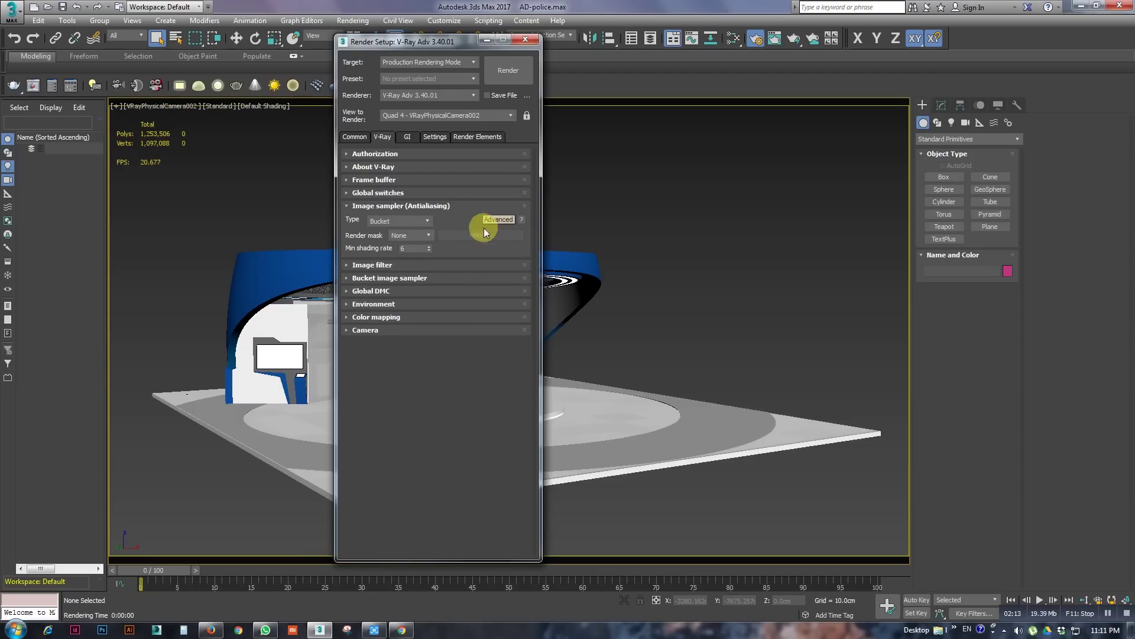
pyautogui.click(385, 206)
# Enable the image filter, settling on Catmull-Rom after trying Area and Mitchell-Netravali.
pyautogui.click(379, 219)
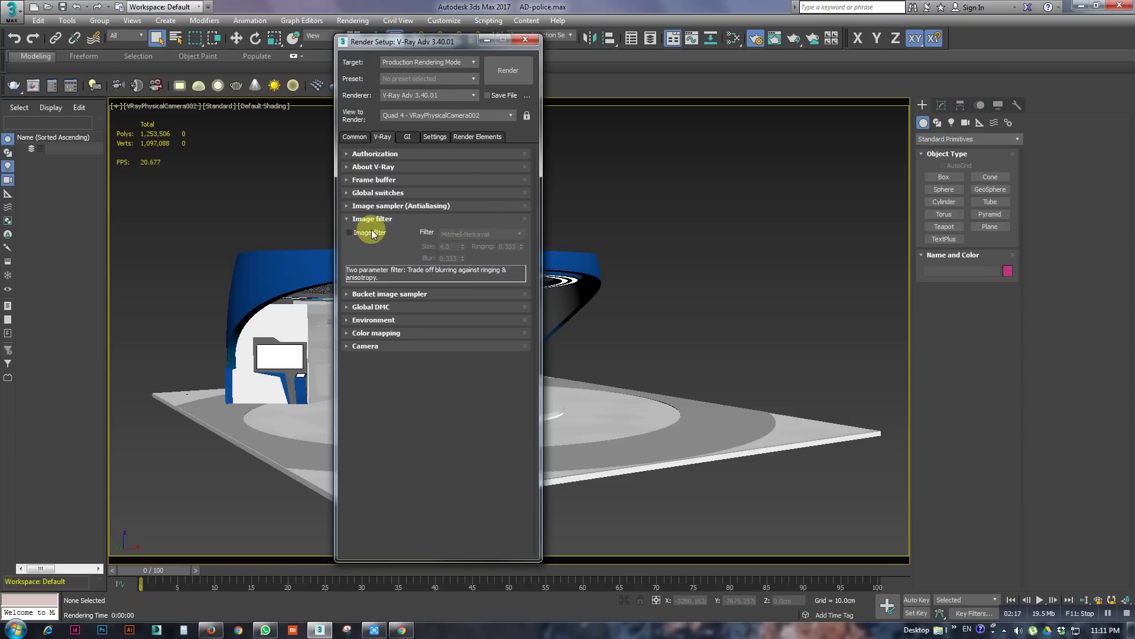
pyautogui.click(372, 233)
pyautogui.click(482, 235)
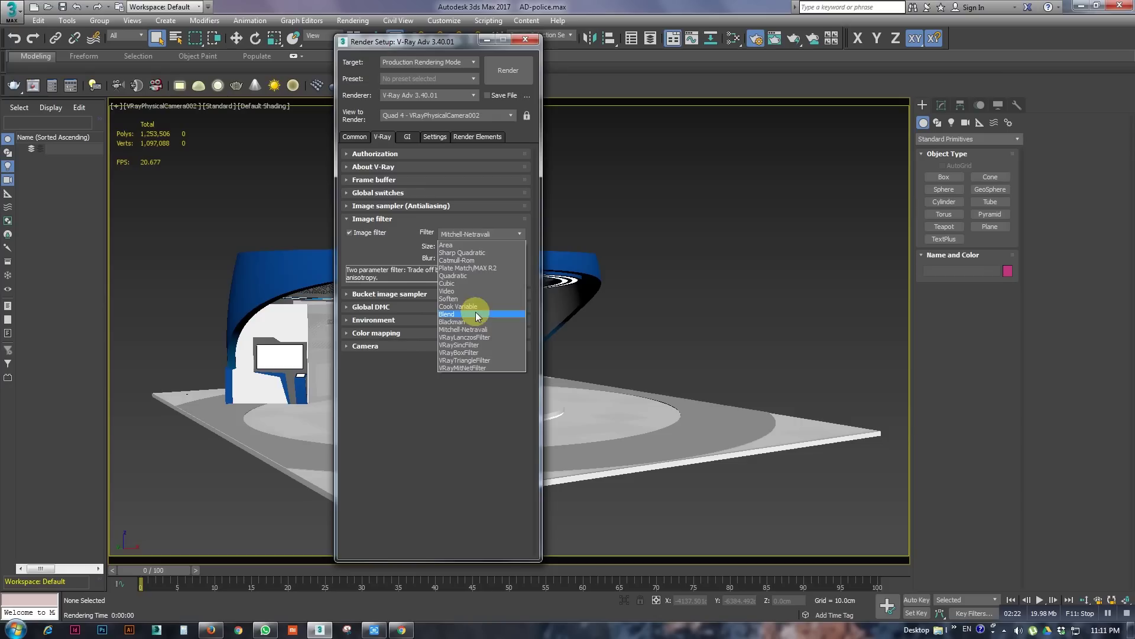
pyautogui.click(471, 245)
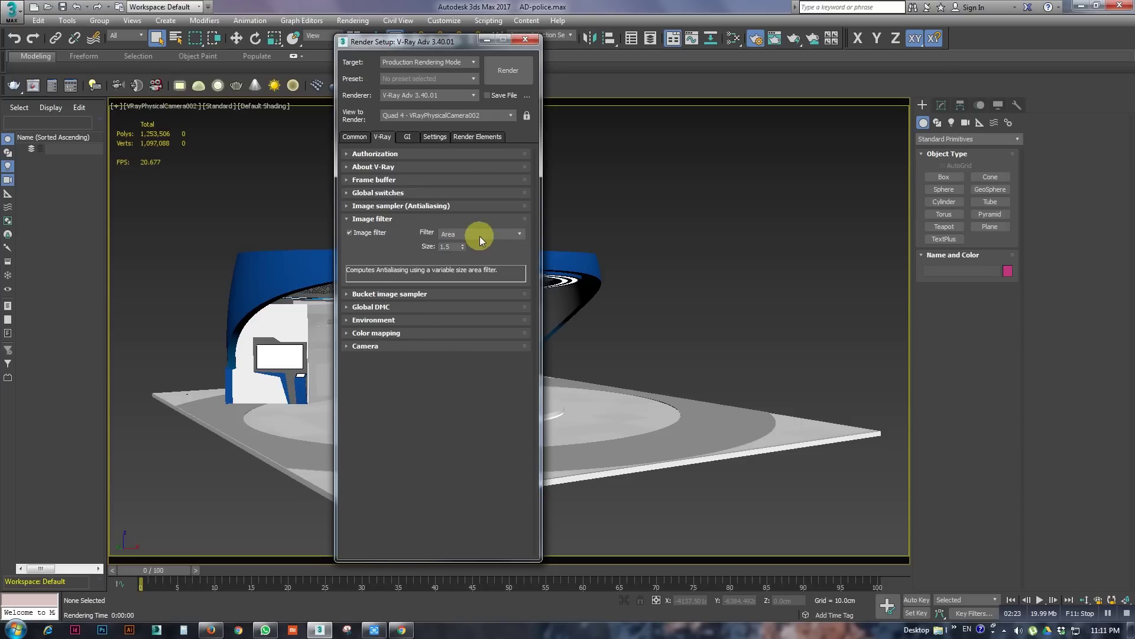
pyautogui.click(481, 234)
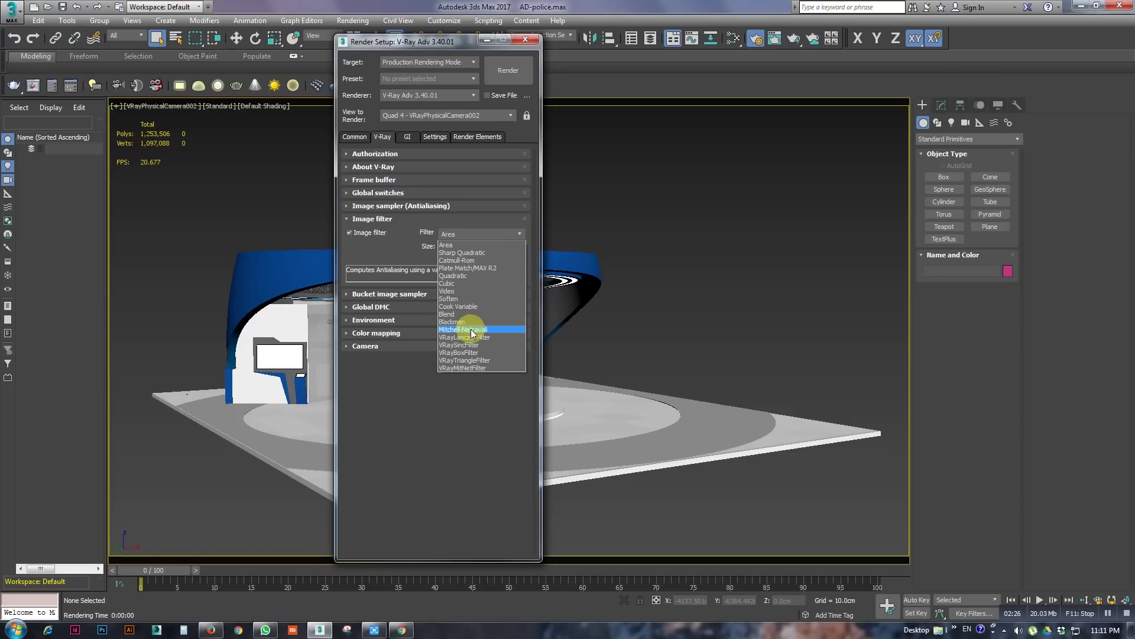
pyautogui.click(471, 329)
pyautogui.click(475, 236)
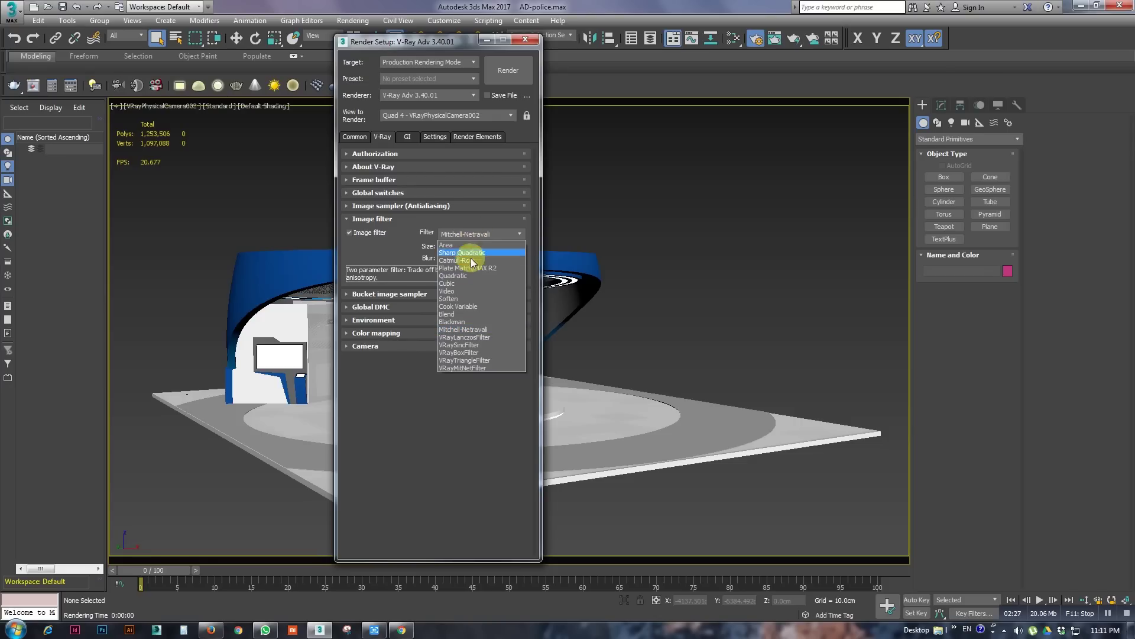
pyautogui.click(468, 260)
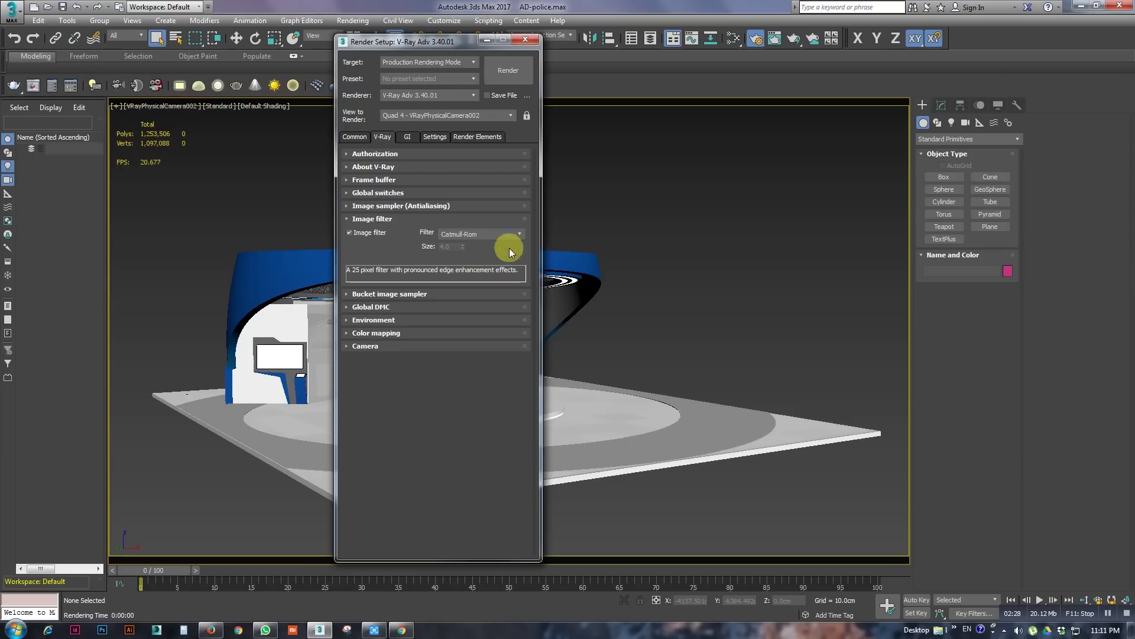
pyautogui.click(391, 220)
pyautogui.click(390, 232)
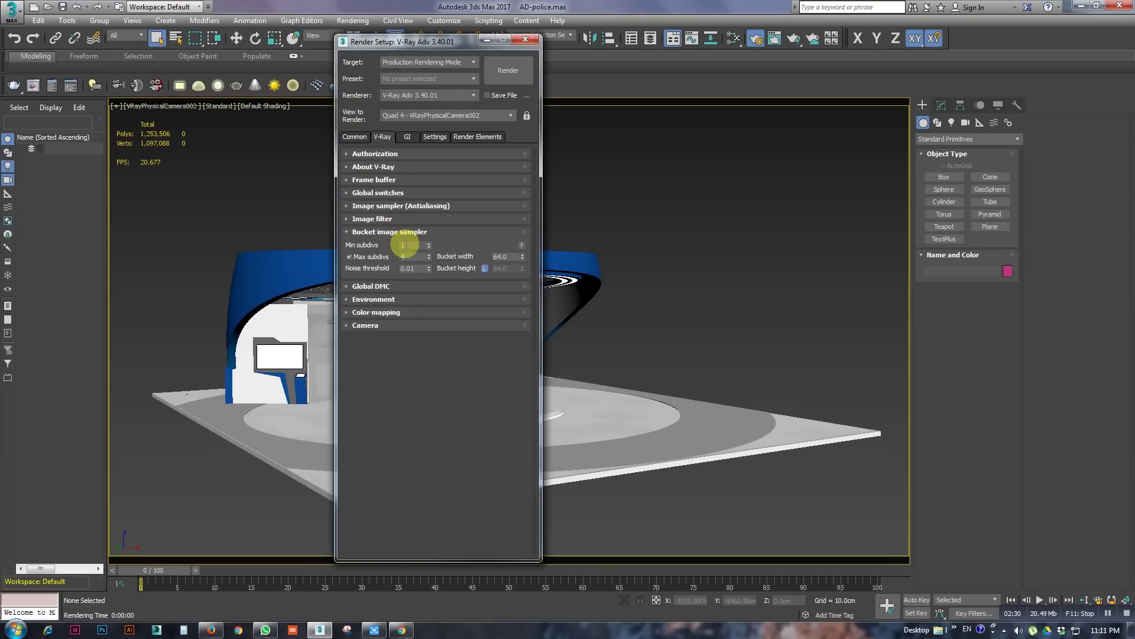
# Set bucket width to 54, then select Global DMC's Min samples (16) for editing.
pyautogui.doubleClick(507, 256)
pyautogui.write('54')
pyautogui.press('Return')
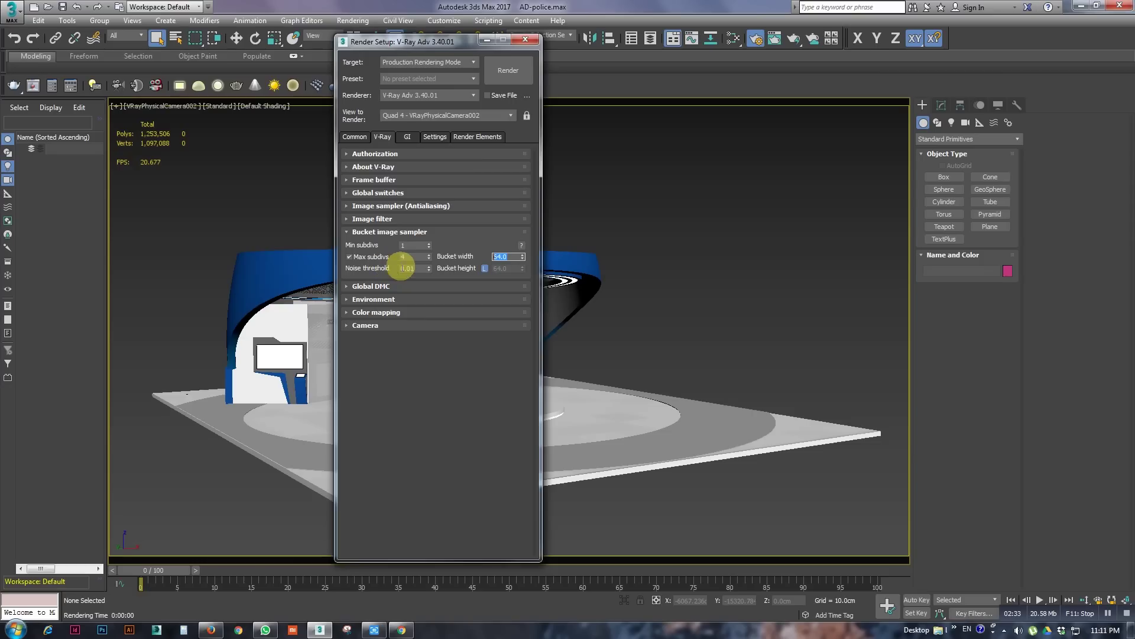
pyautogui.doubleClick(406, 268)
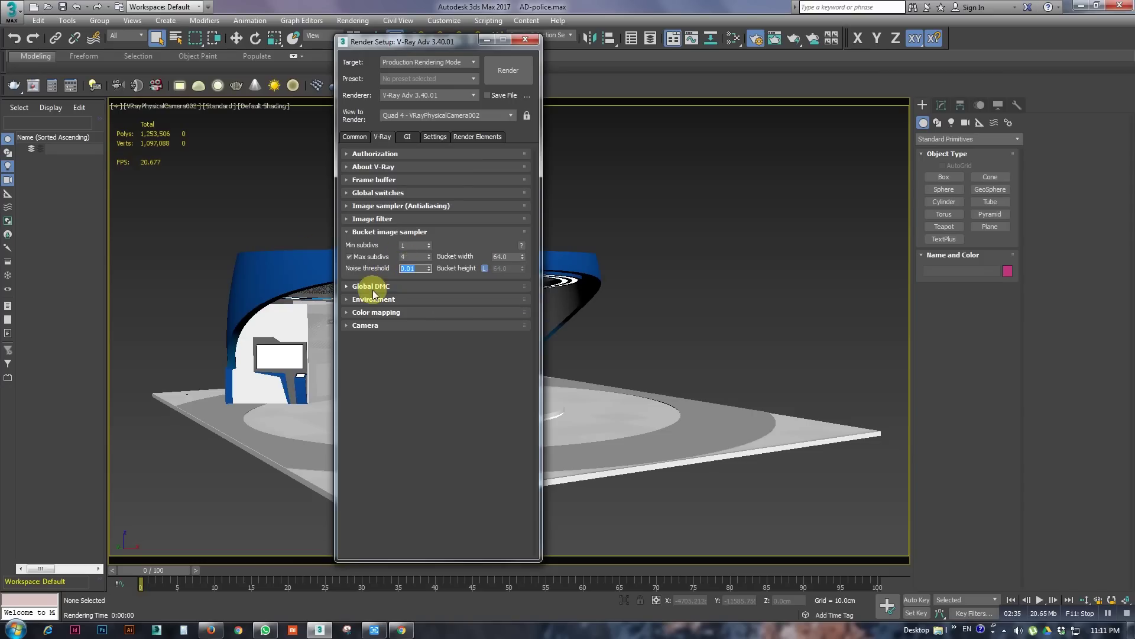
pyautogui.click(405, 232)
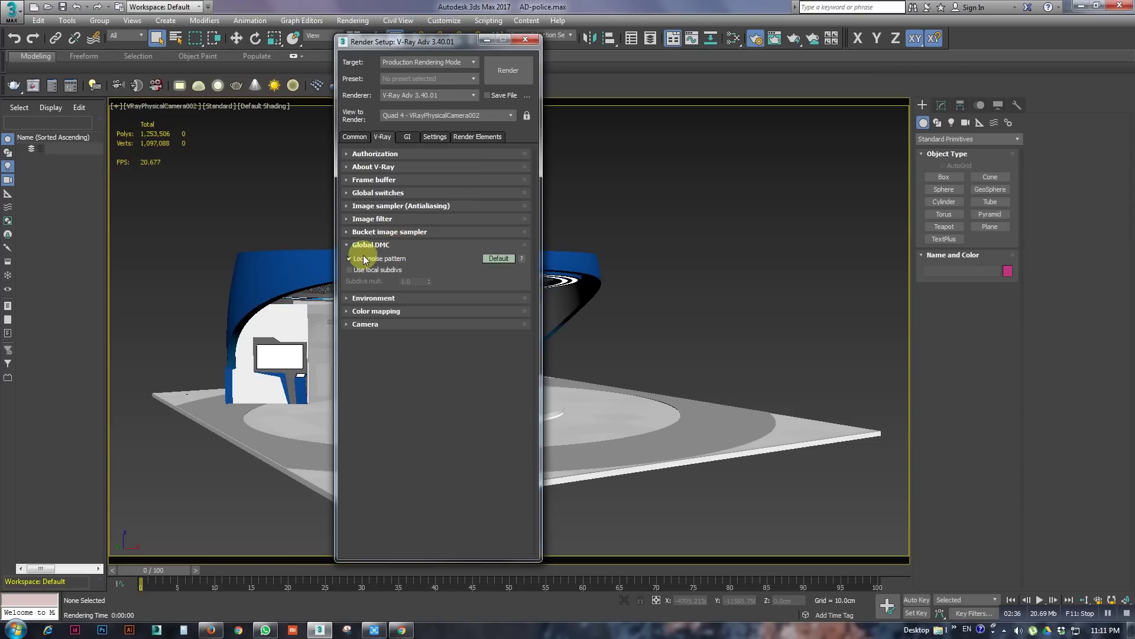
pyautogui.click(366, 244)
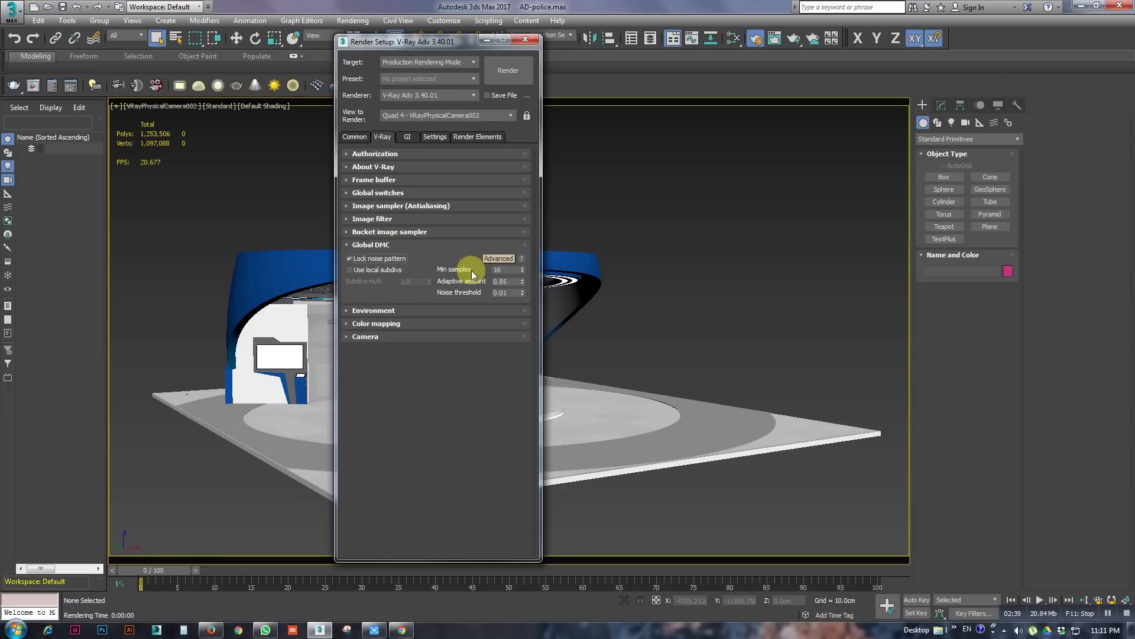
pyautogui.click(506, 269)
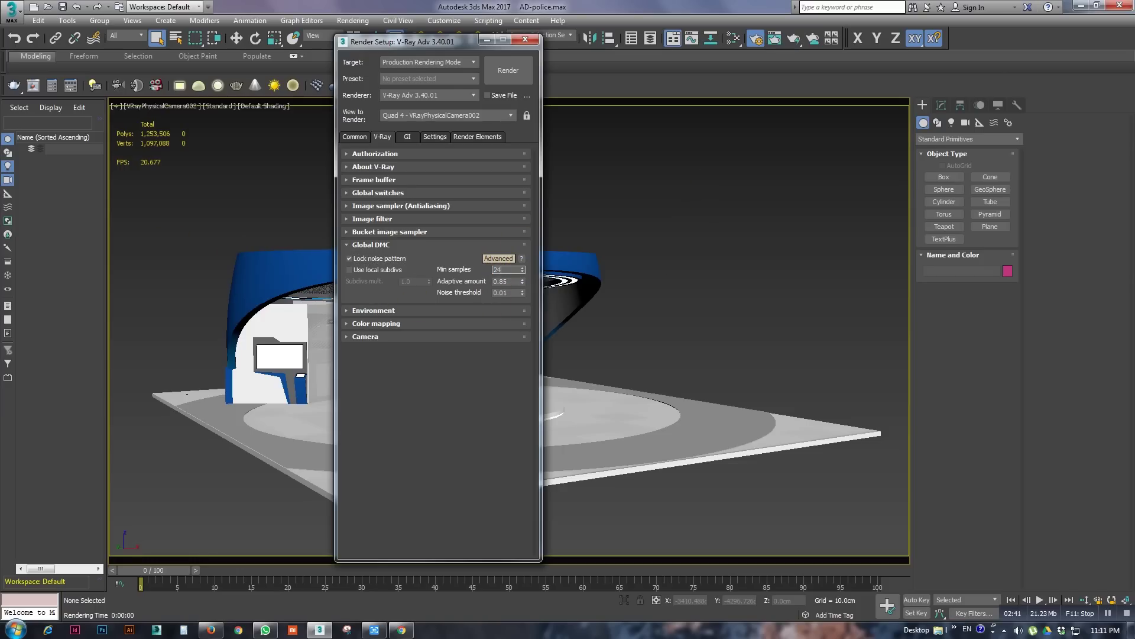
# Change the colour mapping type to Reinhard and expand the Camera rollout.
pyautogui.click(371, 245)
pyautogui.click(388, 258)
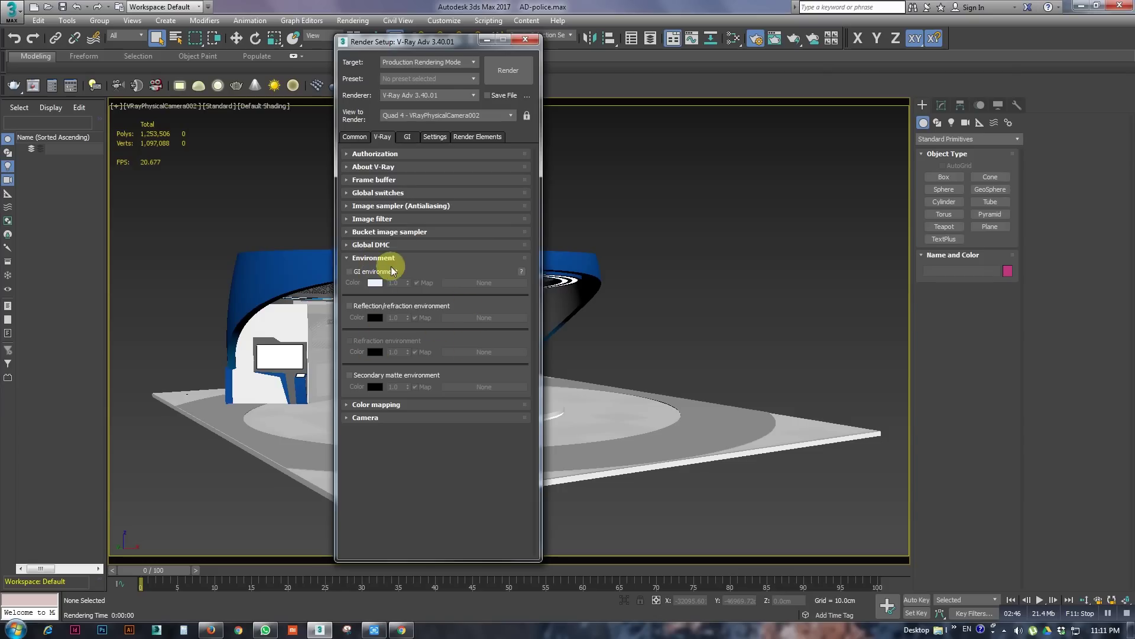
pyautogui.click(388, 259)
pyautogui.click(389, 272)
pyautogui.click(389, 286)
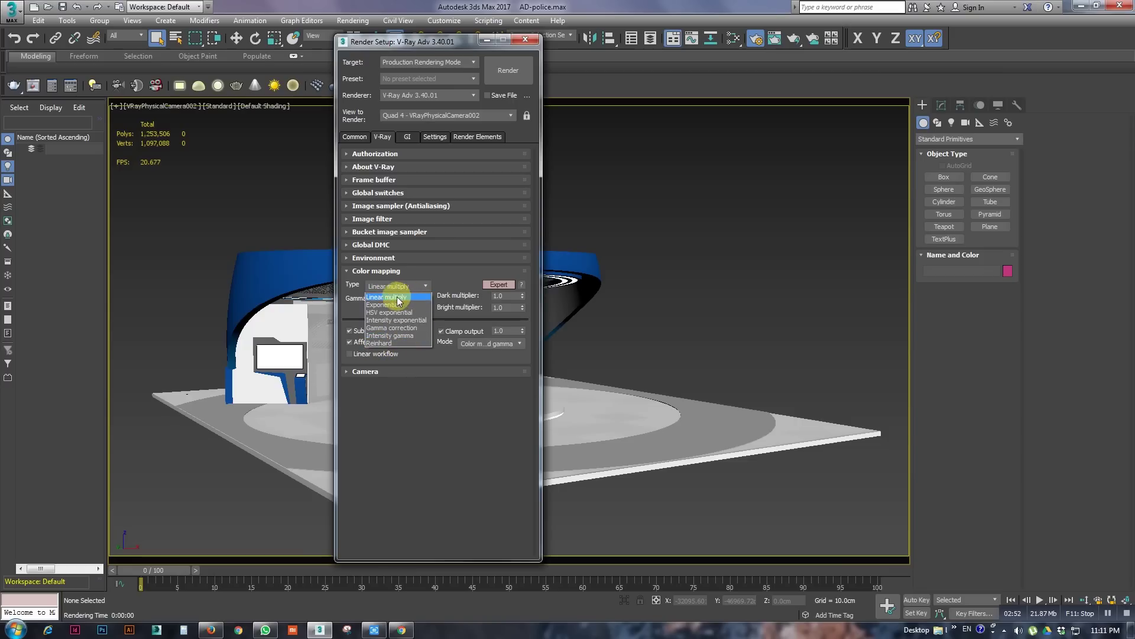
pyautogui.click(379, 343)
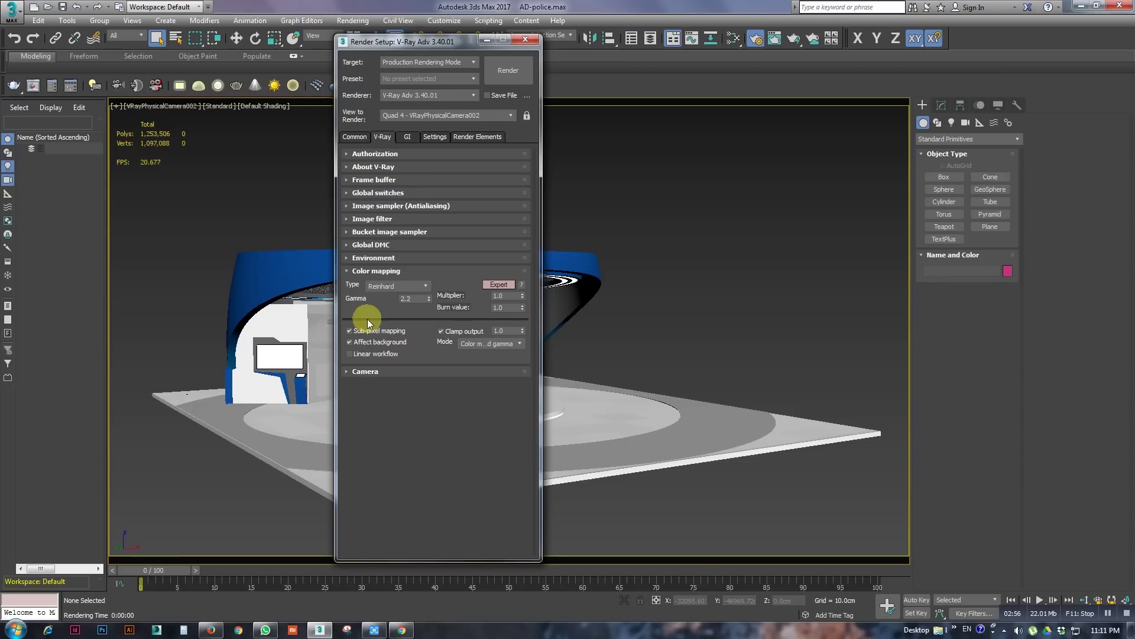
pyautogui.click(373, 271)
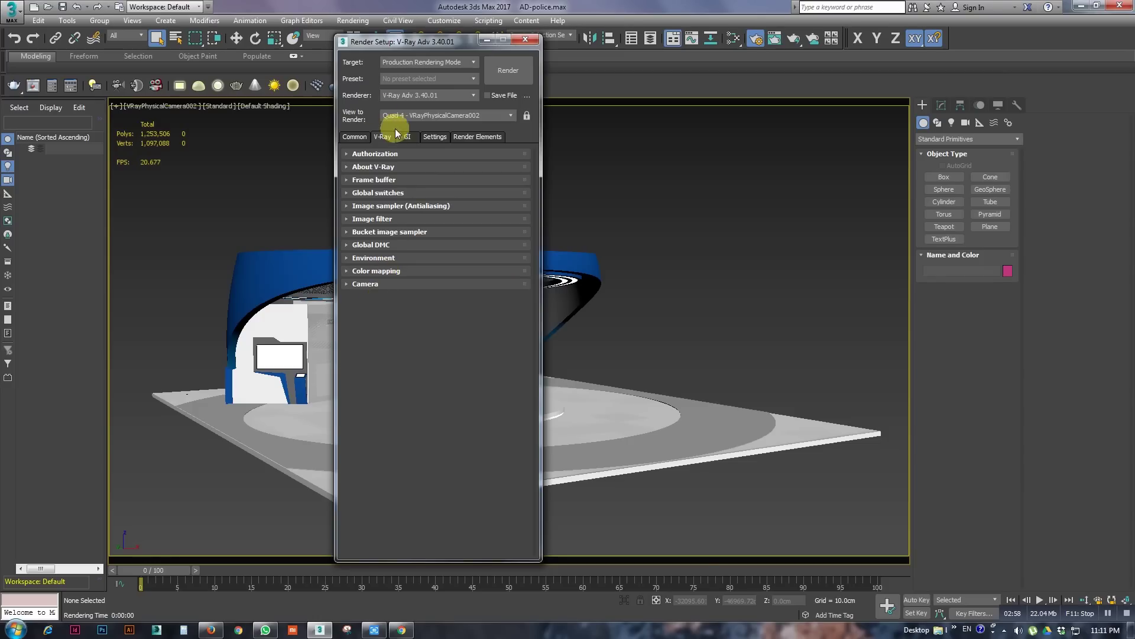
pyautogui.click(369, 285)
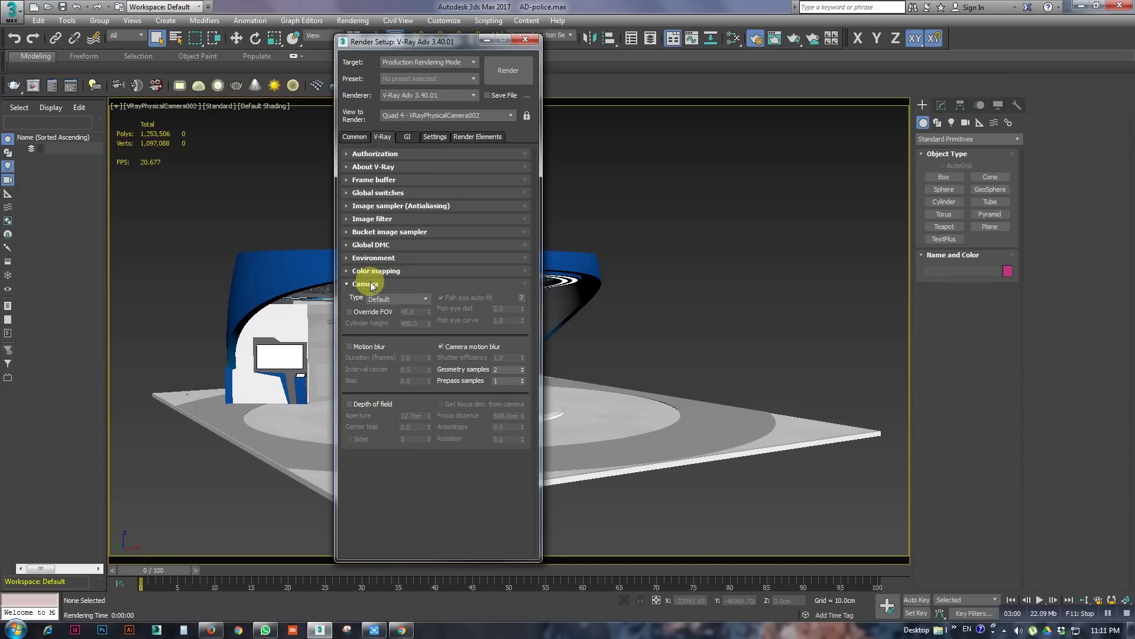
# In GI Advanced mode, keep Irradiance map primary, Light cache secondary, and irradiance preset Low.
pyautogui.click(406, 138)
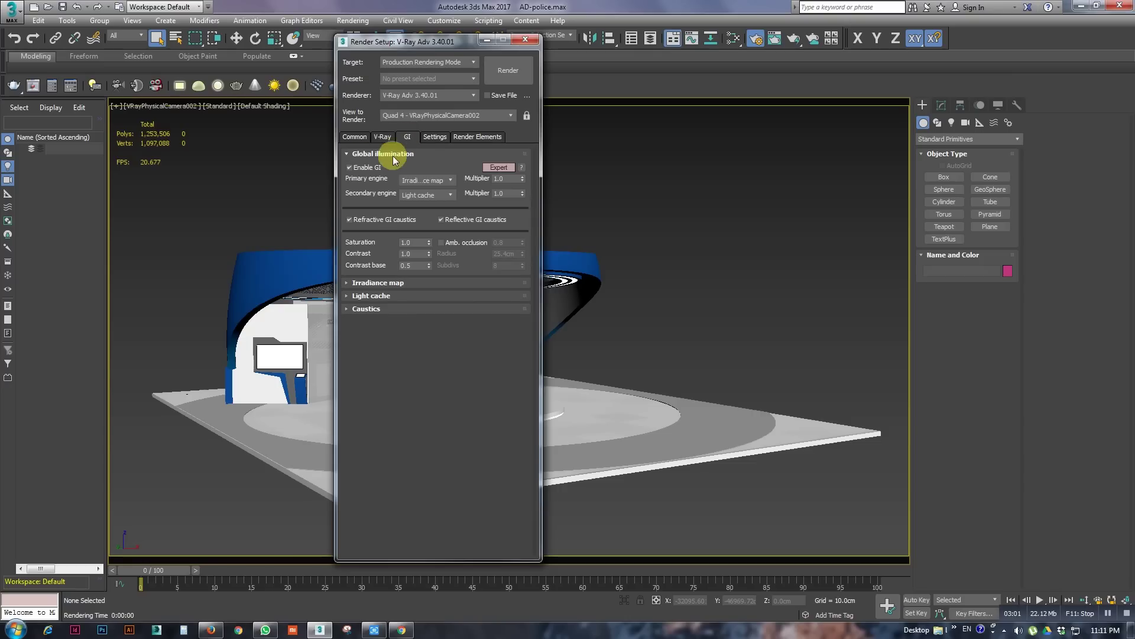
pyautogui.click(499, 167)
pyautogui.click(499, 166)
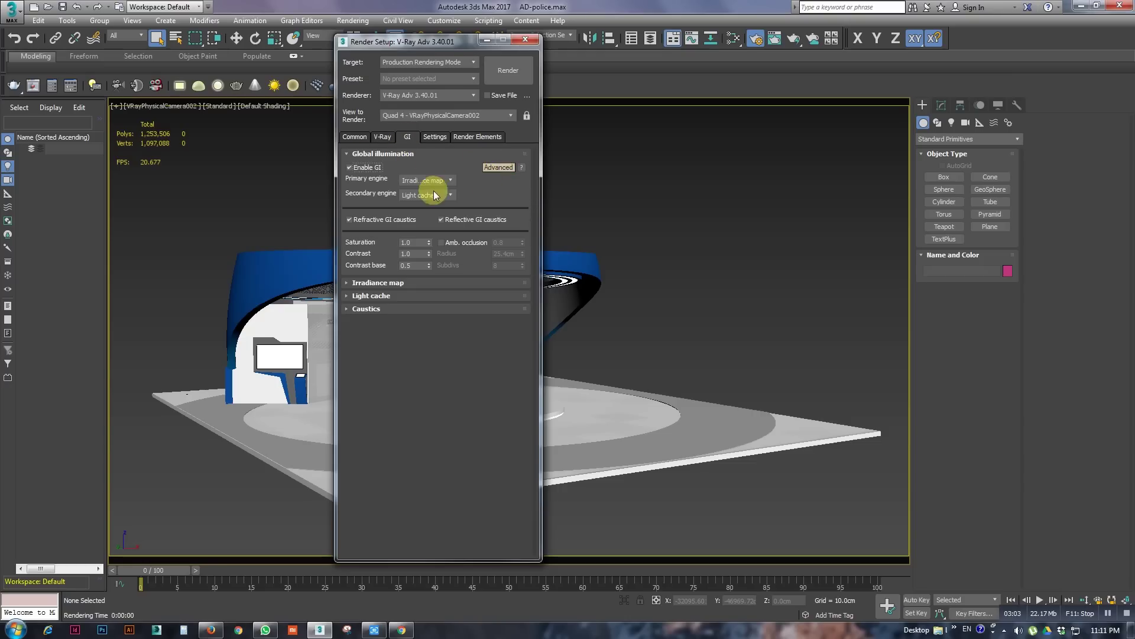
pyautogui.click(427, 182)
pyautogui.click(425, 194)
pyautogui.click(397, 154)
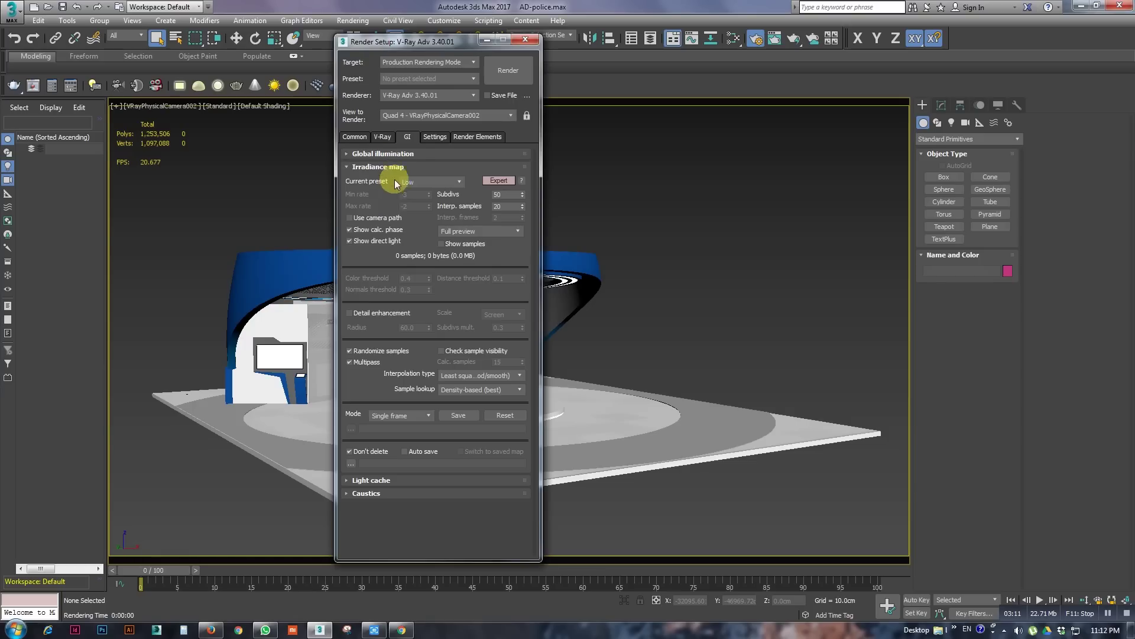
pyautogui.click(449, 181)
# Set light cache subdivisions to 1000 and enable Show calc. phase.
pyautogui.click(402, 167)
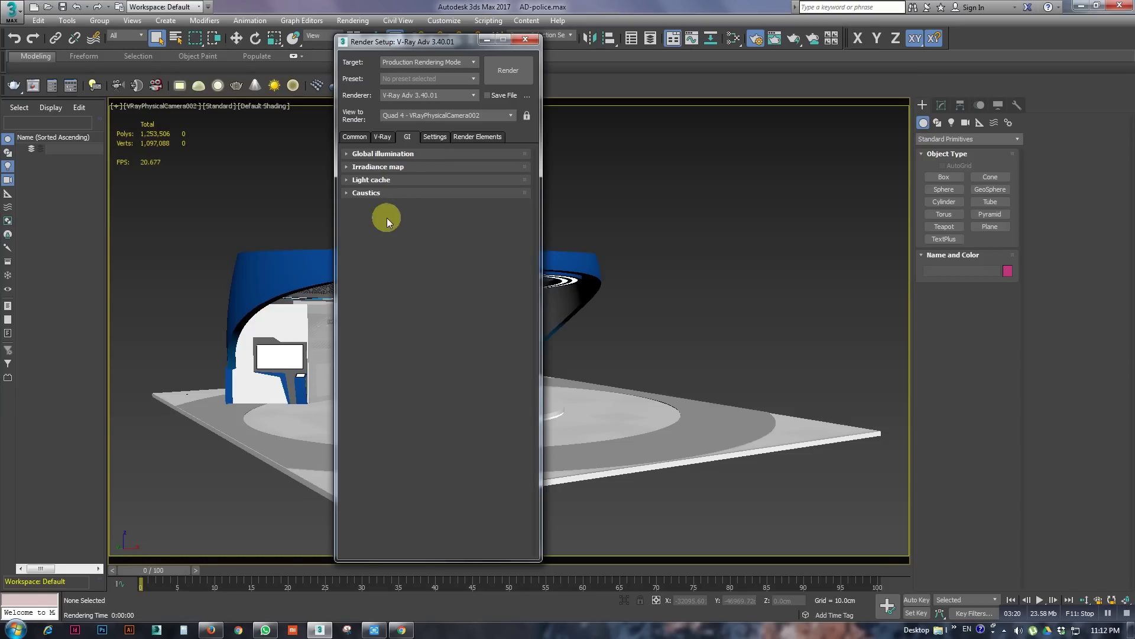
pyautogui.click(410, 180)
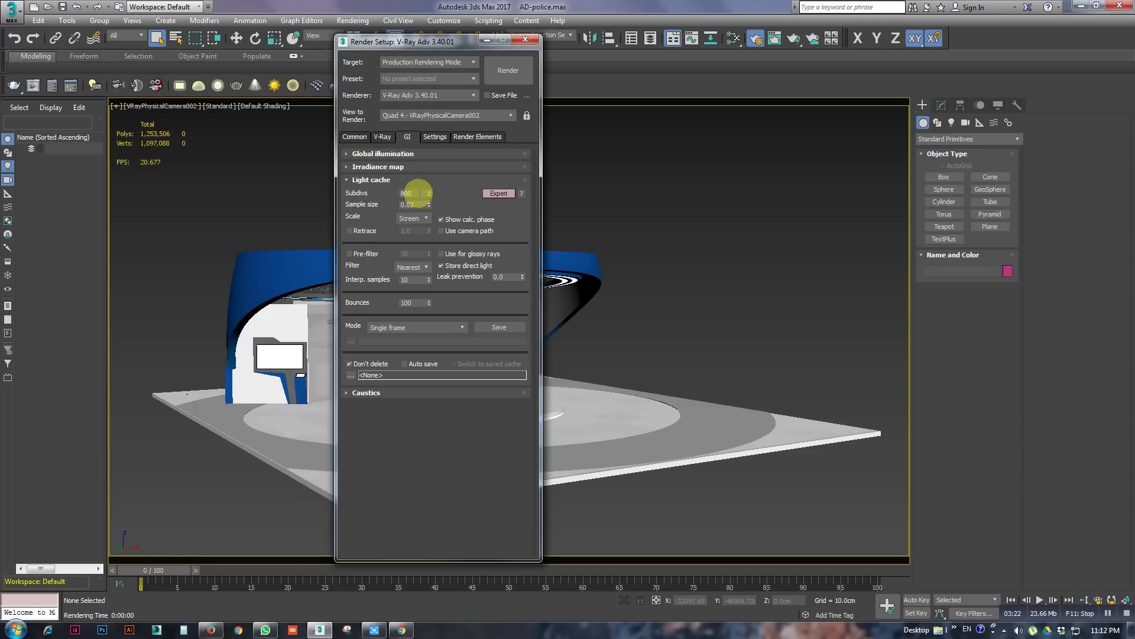
pyautogui.write('10')
pyautogui.click(467, 220)
# Confirm caustics remain off and bring up the V-Ray System settings.
pyautogui.click(394, 179)
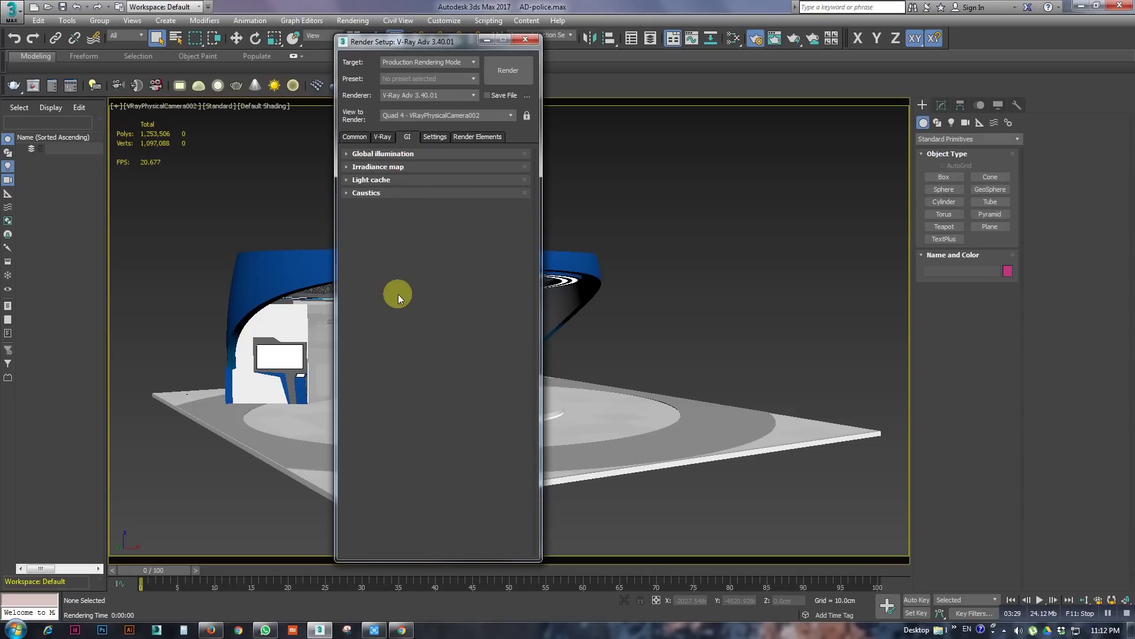
pyautogui.click(392, 194)
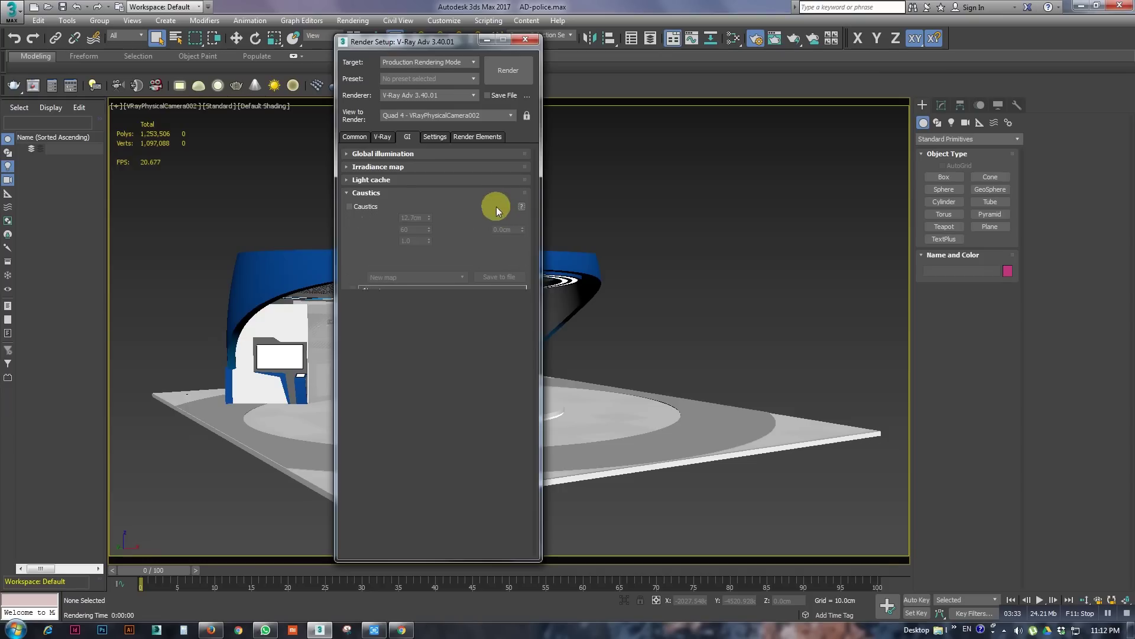
pyautogui.click(423, 190)
pyautogui.click(435, 140)
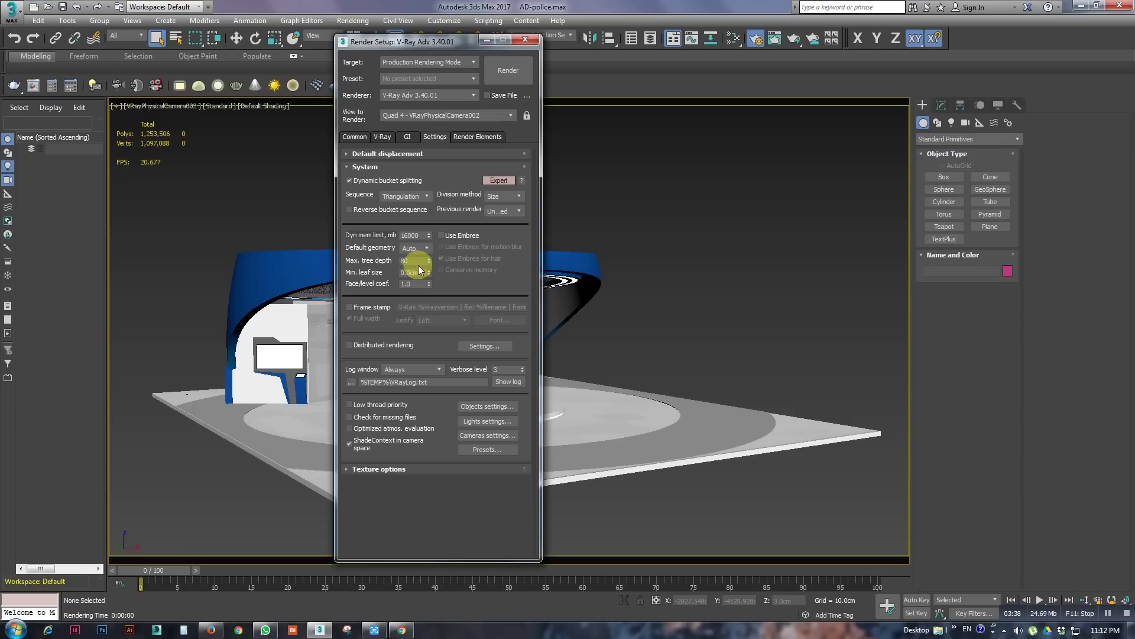
# Enter 20000 MB in the System settings' Dyn mem limit field.
pyautogui.doubleClick(412, 236)
pyautogui.write('200000')
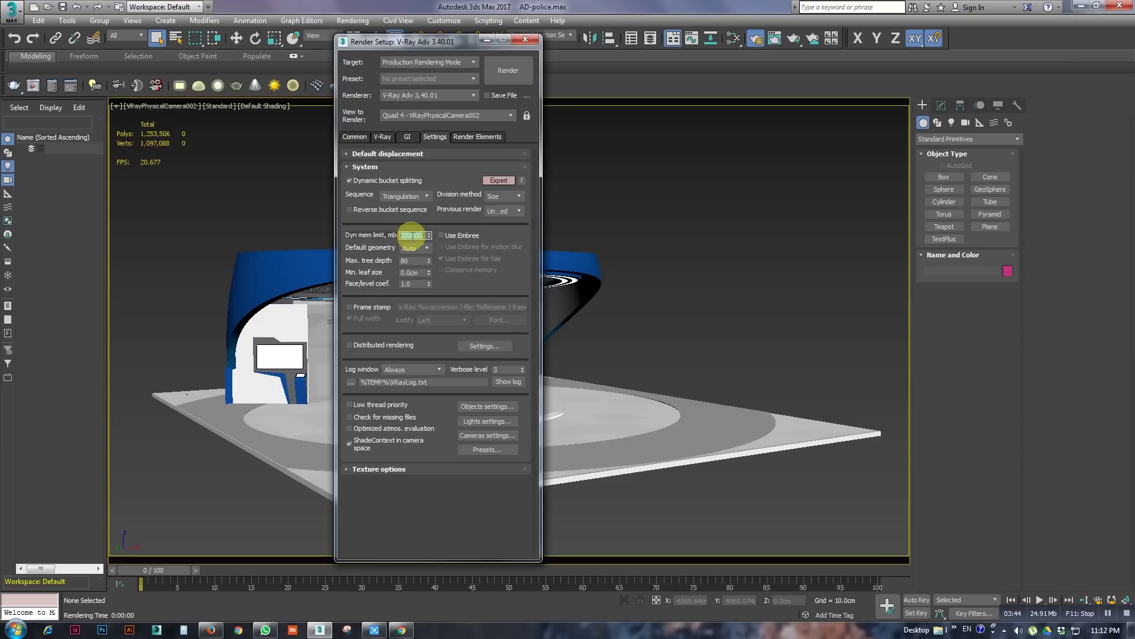
pyautogui.press('Return')
# Delete the VRayWireColor, VRayExtraTex and VRaySelfIllumination render elements.
pyautogui.click(469, 136)
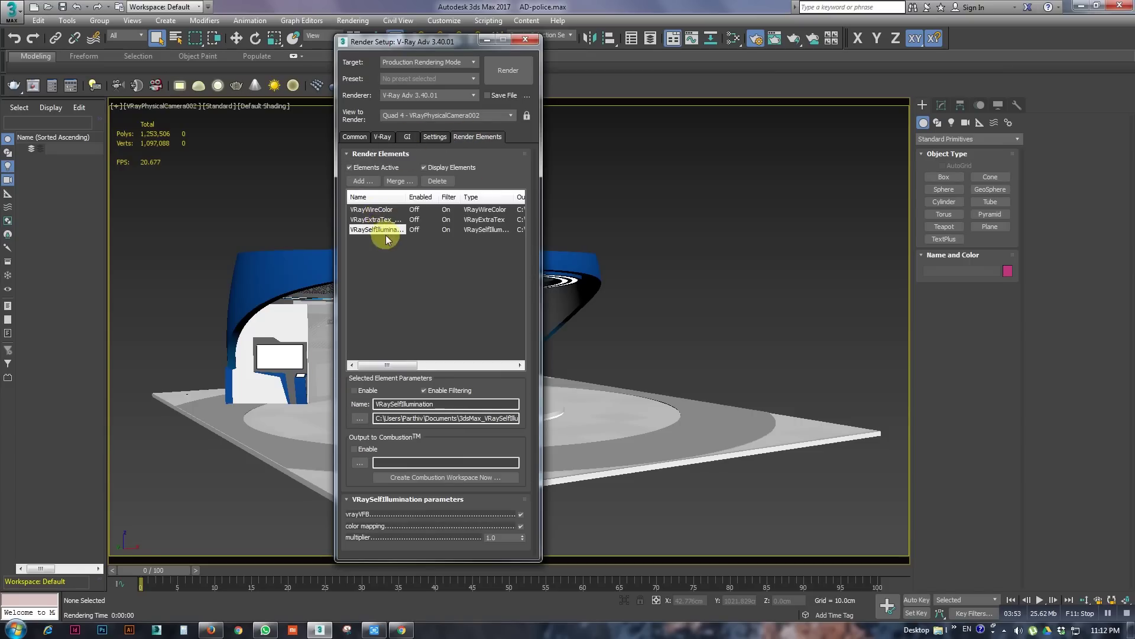
pyautogui.click(372, 211)
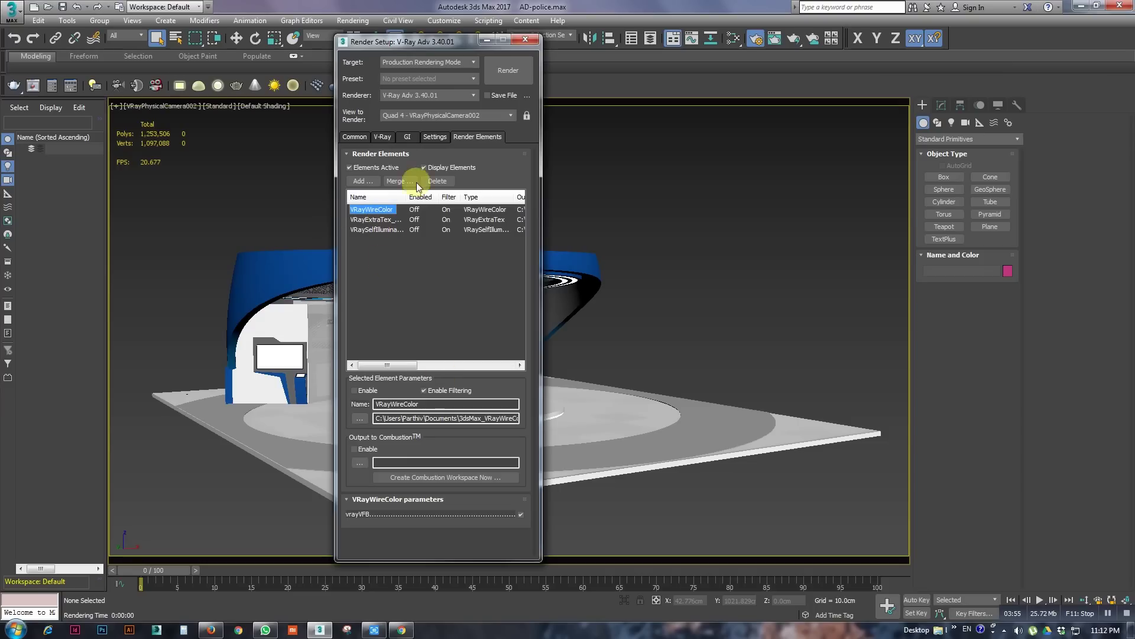
pyautogui.click(438, 180)
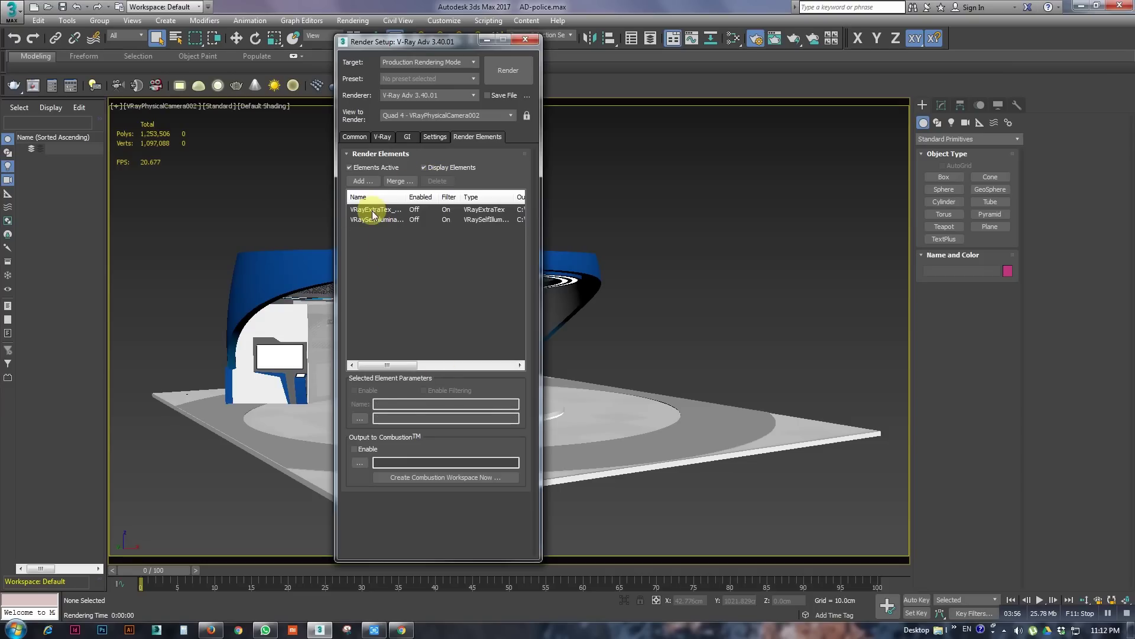
pyautogui.click(372, 210)
pyautogui.click(437, 180)
pyautogui.click(388, 211)
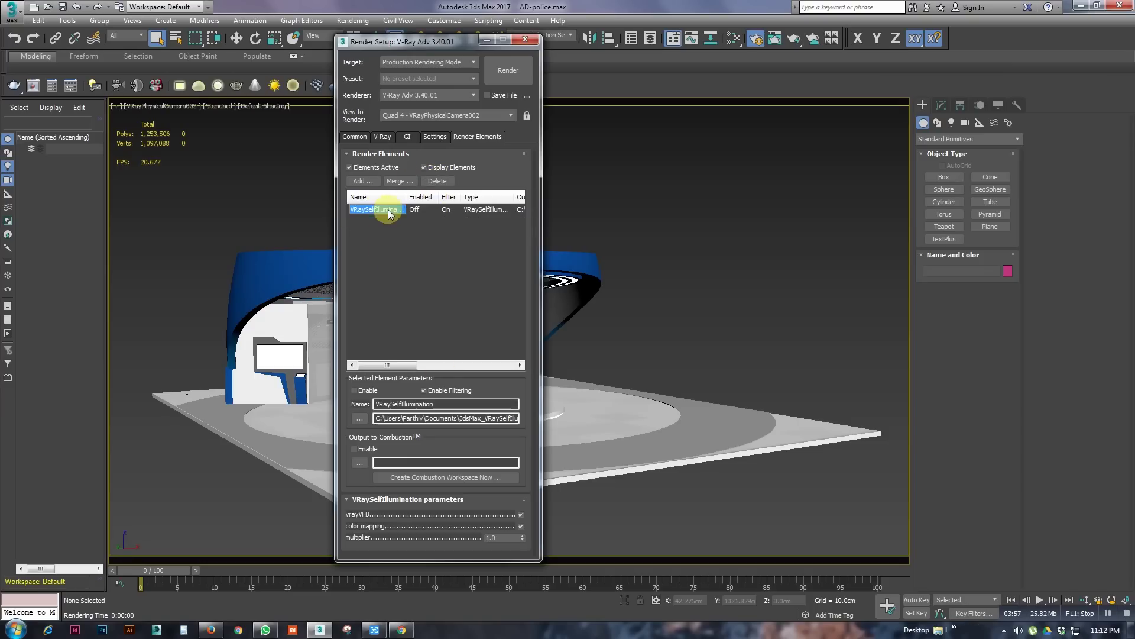
pyautogui.click(438, 181)
# Add a VRayDenoiser render element.
pyautogui.click(362, 180)
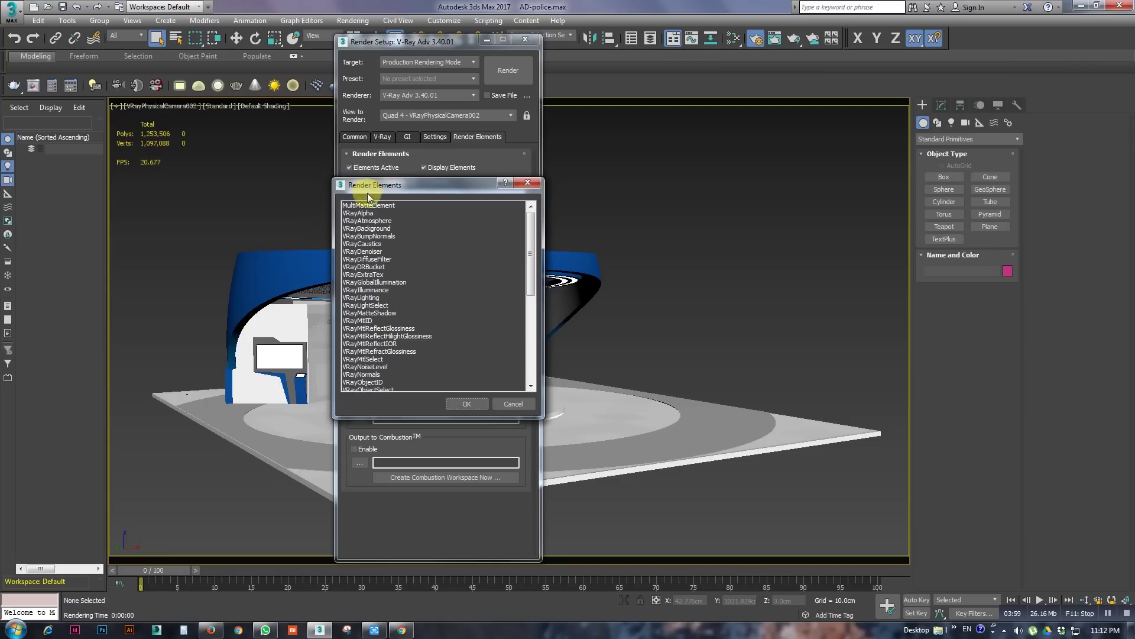
pyautogui.click(372, 244)
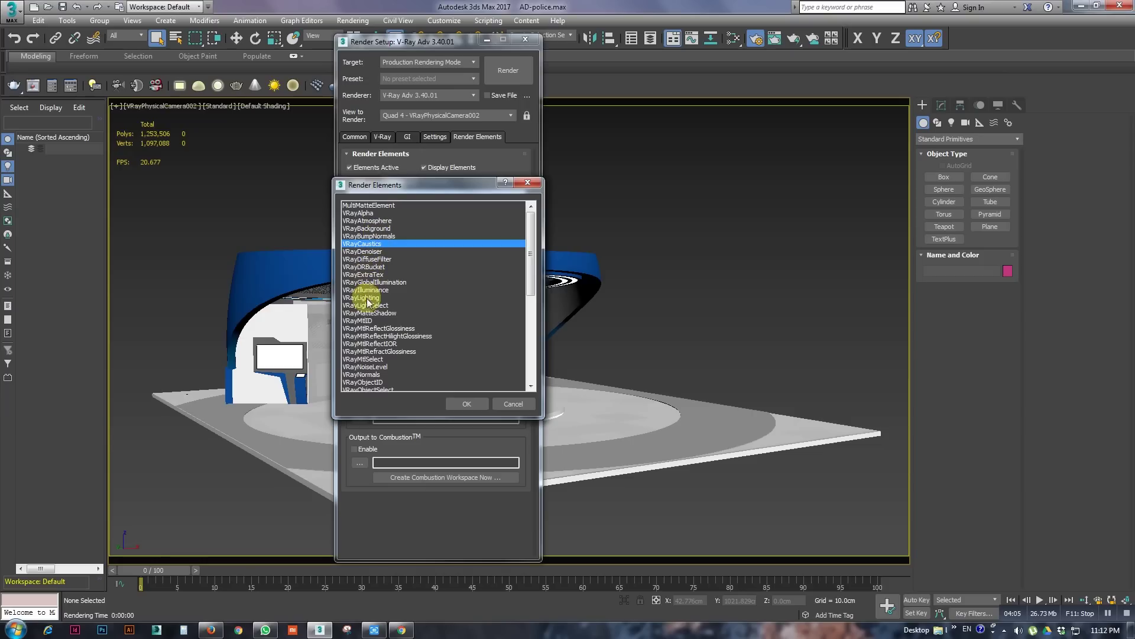
pyautogui.scroll(-1, 379, 349)
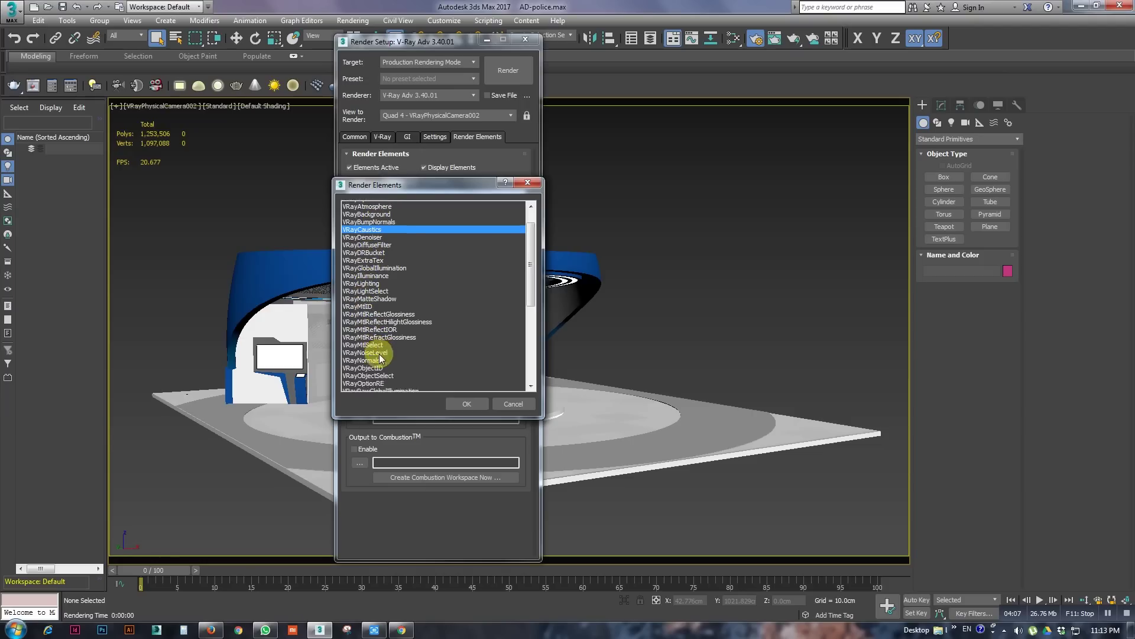
pyautogui.scroll(1, 385, 343)
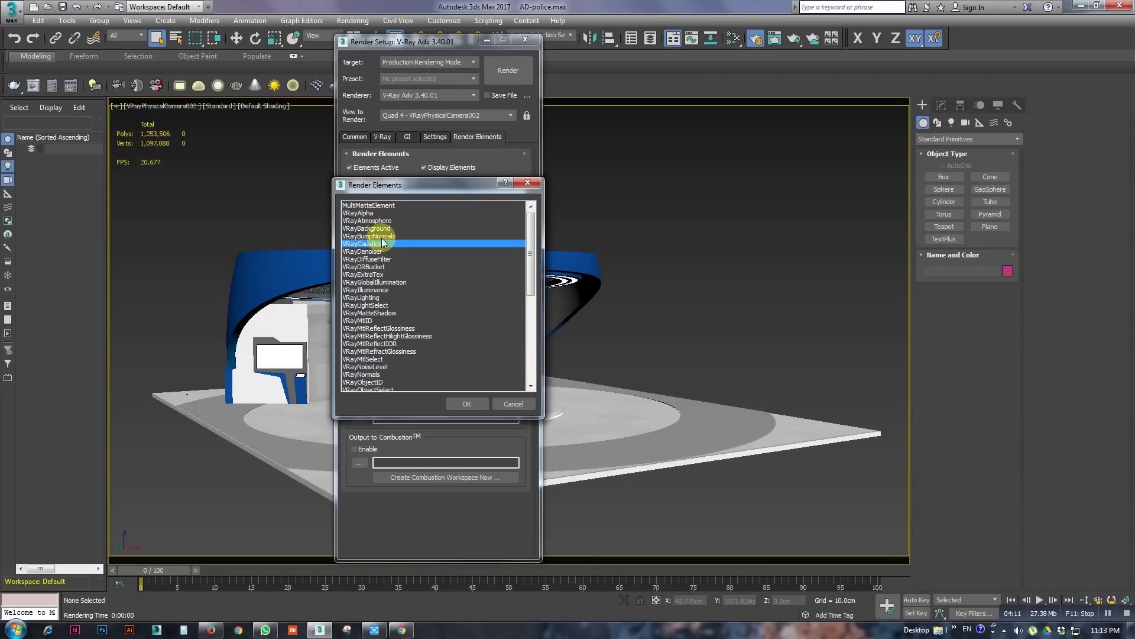
pyautogui.click(363, 252)
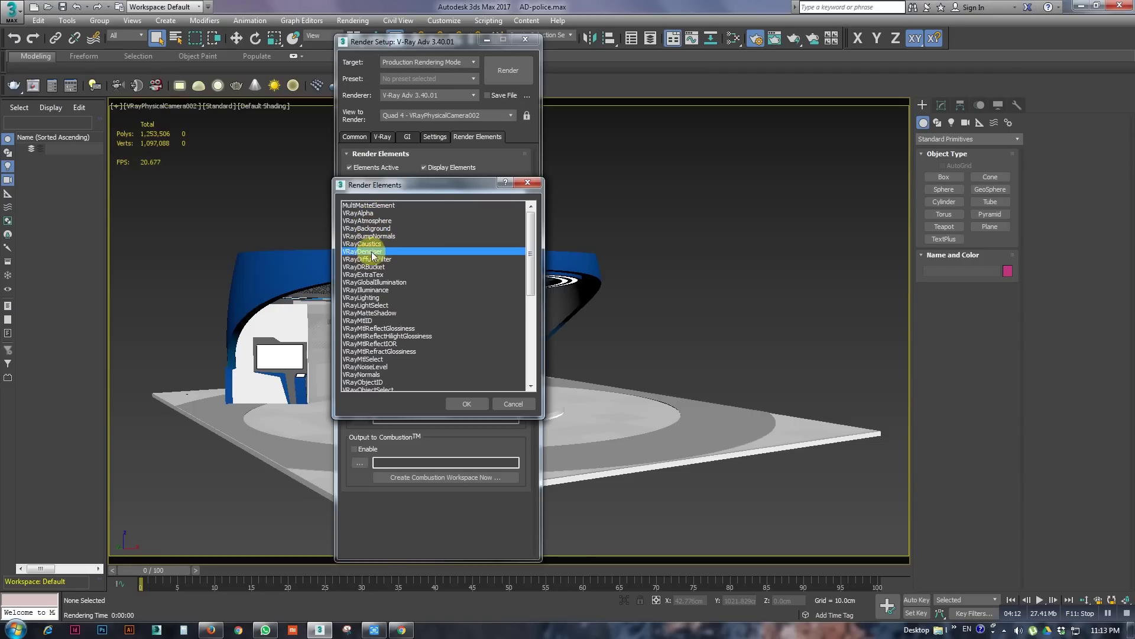
pyautogui.doubleClick(378, 250)
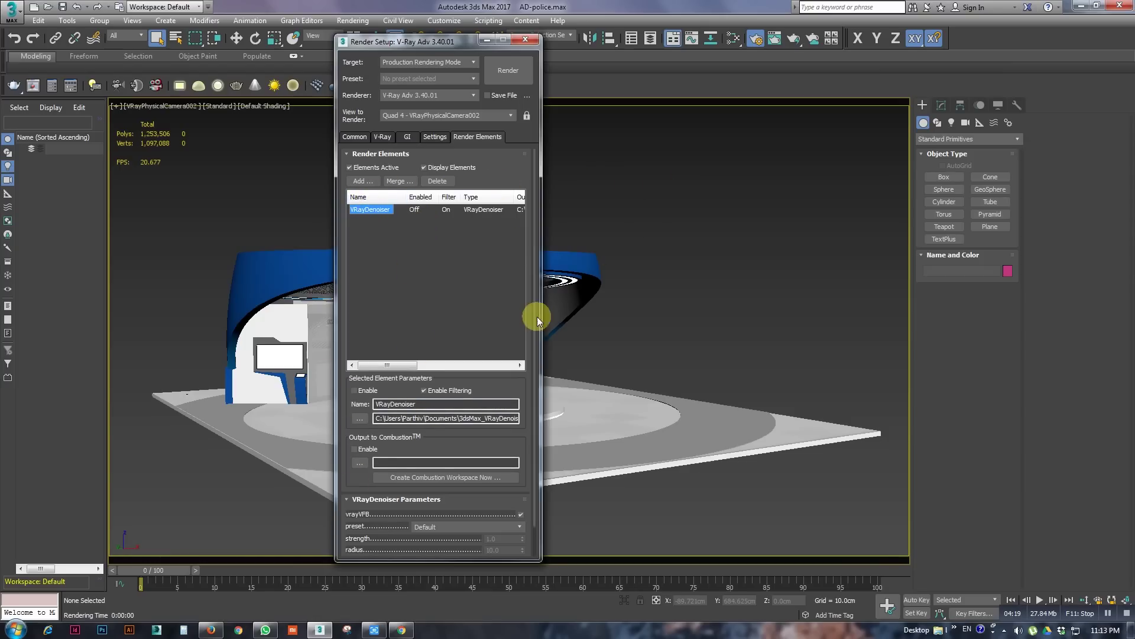
# Leave the VRayDenoiser preset at Default and close Render Setup.
pyautogui.click(507, 316)
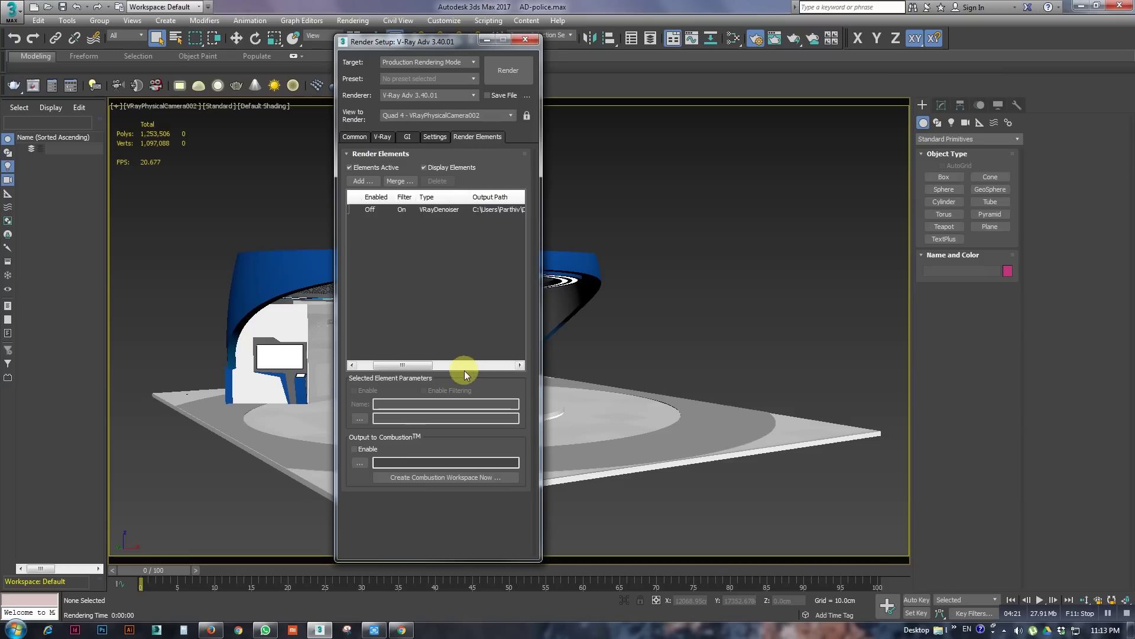
pyautogui.click(358, 210)
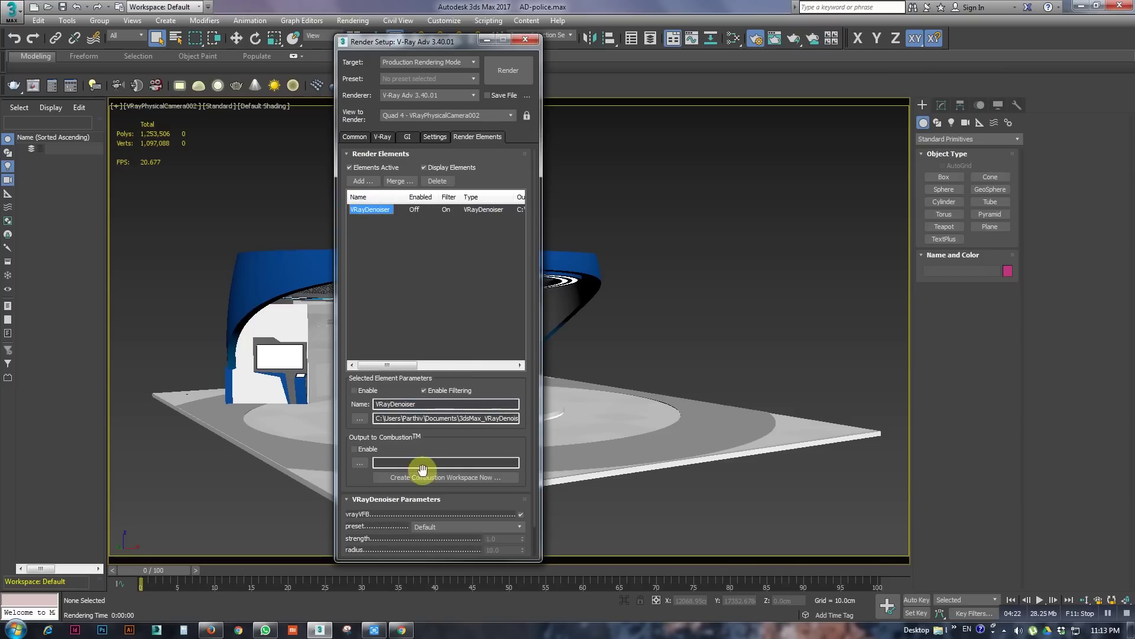
pyautogui.scroll(-1, 463, 311)
pyautogui.click(436, 493)
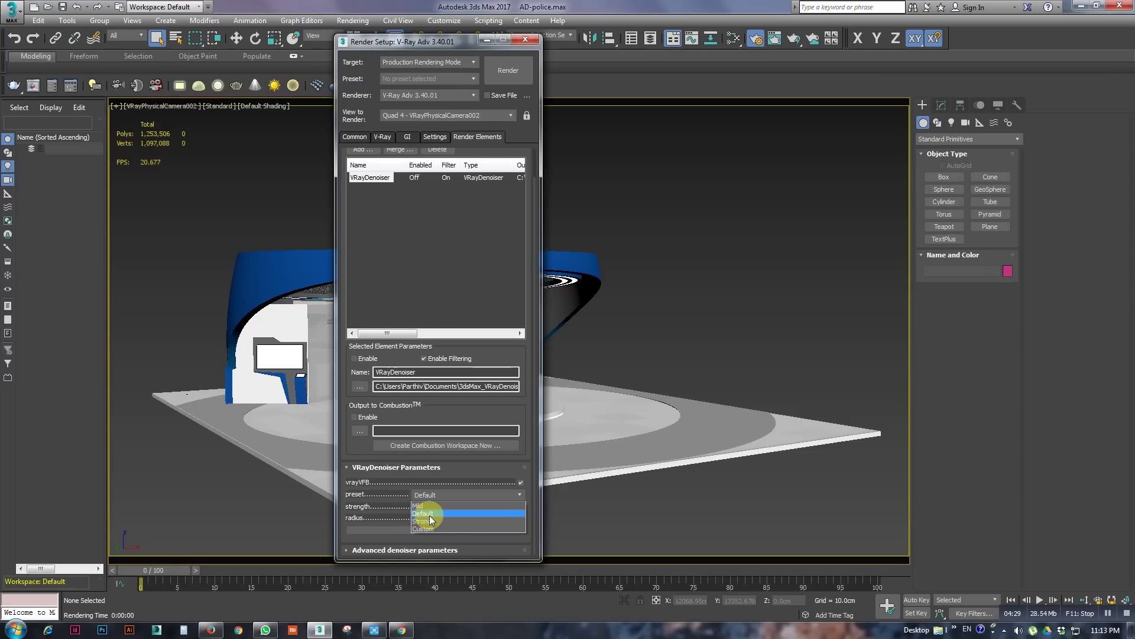
pyautogui.click(436, 513)
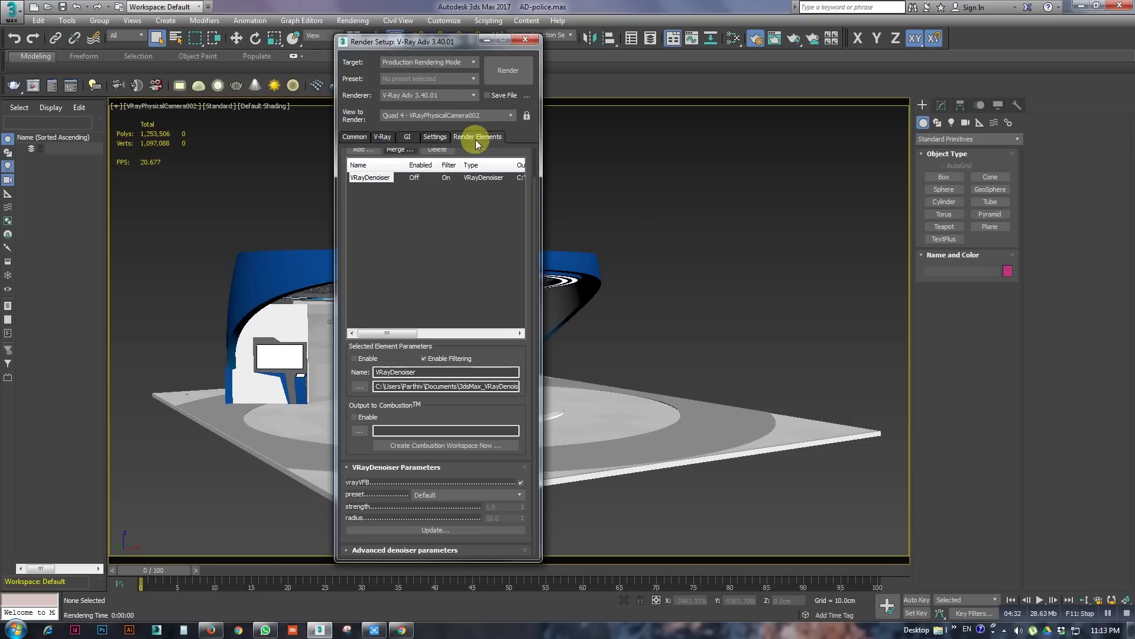
pyautogui.click(526, 40)
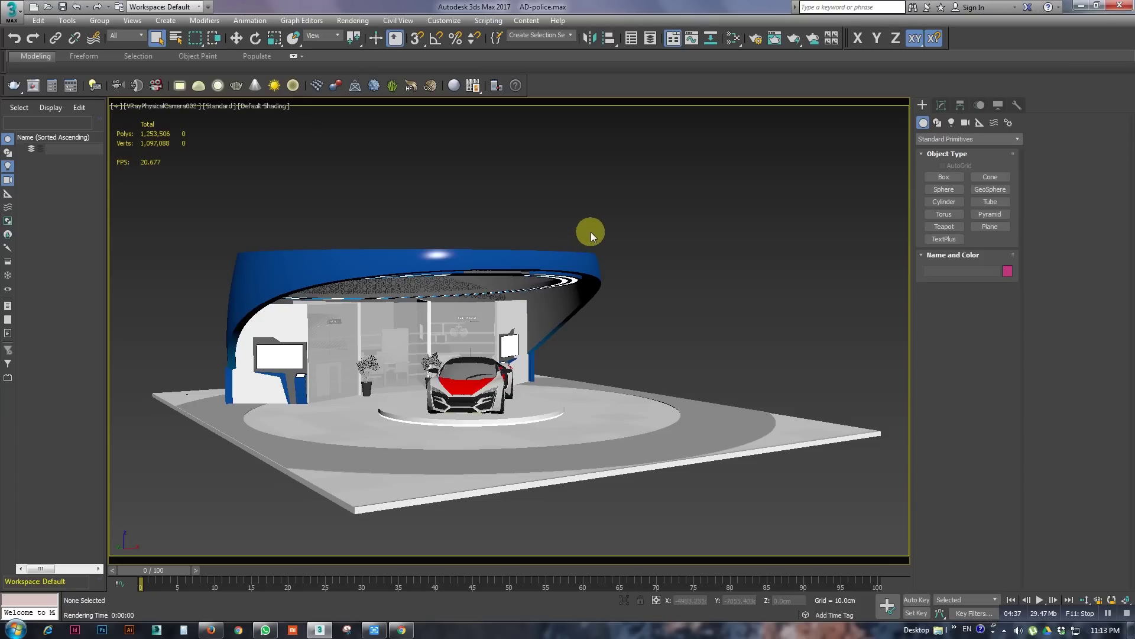
# Render a test image of the stand from the camera view.
pyautogui.moveTo(591, 232); pyautogui.dragTo(577, 236, button='middle')
pyautogui.hotkey('shift', 'q')
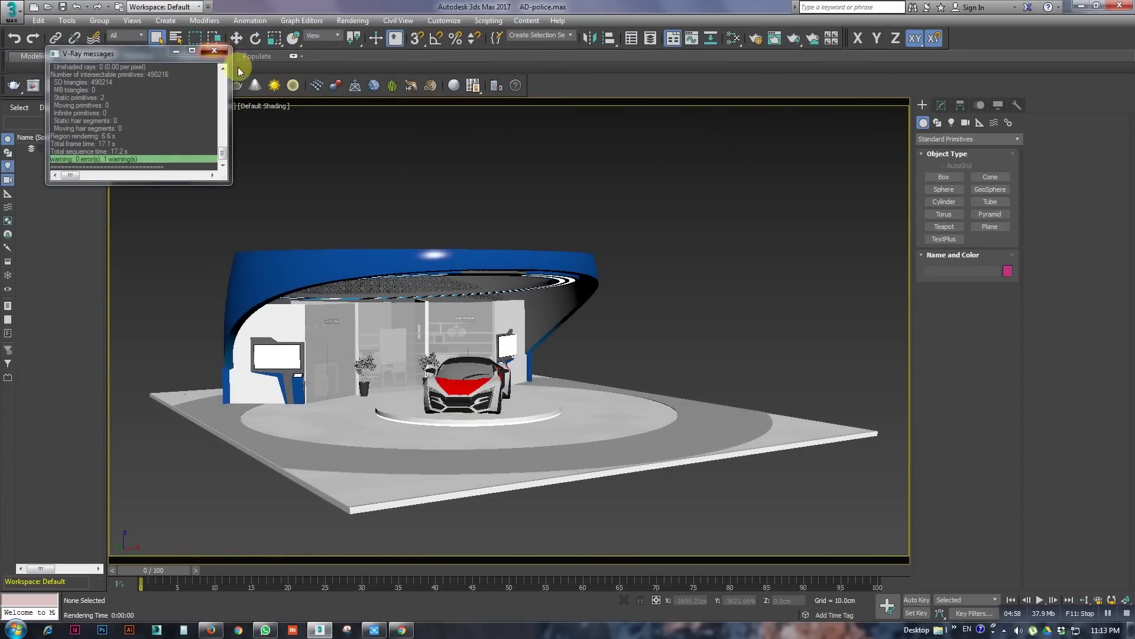
pyautogui.click(214, 51)
# Unhide the lights and view the whole stand from above in Perspective.
pyautogui.hotkey('shift', 'l')
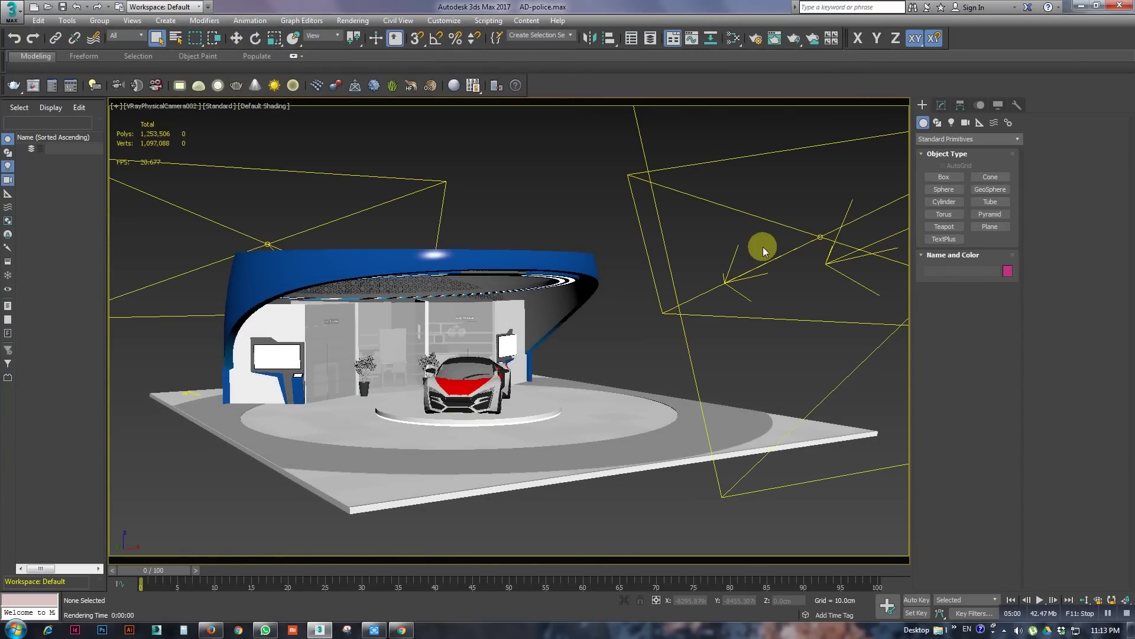
pyautogui.press('p')
pyautogui.scroll(-3, 524, 325)
pyautogui.moveTo(545, 350)
pyautogui.keyDown('alt'); pyautogui.mouseDown(button='middle')
pyautogui.moveTo(565, 360)
pyautogui.moveTo(495, 319)
pyautogui.mouseUp(button='middle'); pyautogui.keyUp('alt')
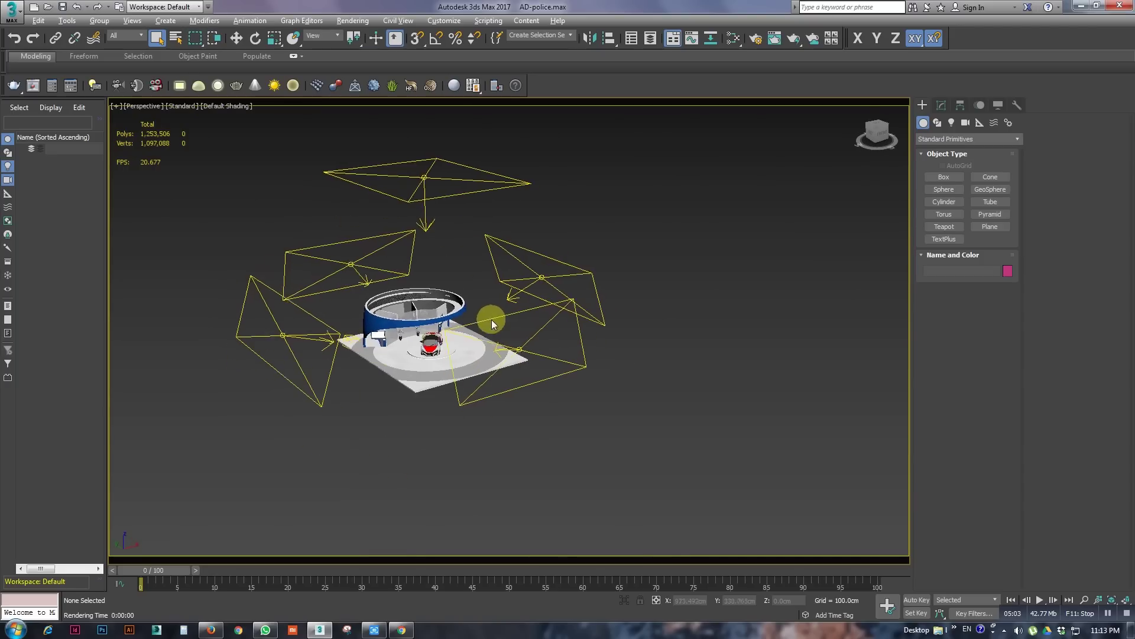
# Select the top light VRayLight024 and check its 20.0 multiplier.
pyautogui.click(533, 187)
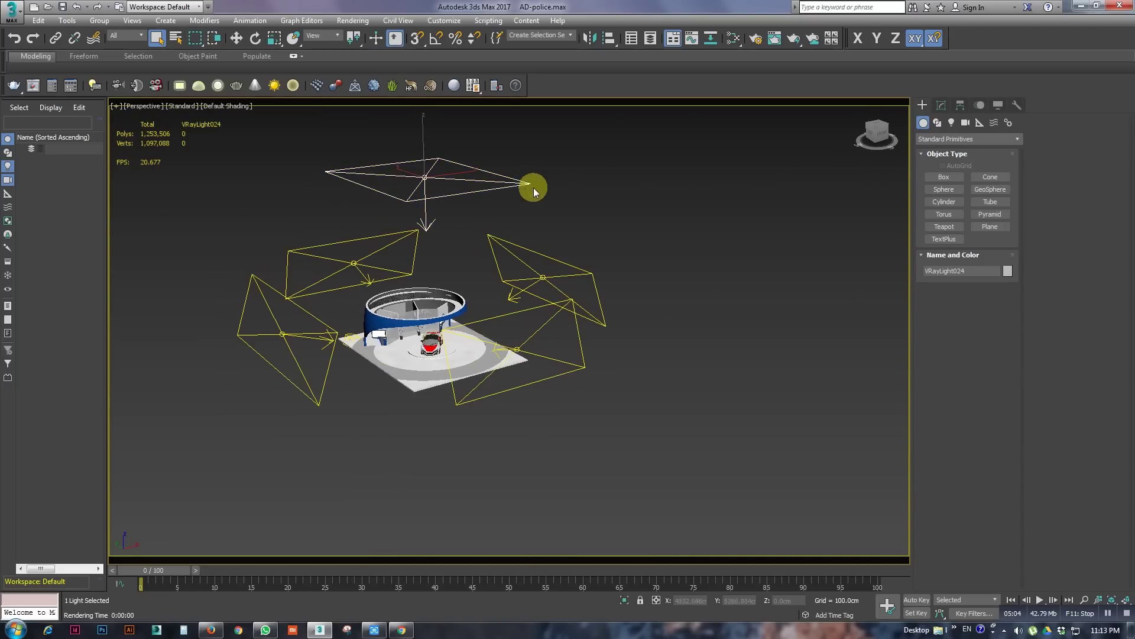
pyautogui.click(941, 104)
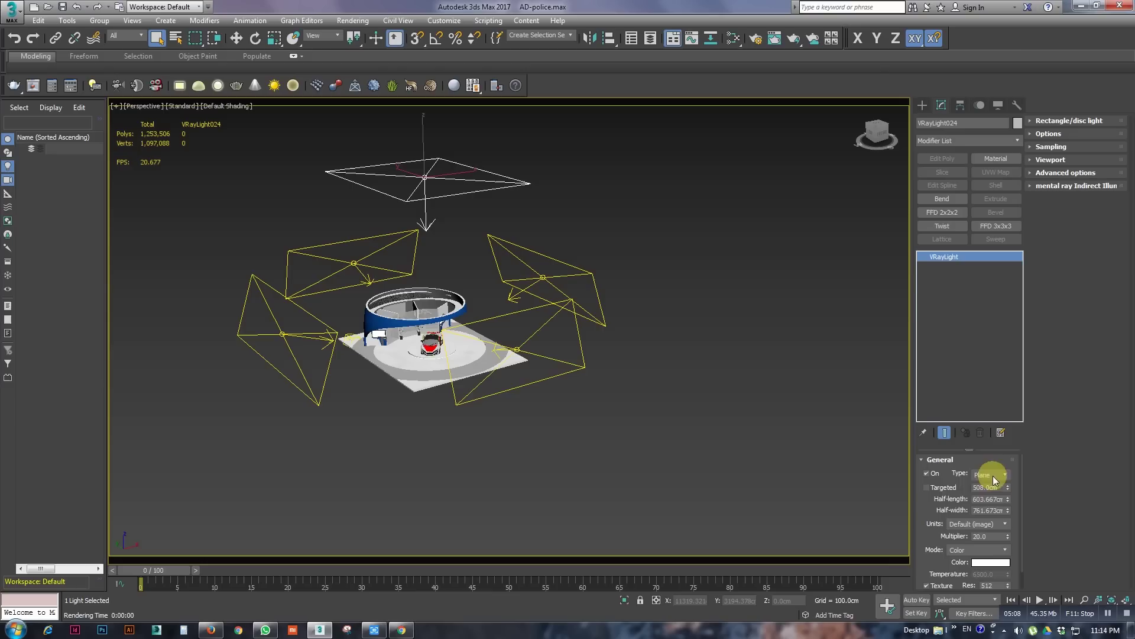
pyautogui.click(985, 536)
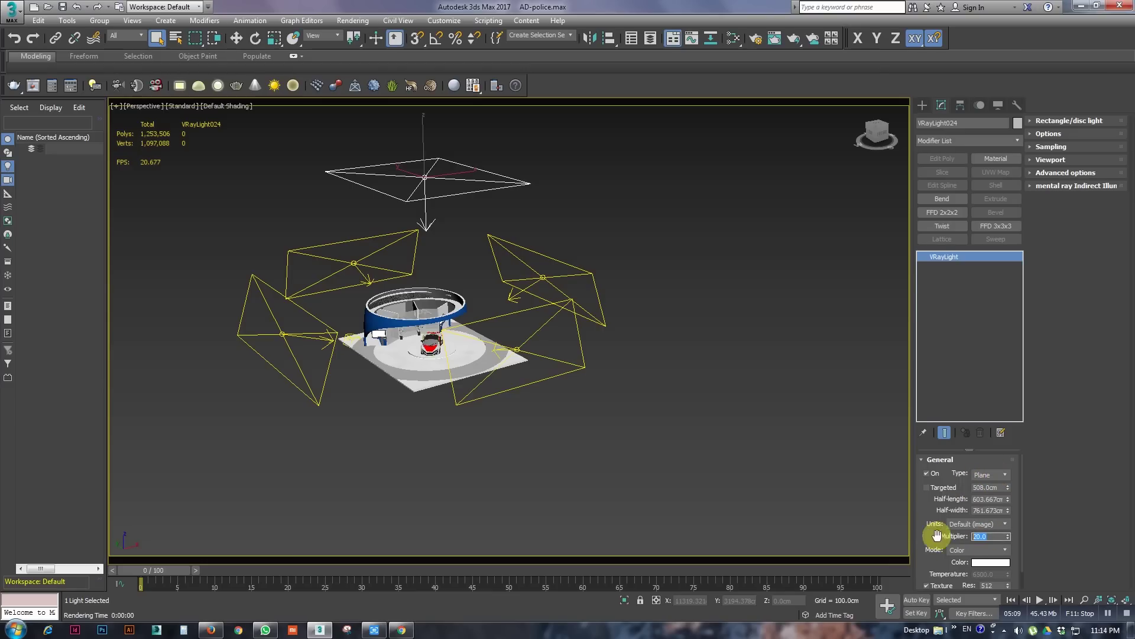
pyautogui.moveTo(932, 553); pyautogui.dragTo(933, 414)
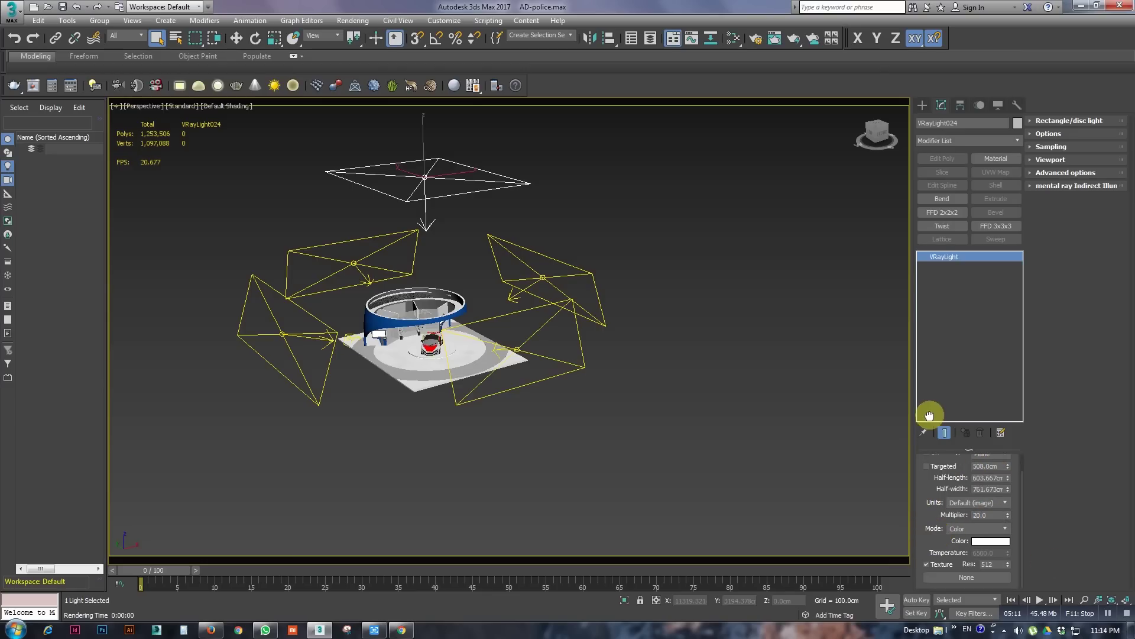
# Review the light's Options and Sampling settings (subdivs 15), then reopen Render Setup.
pyautogui.click(1084, 122)
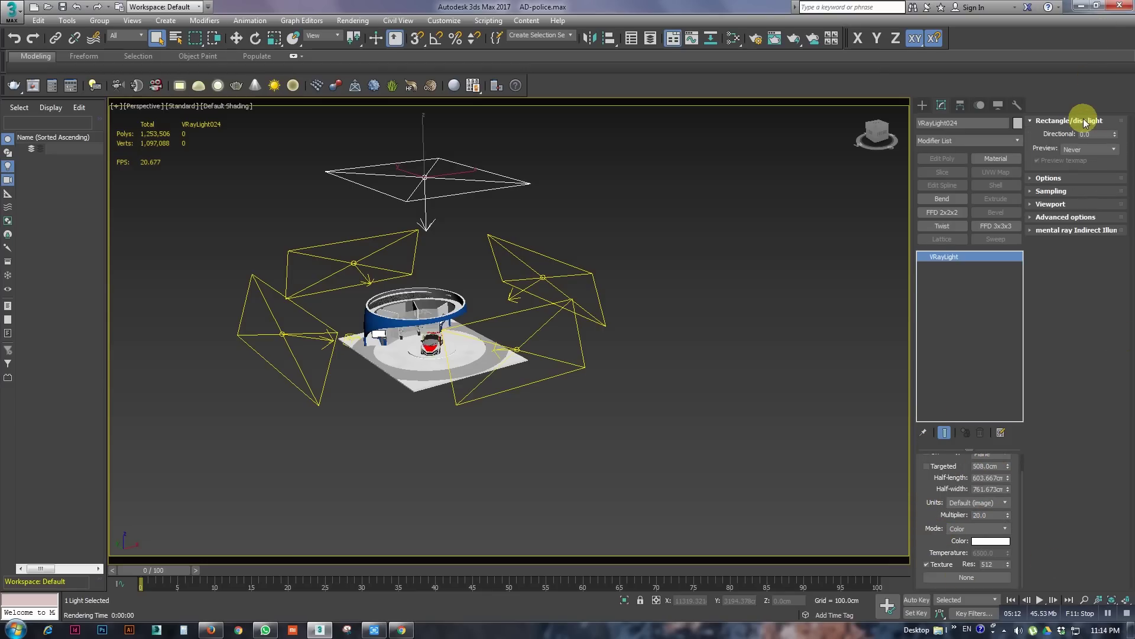
pyautogui.click(1084, 121)
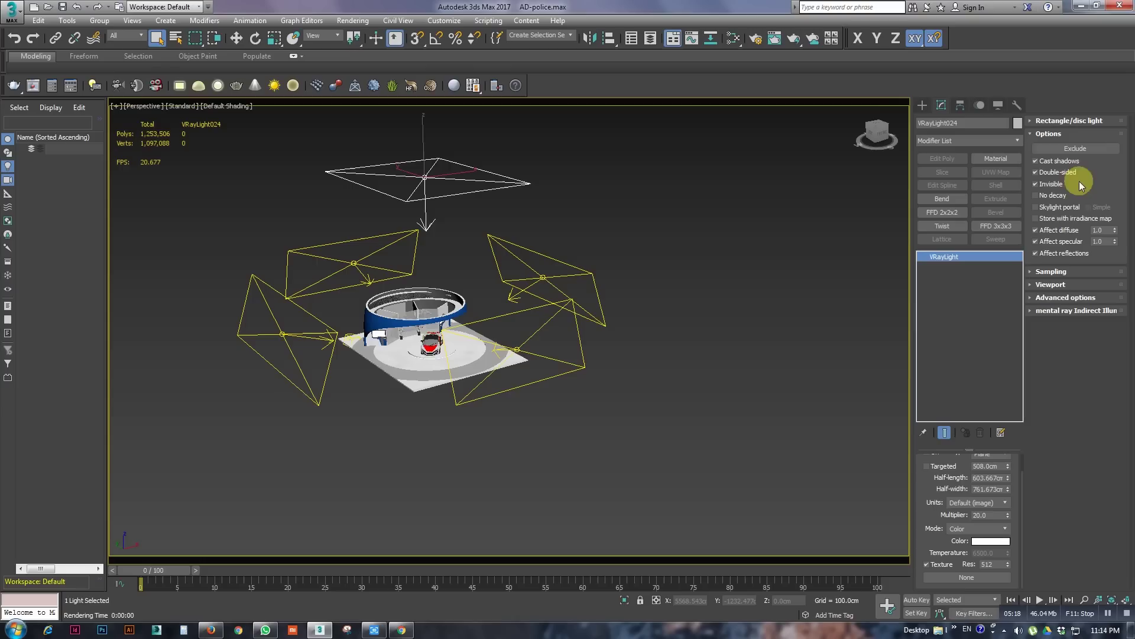
pyautogui.click(1074, 271)
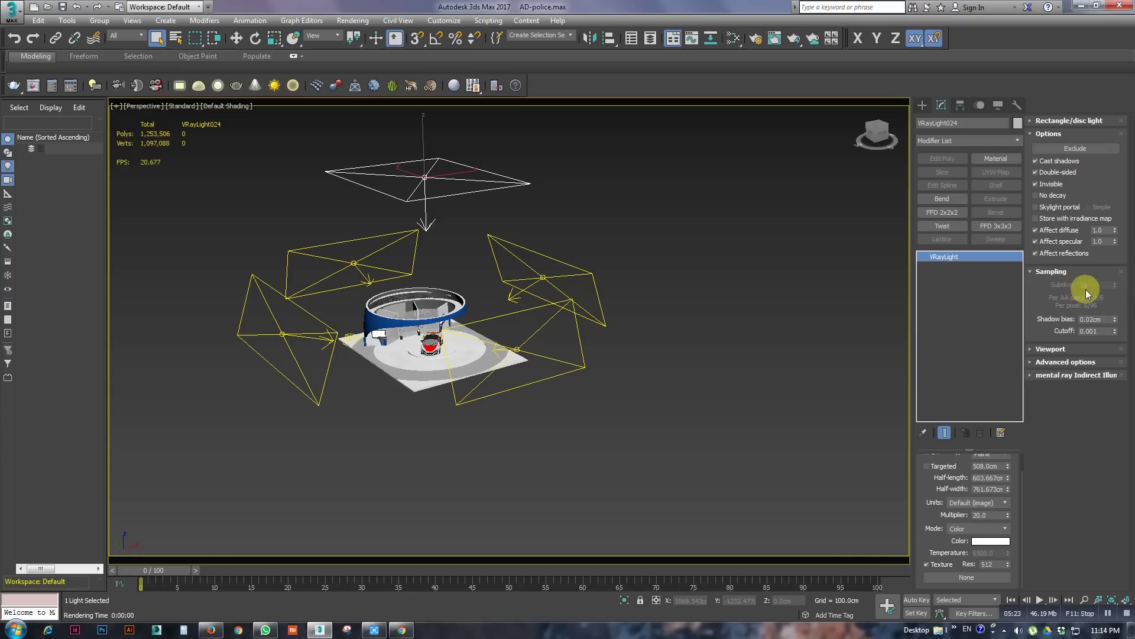
pyautogui.press('F10')
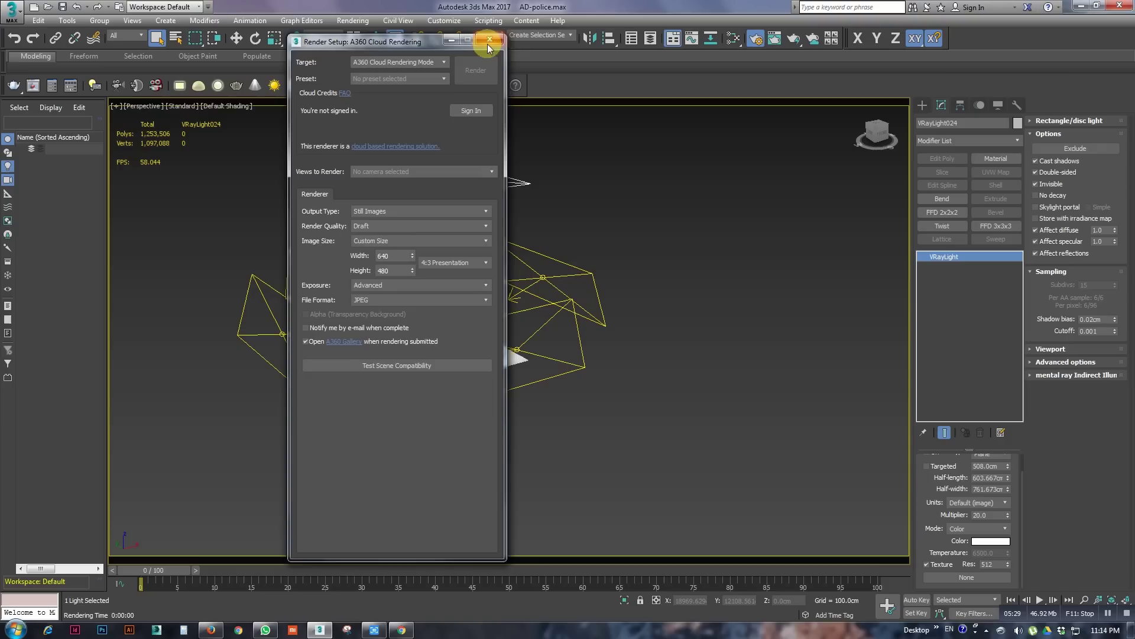
# Switch Render Setup to Production Rendering Mode and show V-Ray's bucket sampler settings (max subdivs 4).
pyautogui.click(490, 41)
pyautogui.click(756, 38)
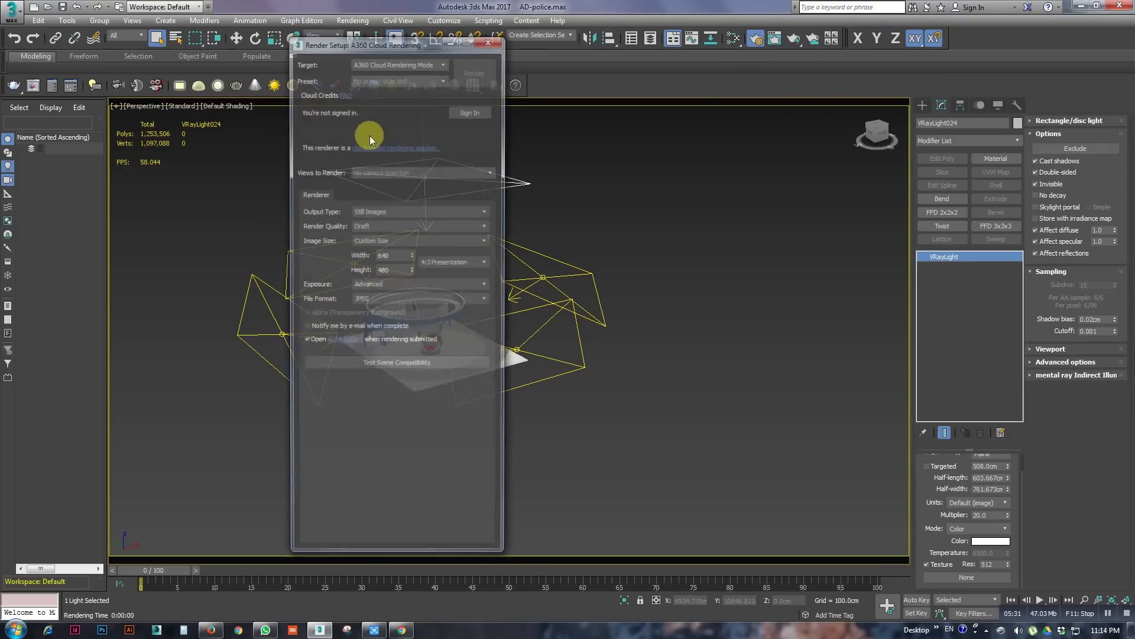
pyautogui.click(487, 42)
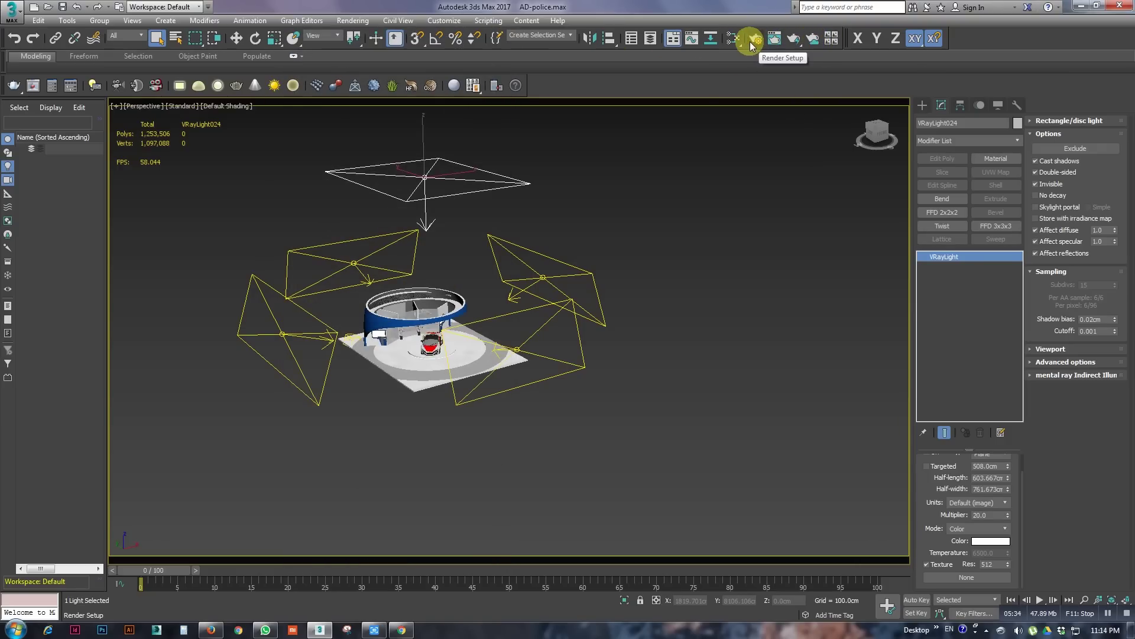
pyautogui.click(751, 41)
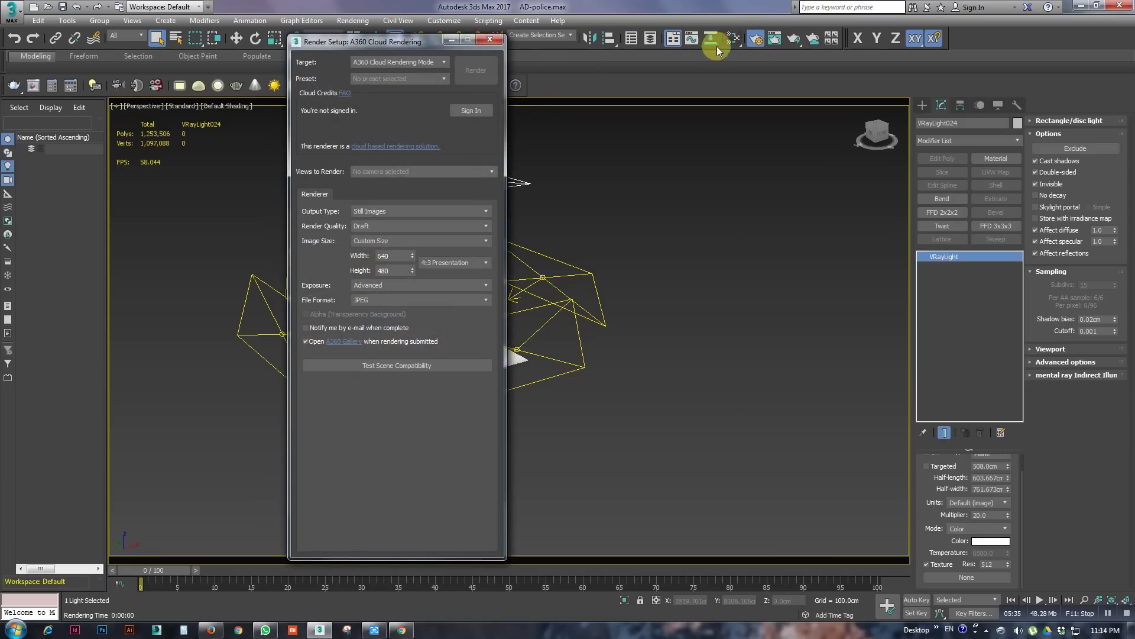
pyautogui.click(408, 65)
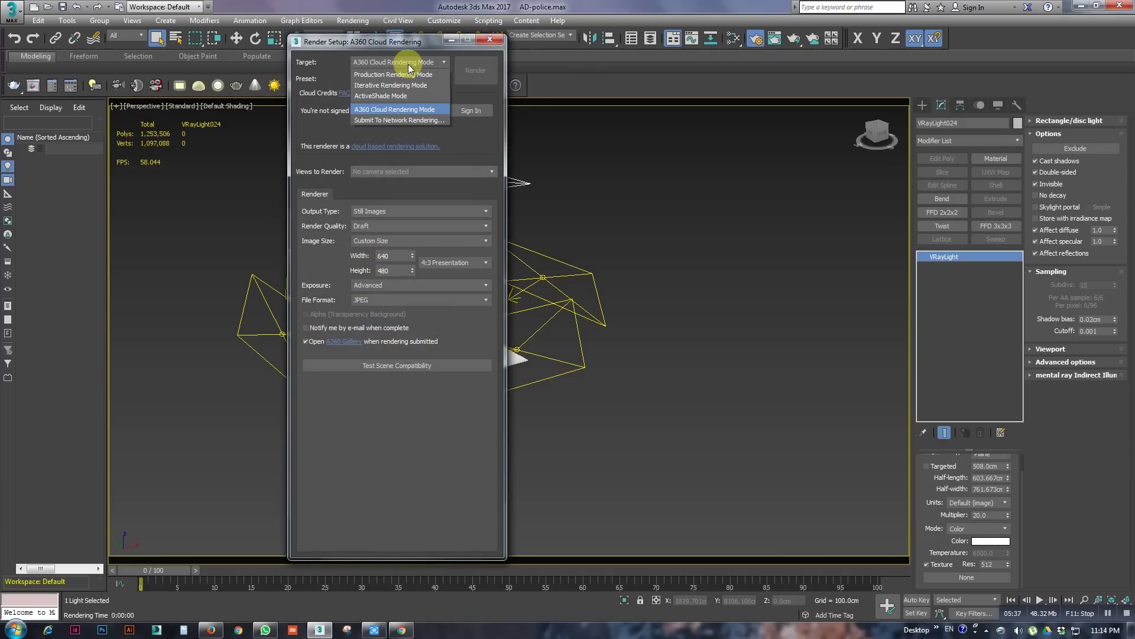
pyautogui.click(408, 75)
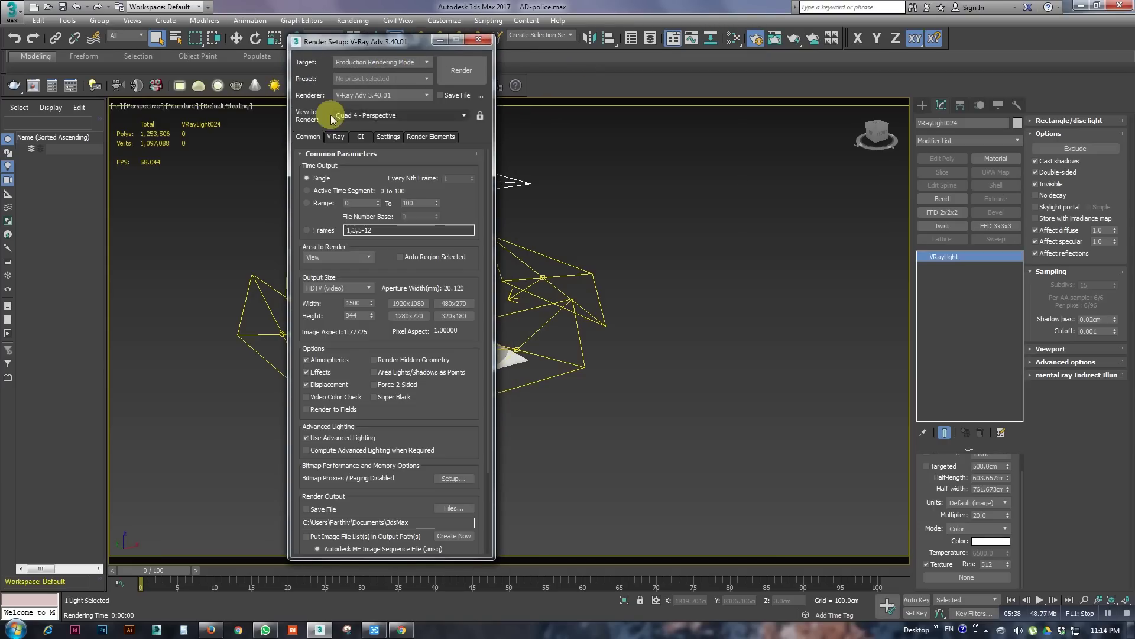
pyautogui.click(338, 137)
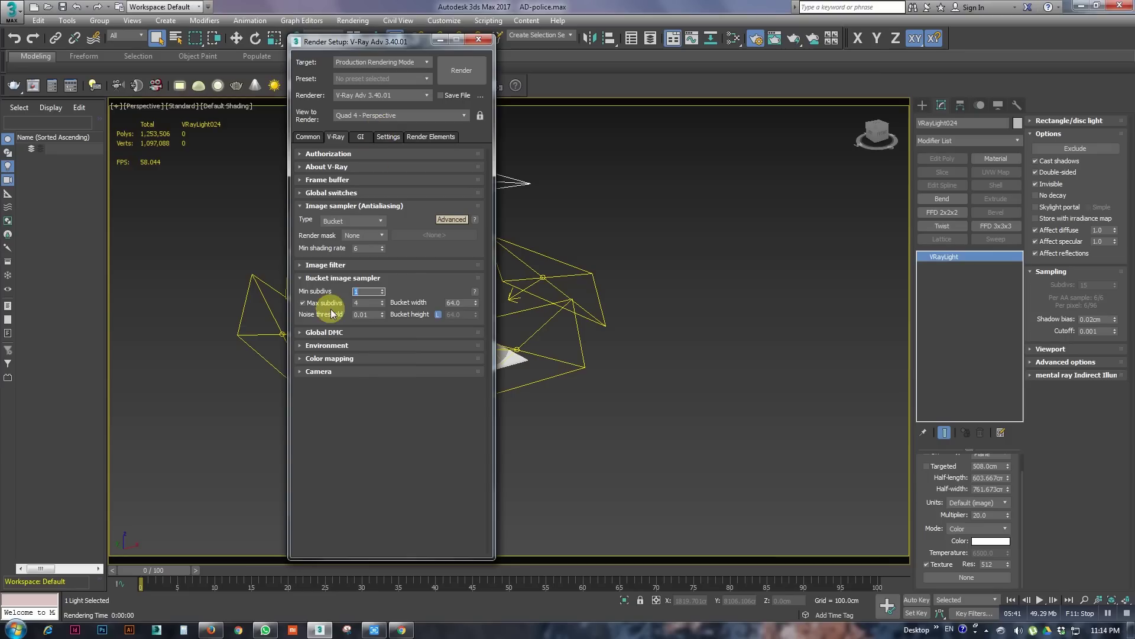
pyautogui.click(454, 303)
pyautogui.click(368, 303)
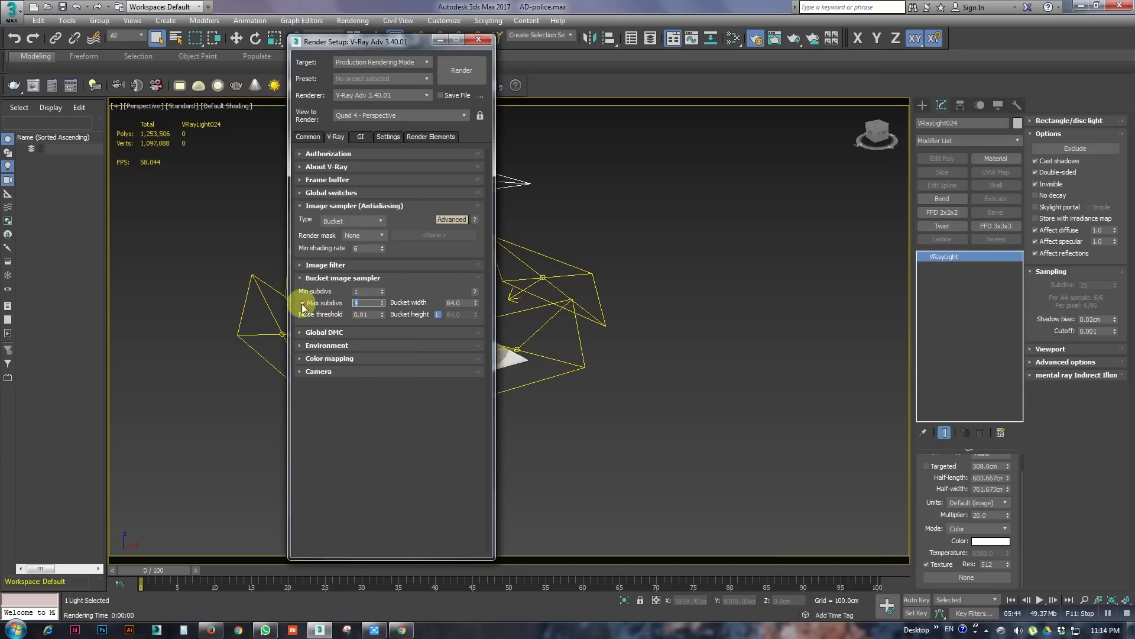
pyautogui.click(341, 331)
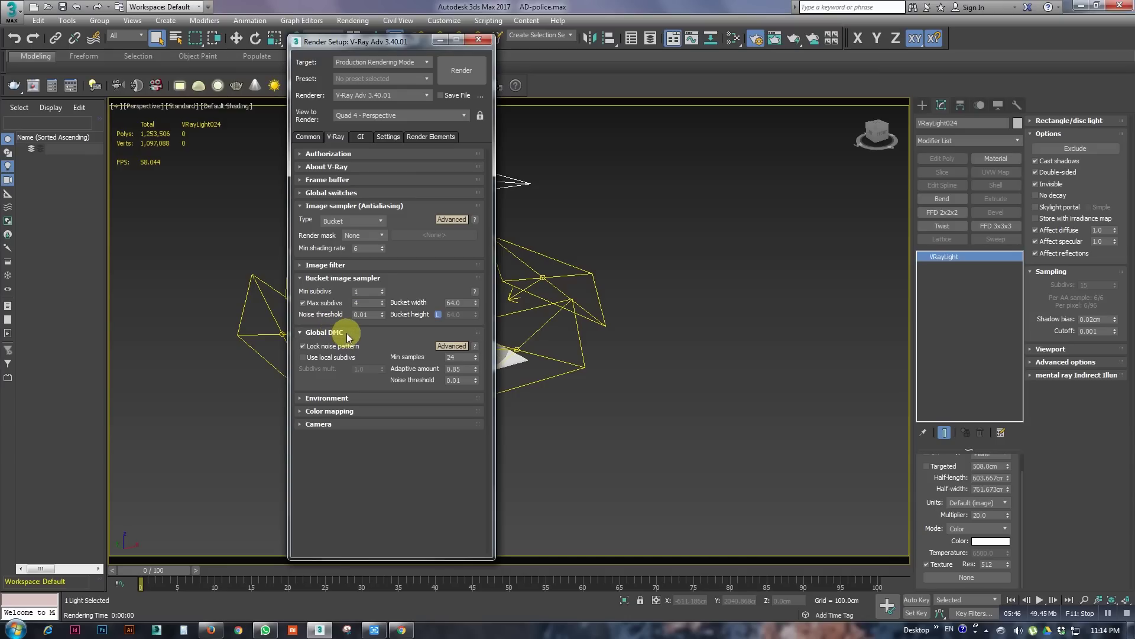
pyautogui.click(347, 332)
pyautogui.click(357, 263)
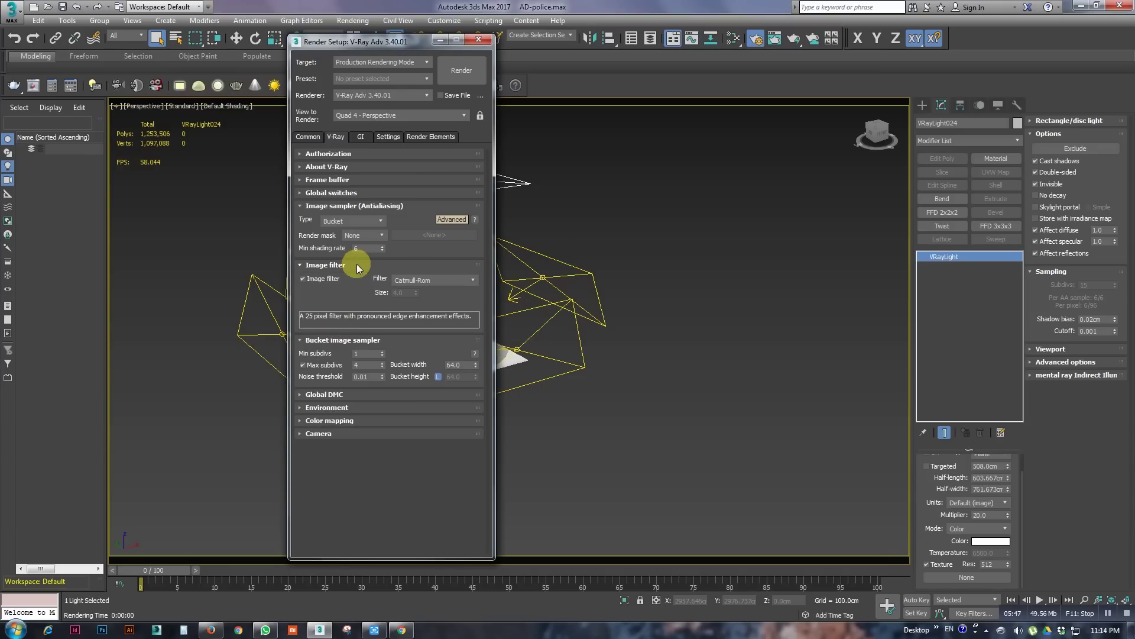
pyautogui.click(356, 264)
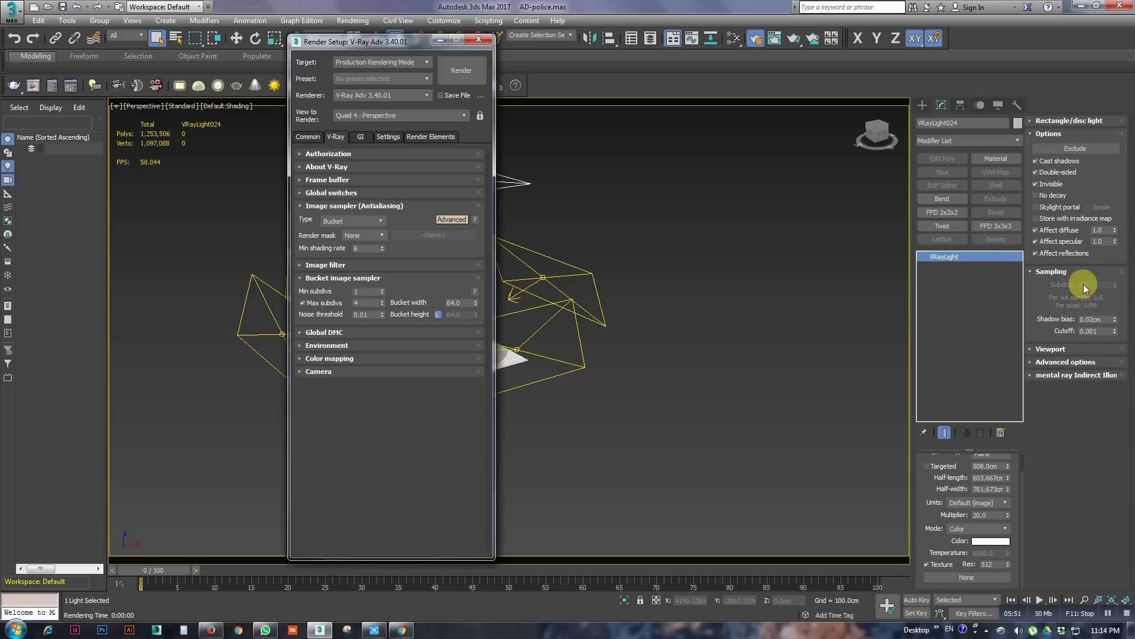
pyautogui.click(1074, 350)
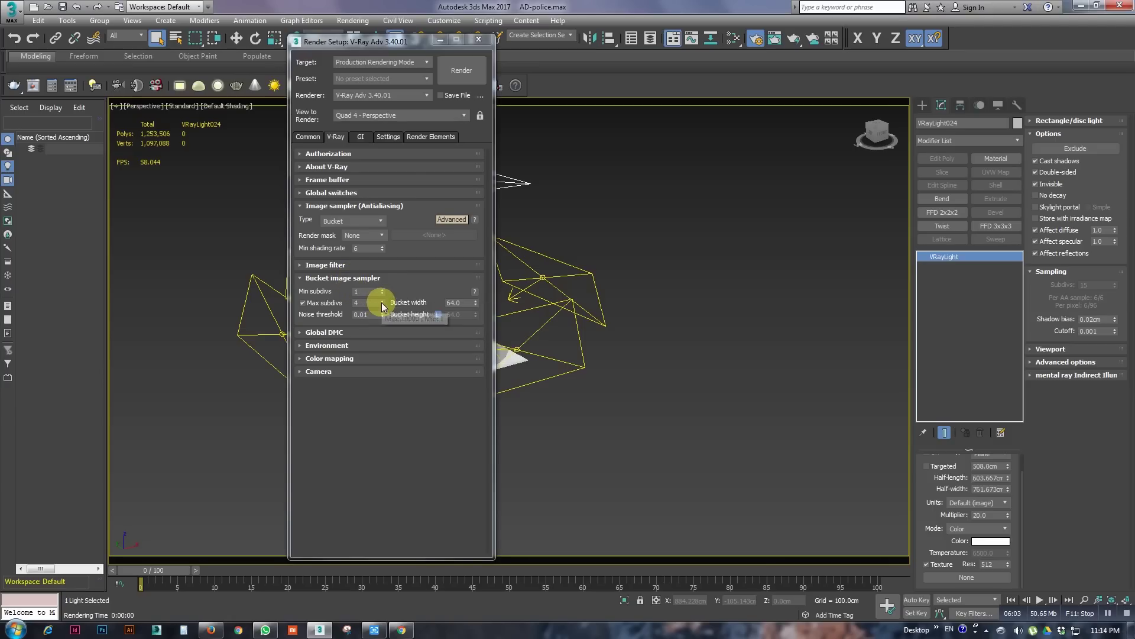
pyautogui.click(382, 301)
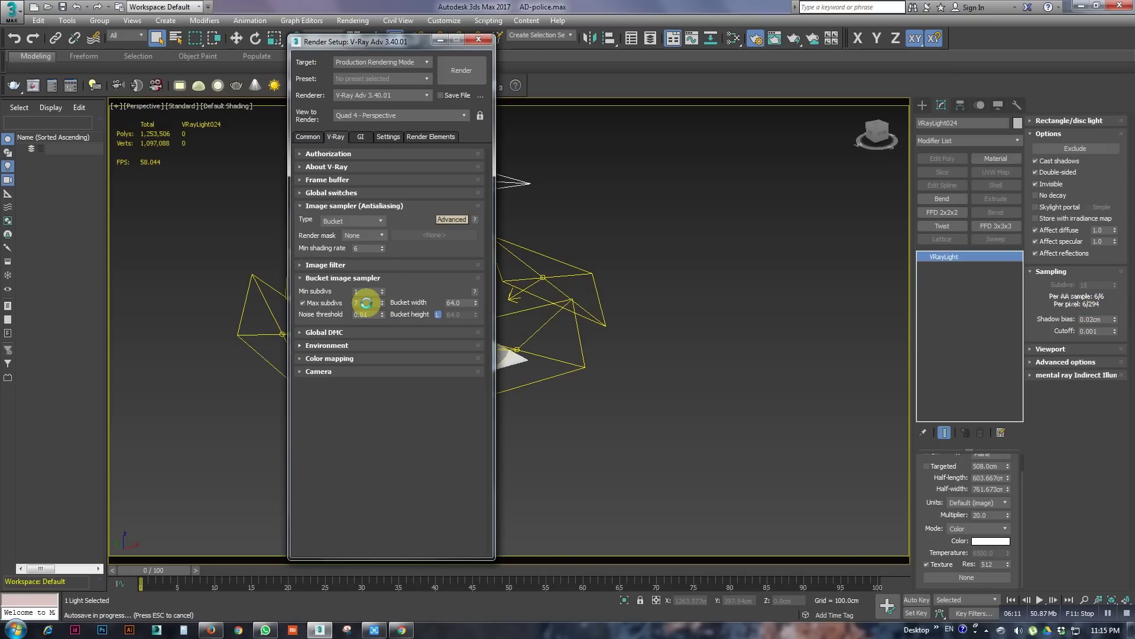
pyautogui.click(368, 303)
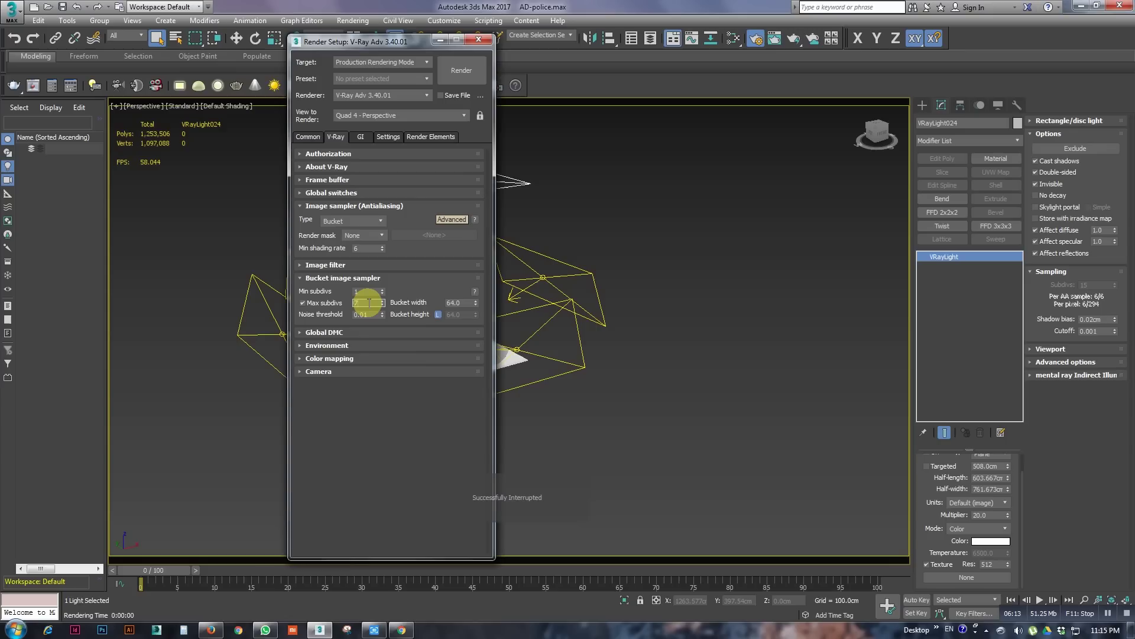
pyautogui.click(383, 305)
pyautogui.write('5')
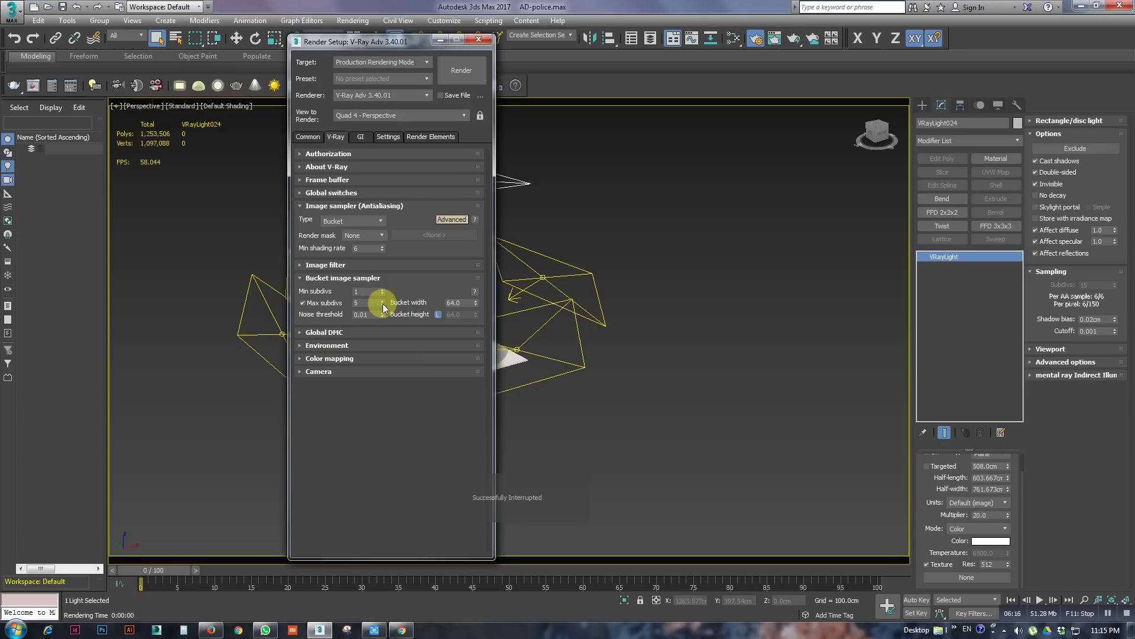
pyautogui.click(384, 304)
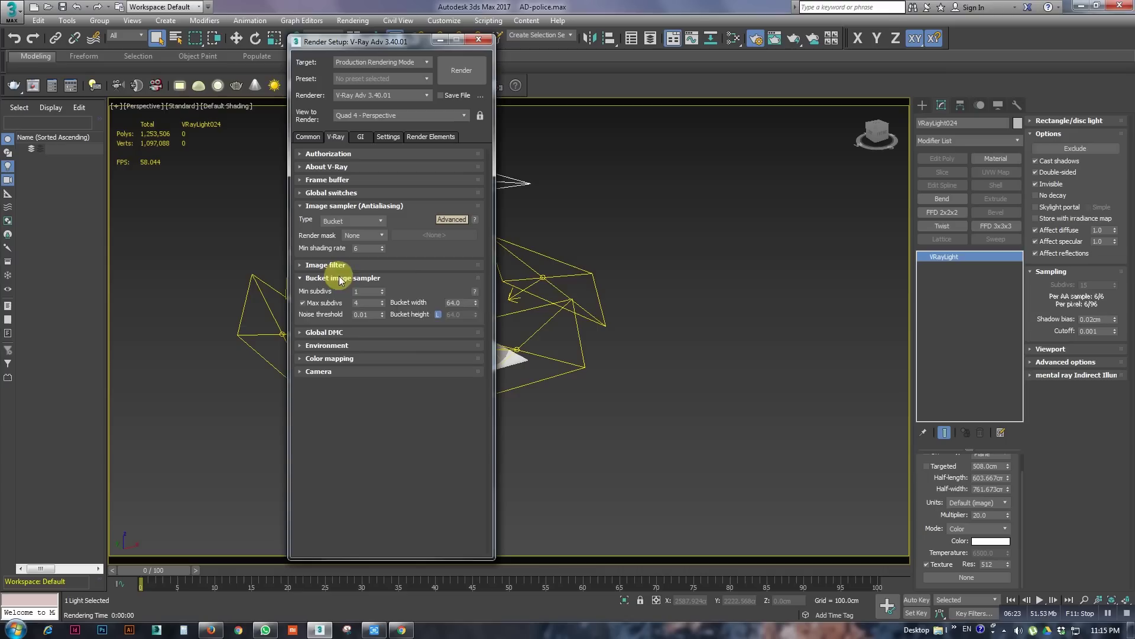
pyautogui.click(342, 278)
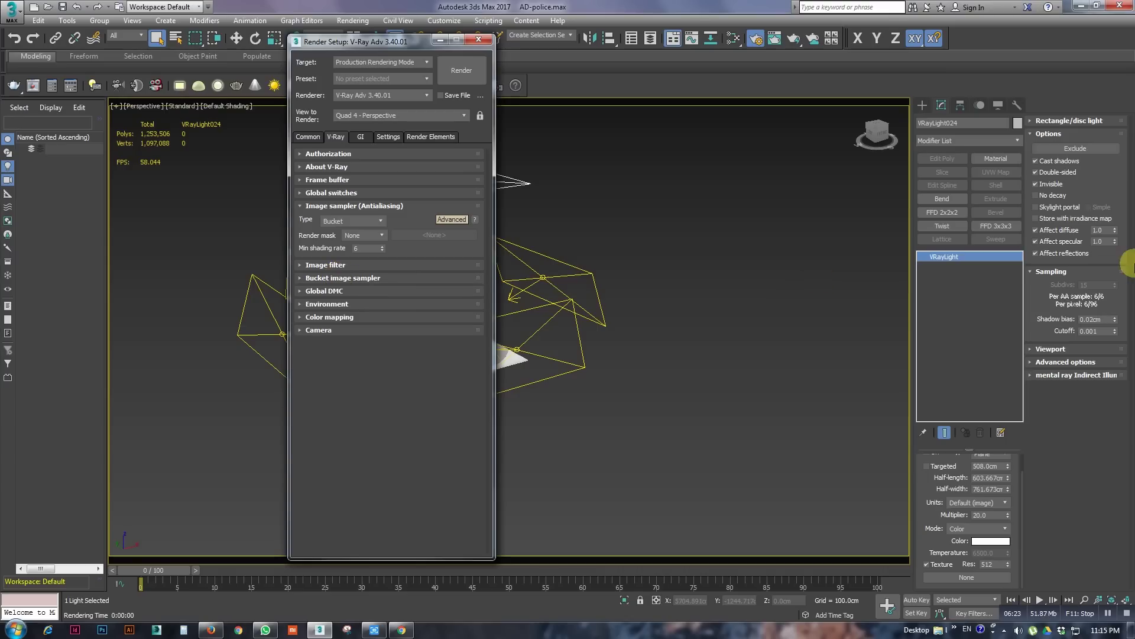
pyautogui.click(1053, 134)
# Close Render Setup and check the right-hand rectangle light's multiplier of 30.0.
pyautogui.click(478, 39)
pyautogui.click(543, 338)
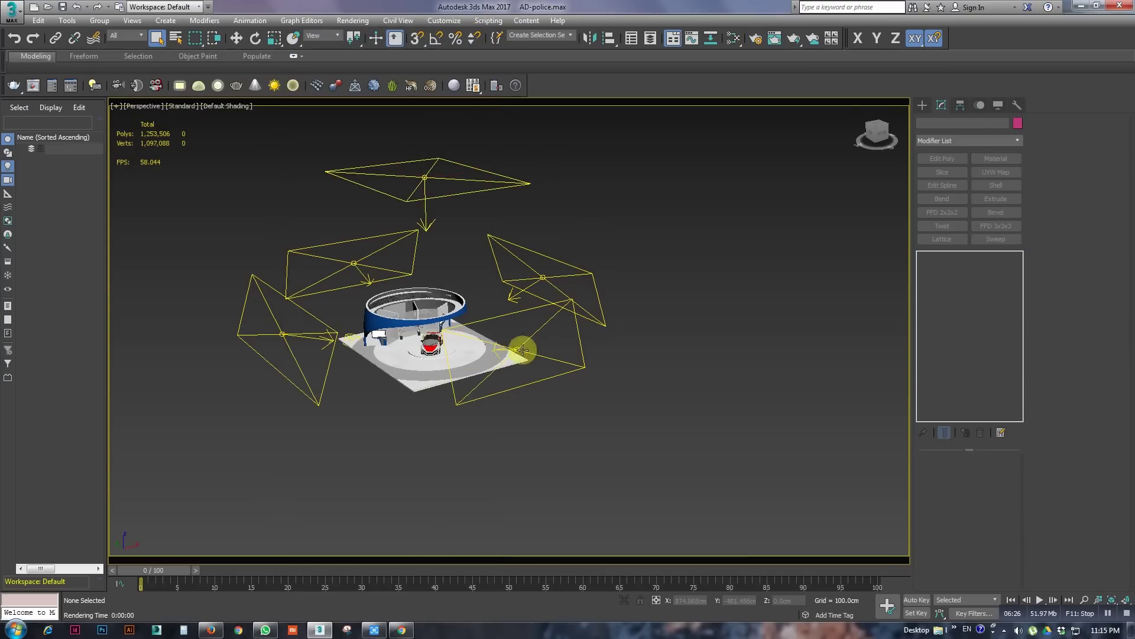
pyautogui.click(502, 251)
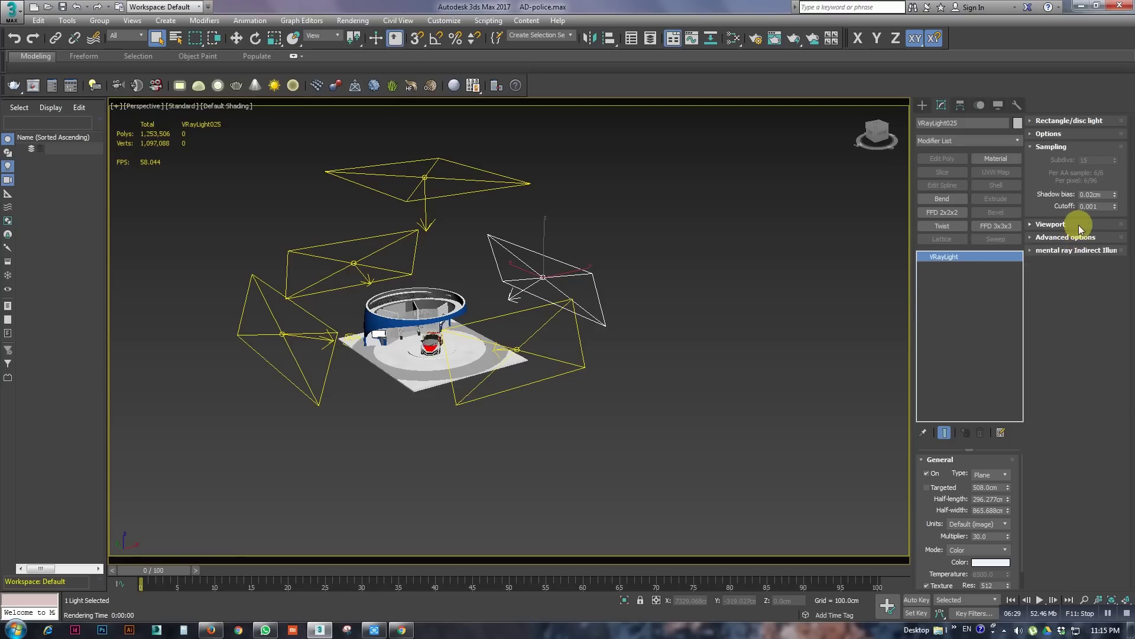
pyautogui.click(1078, 225)
pyautogui.click(1079, 225)
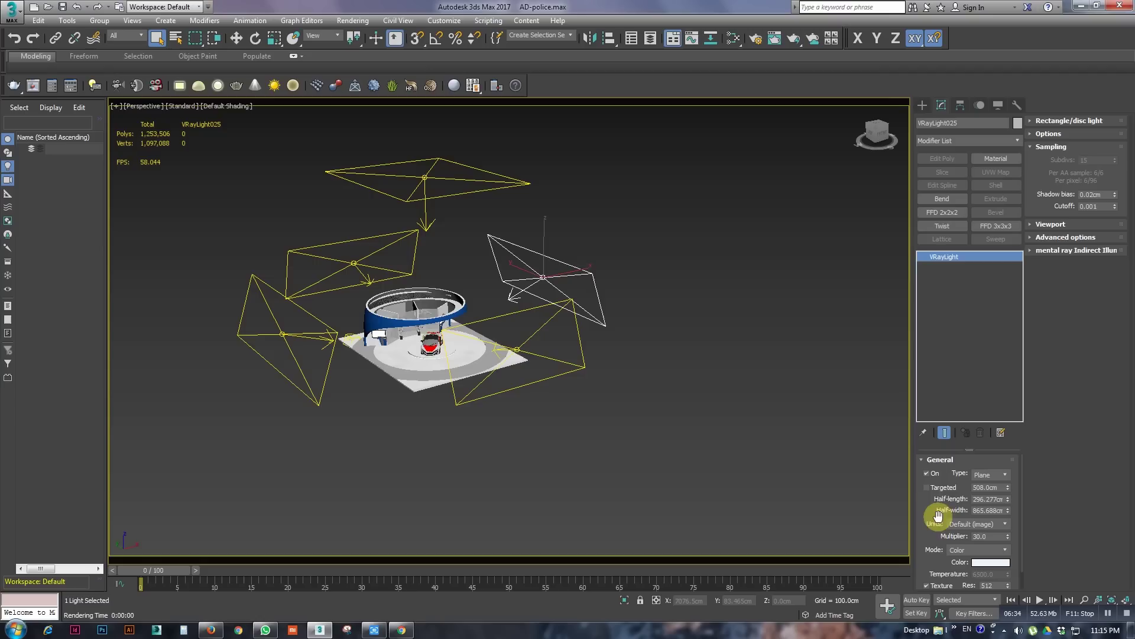
pyautogui.moveTo(933, 507); pyautogui.dragTo(933, 483)
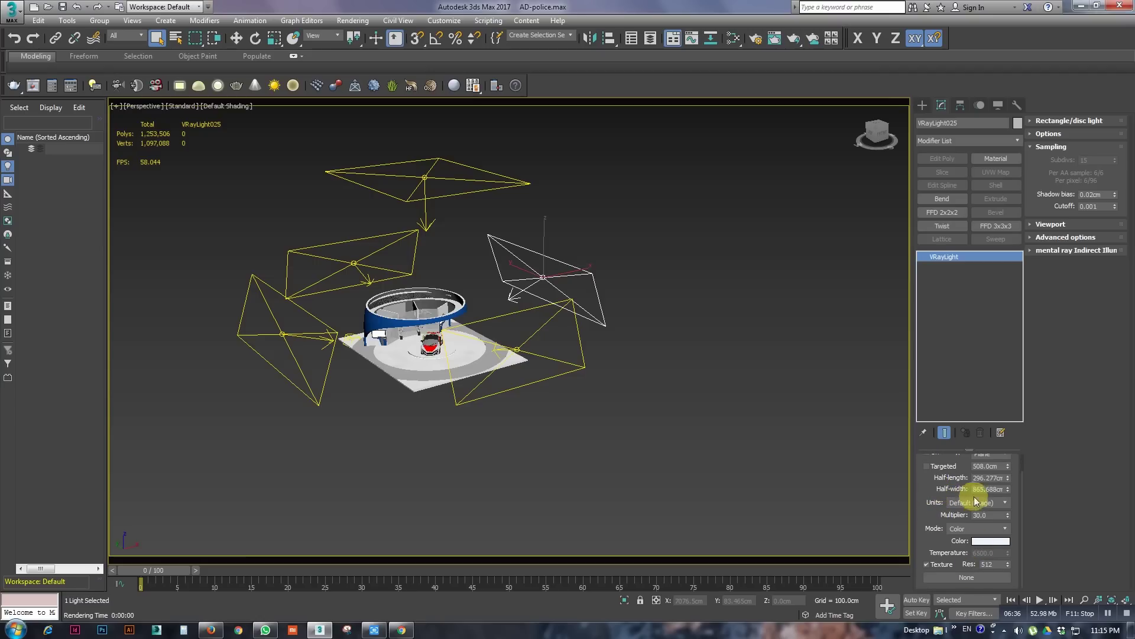
pyautogui.doubleClick(985, 514)
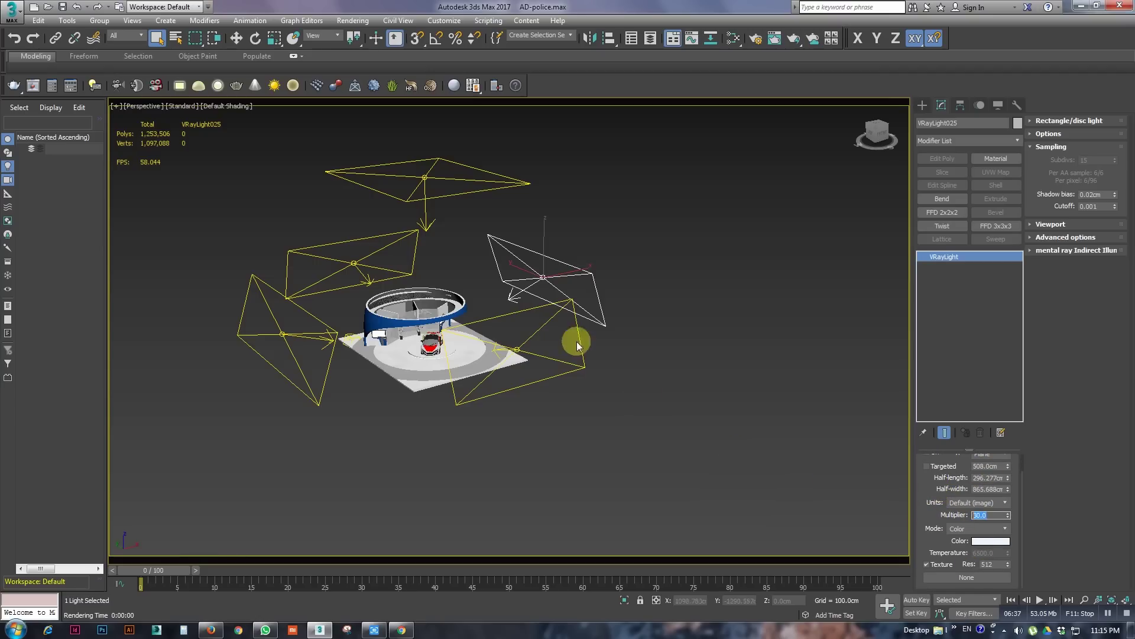
# Check the lower and left lights' multipliers (25.0 and 28.0), then deselect.
pyautogui.click(577, 369)
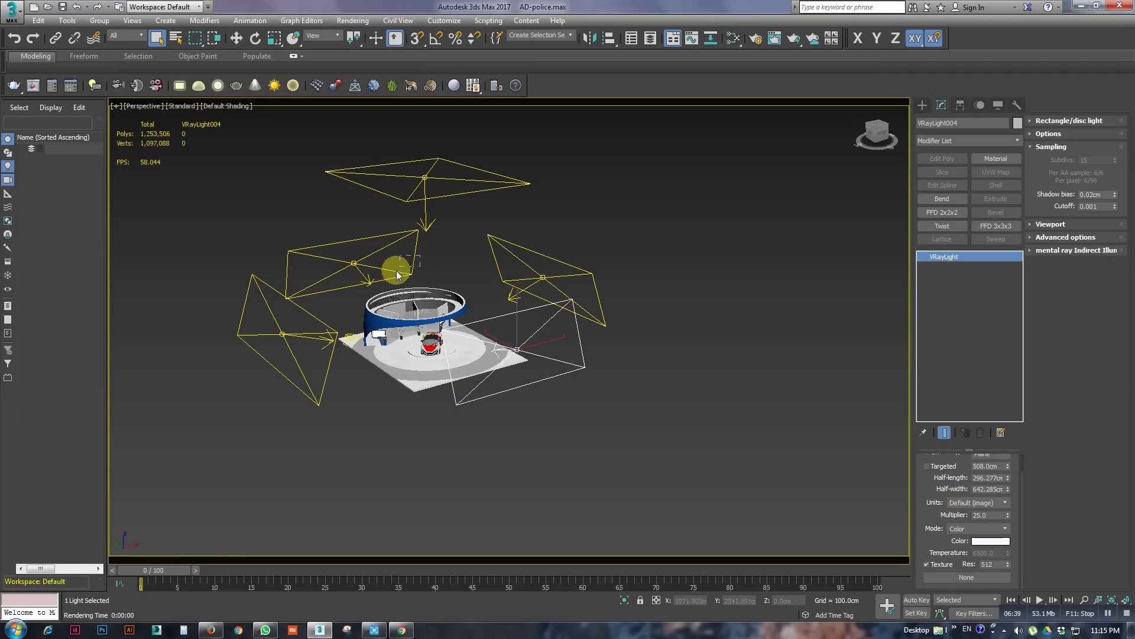
pyautogui.click(249, 287)
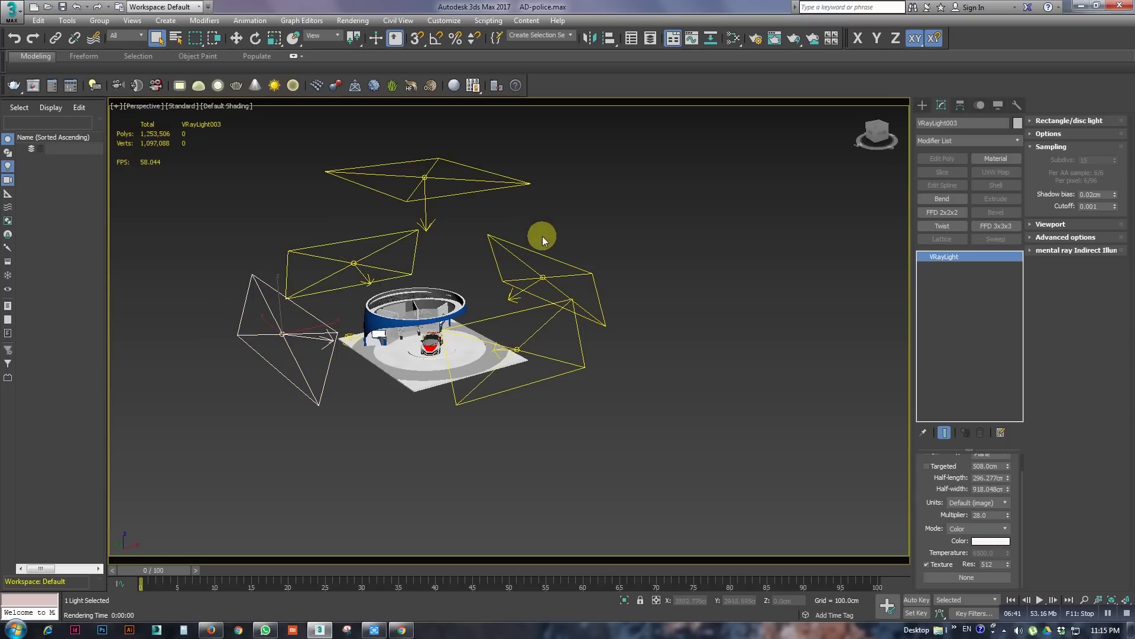
pyautogui.moveTo(542, 236); pyautogui.dragTo(736, 197)
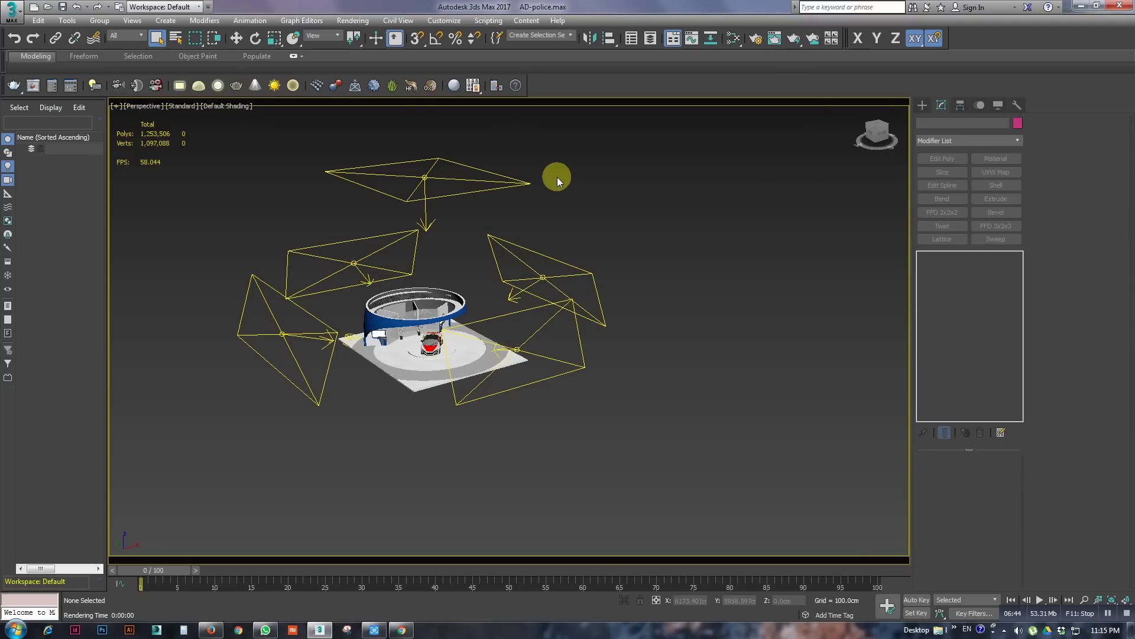
# Hide cameras and lights and view the stand through VRayPhysicalCamera002.
pyautogui.hotkey('shift', 'c')
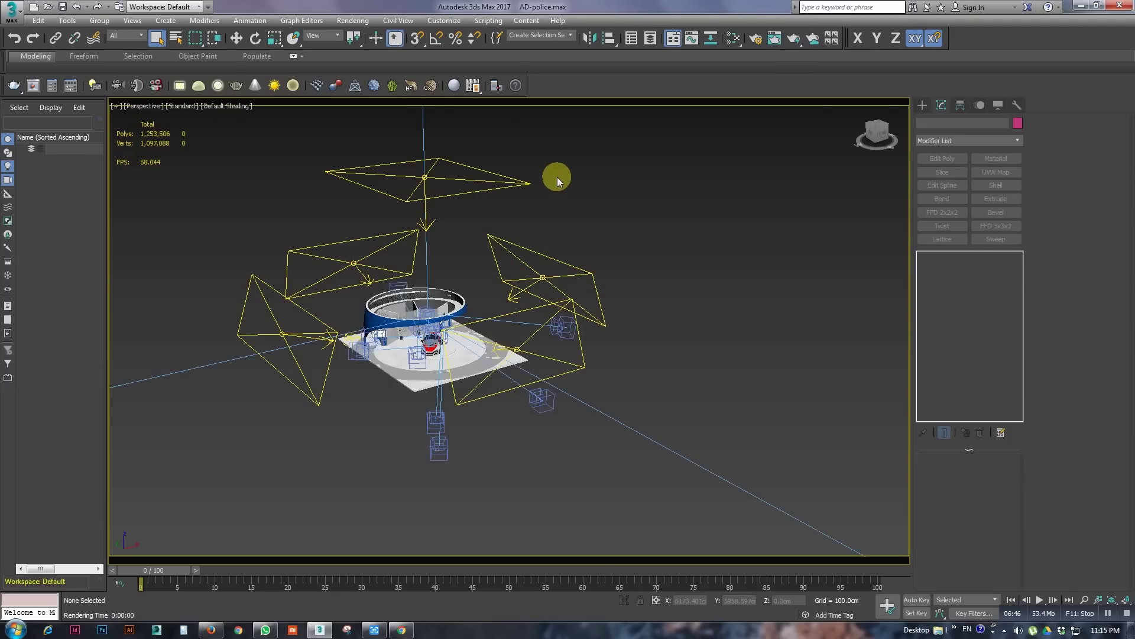
pyautogui.hotkey('shift', 'c')
pyautogui.hotkey('shift', 'l')
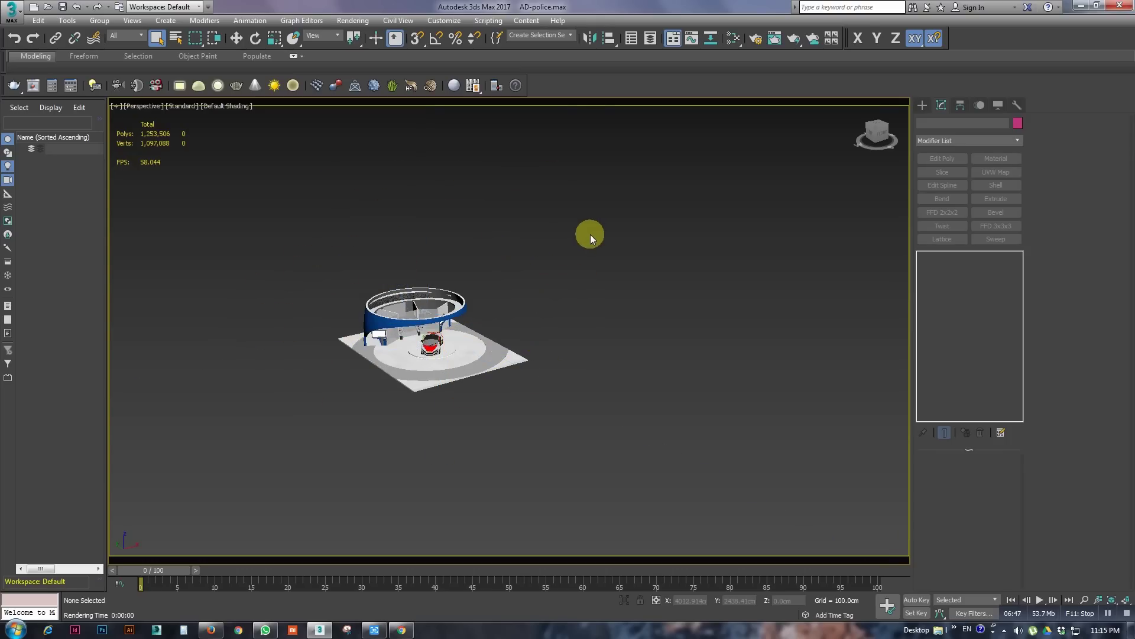
pyautogui.press('c')
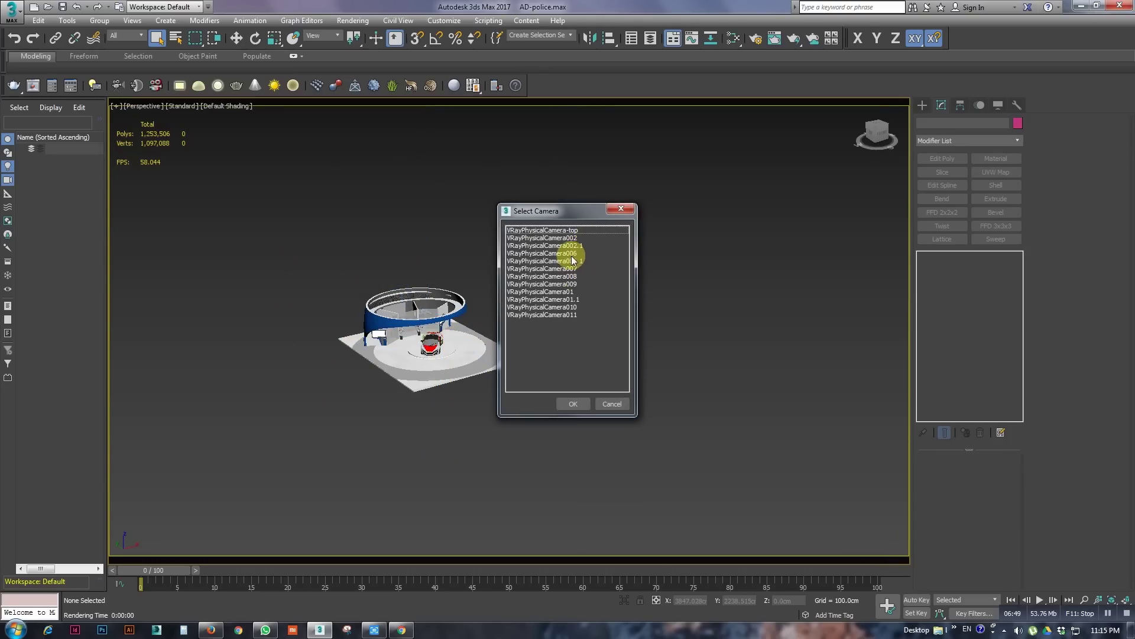
pyautogui.doubleClick(576, 238)
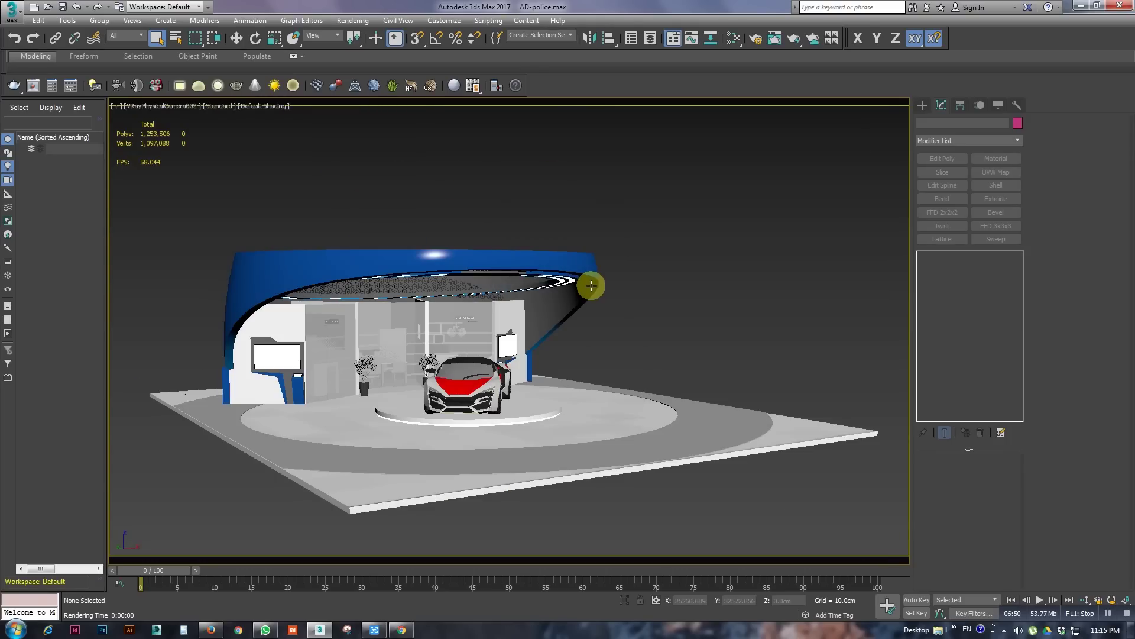
pyautogui.press('8')
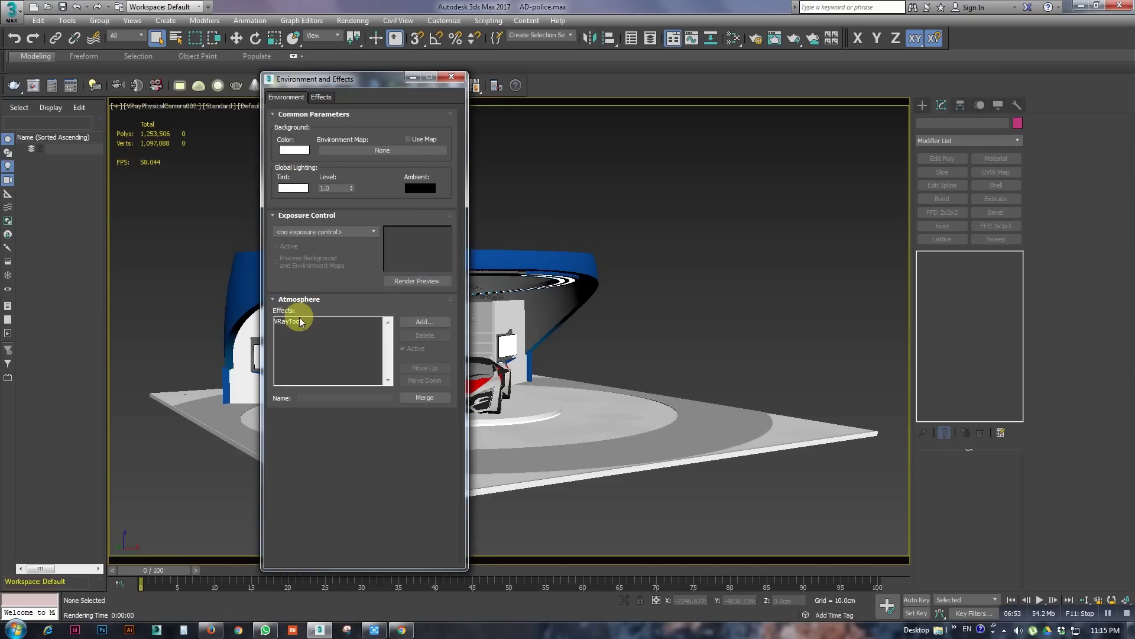
# Delete the VRayToon atmosphere effect and close Environment and Effects.
pyautogui.click(298, 322)
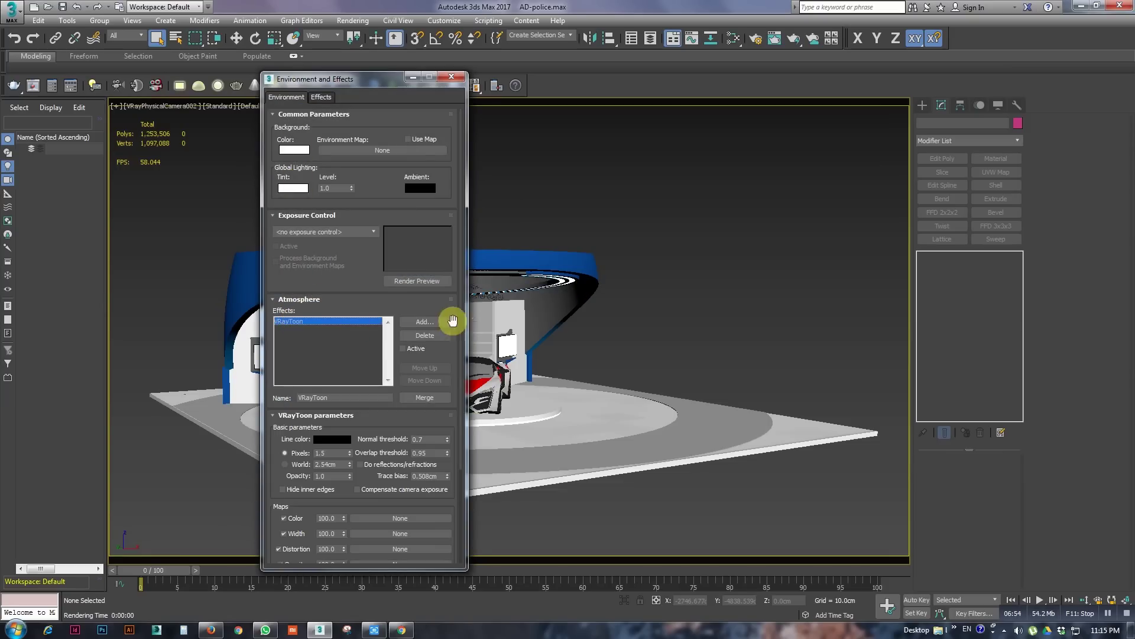
pyautogui.click(424, 334)
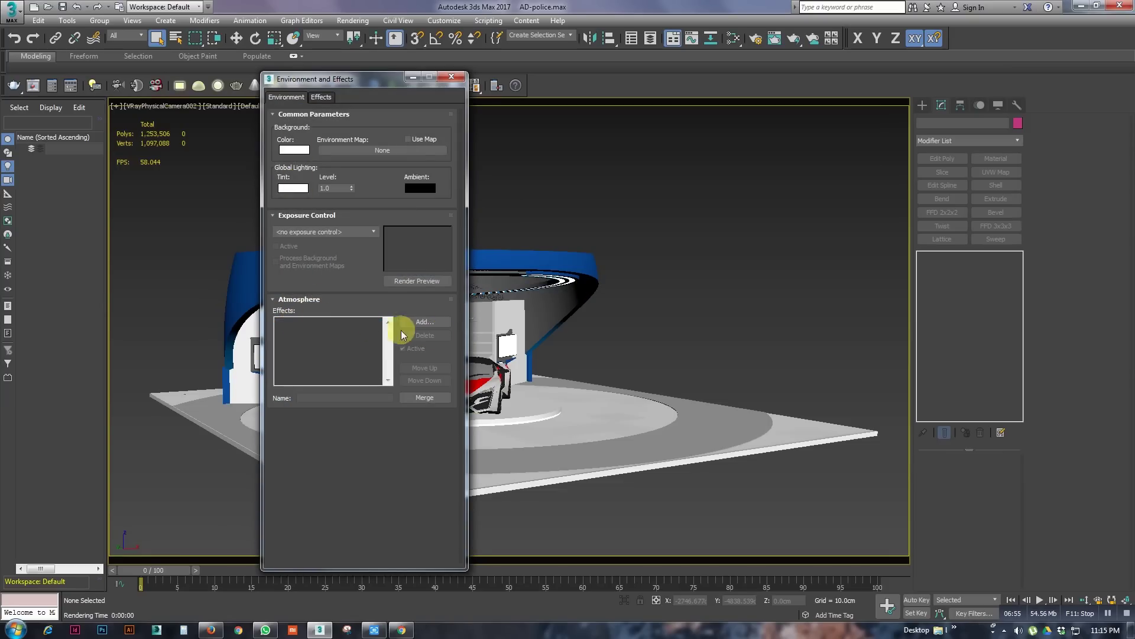
pyautogui.click(308, 300)
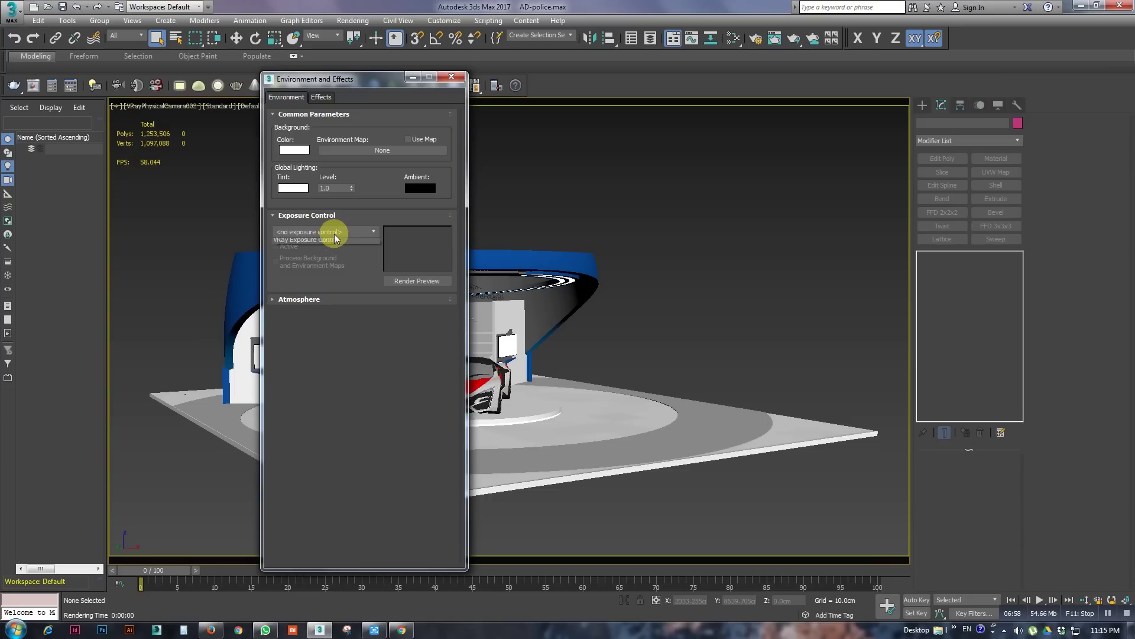
pyautogui.click(449, 76)
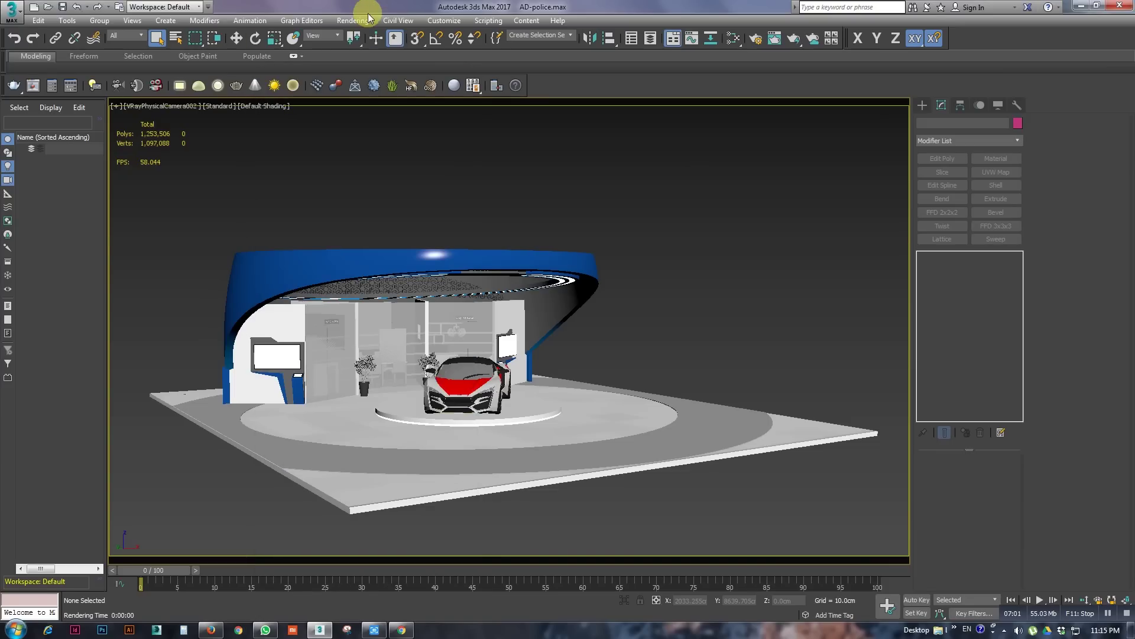
pyautogui.click(355, 20)
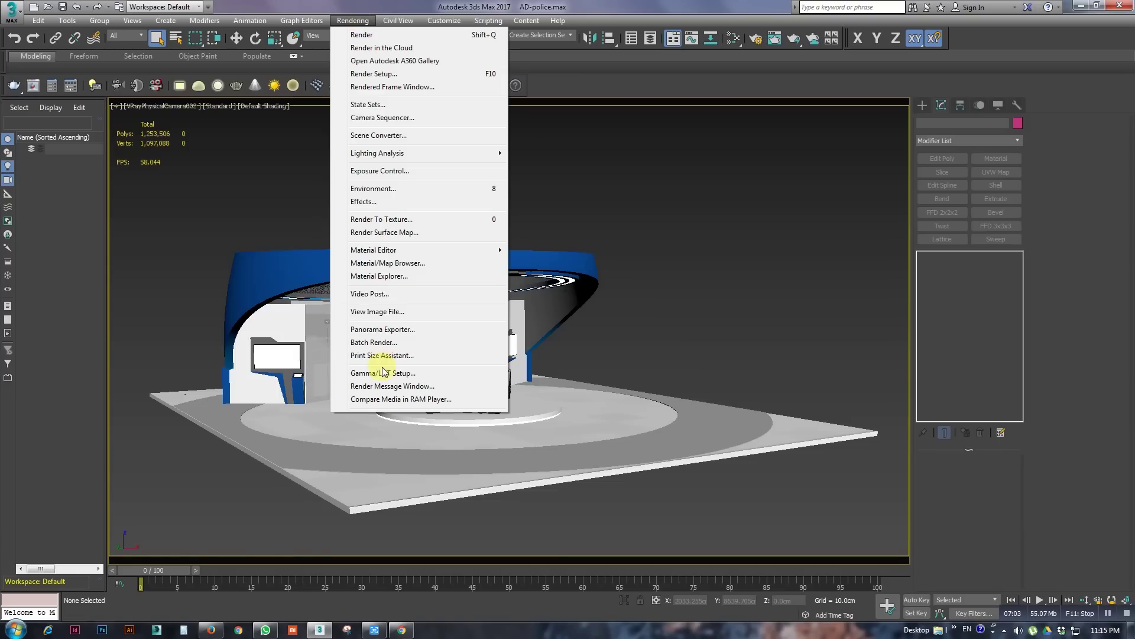
pyautogui.click(425, 373)
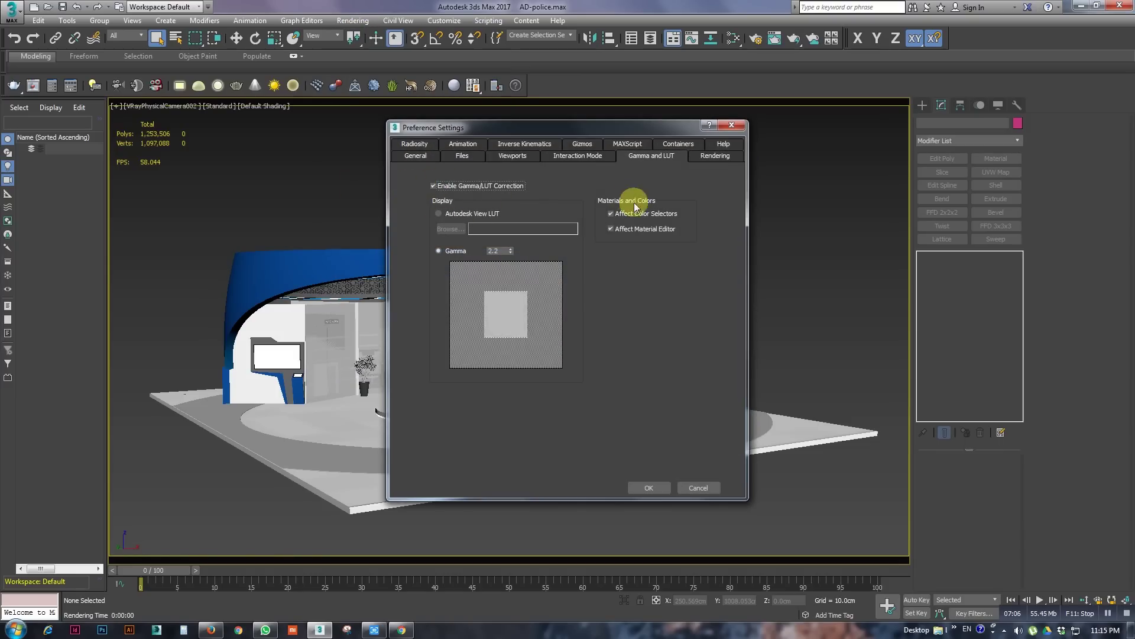
pyautogui.doubleClick(494, 249)
pyautogui.click(652, 158)
pyautogui.click(662, 492)
pyautogui.click(444, 21)
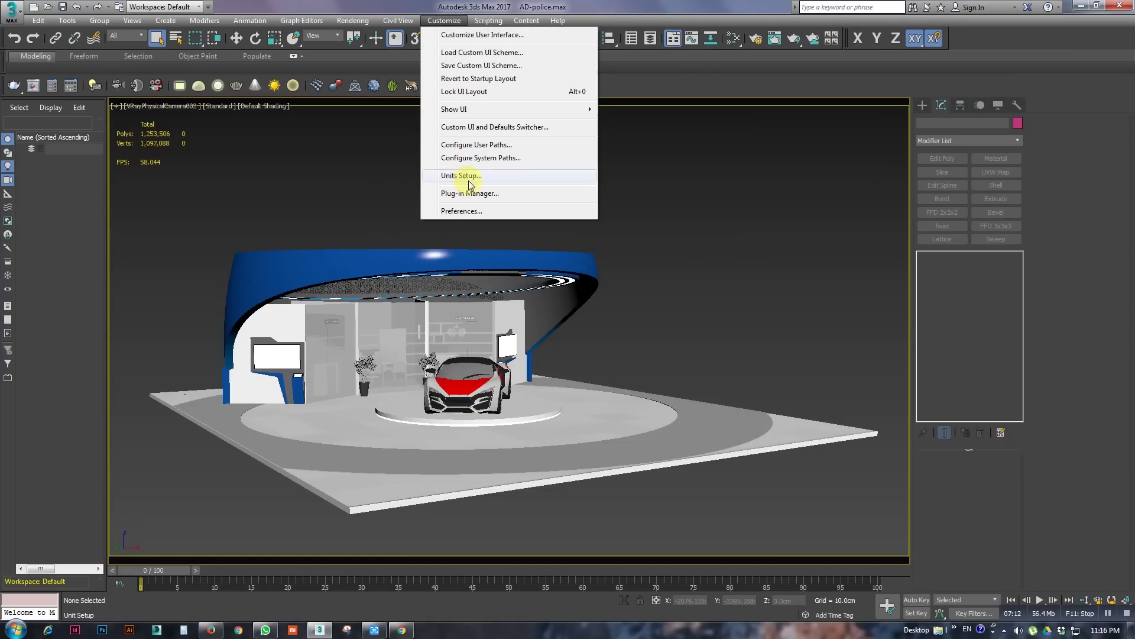
pyautogui.click(465, 212)
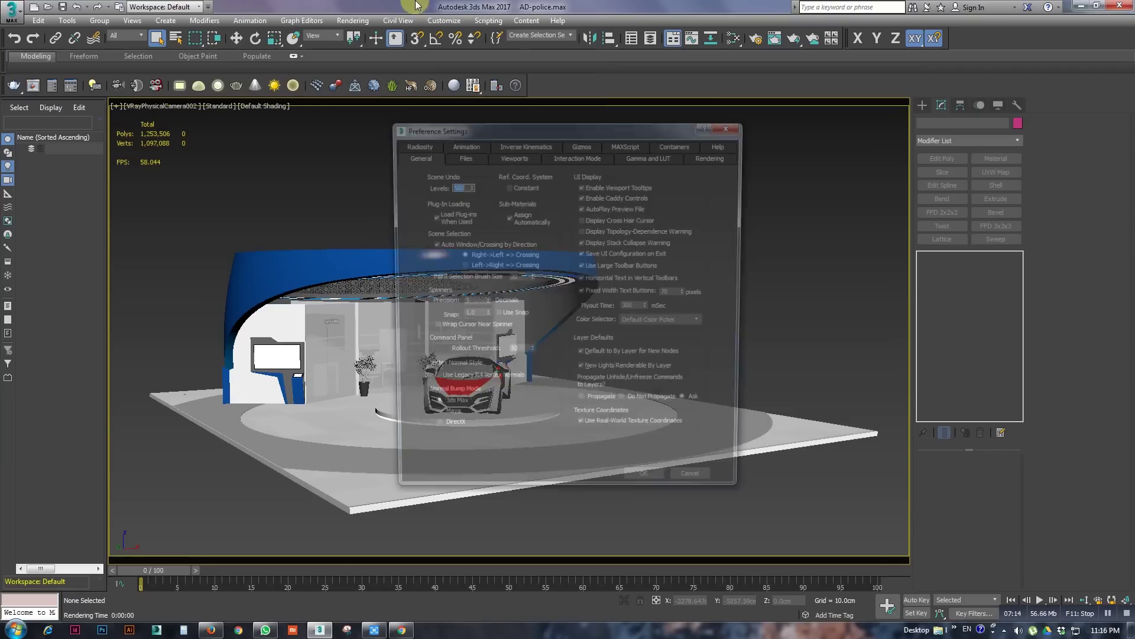
pyautogui.moveTo(589, 129); pyautogui.dragTo(519, 130)
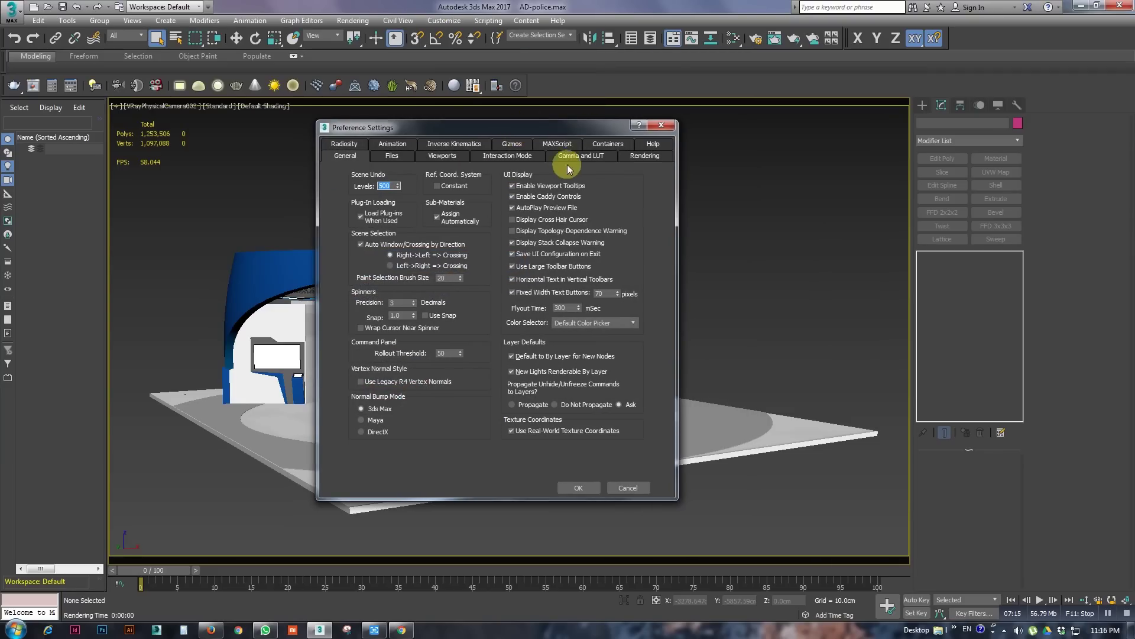
pyautogui.click(606, 157)
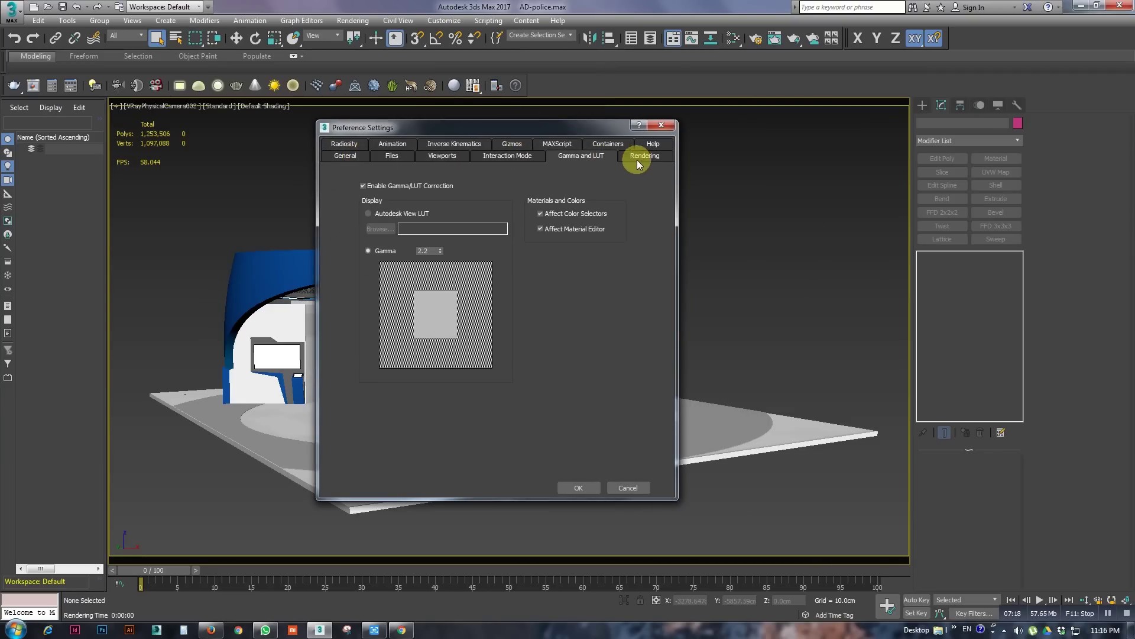
pyautogui.click(662, 126)
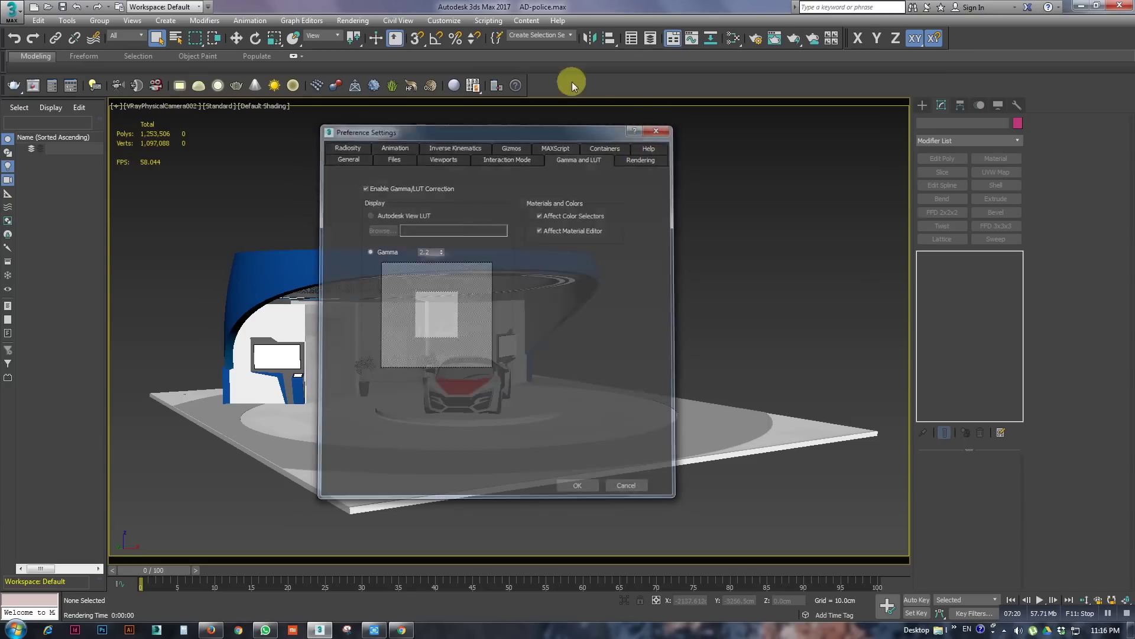
pyautogui.click(444, 21)
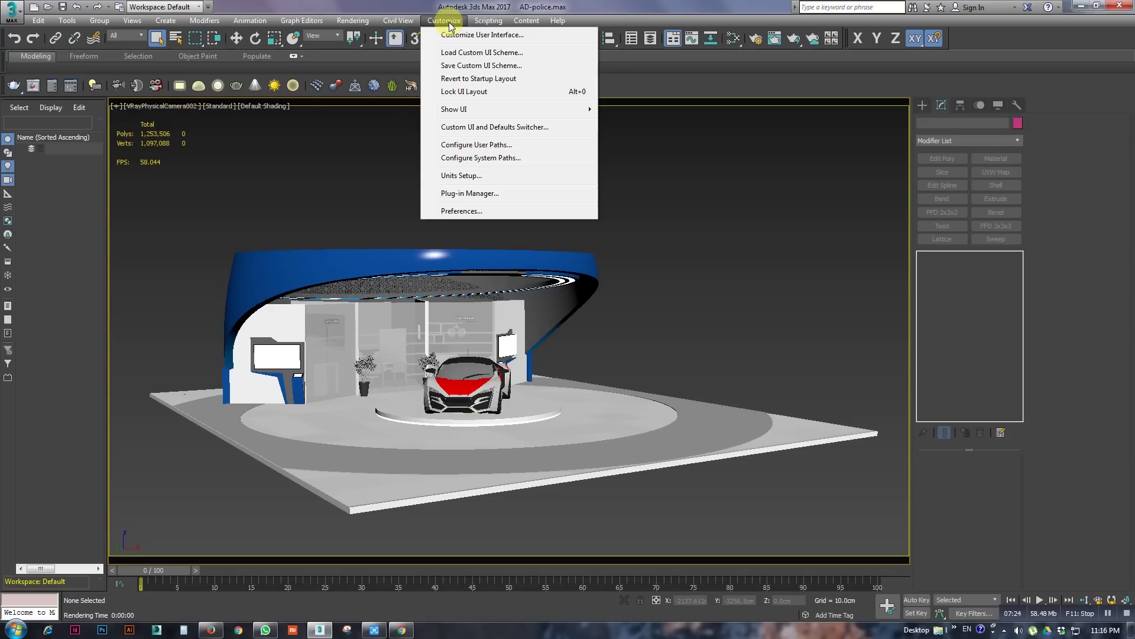
pyautogui.click(482, 23)
pyautogui.click(355, 21)
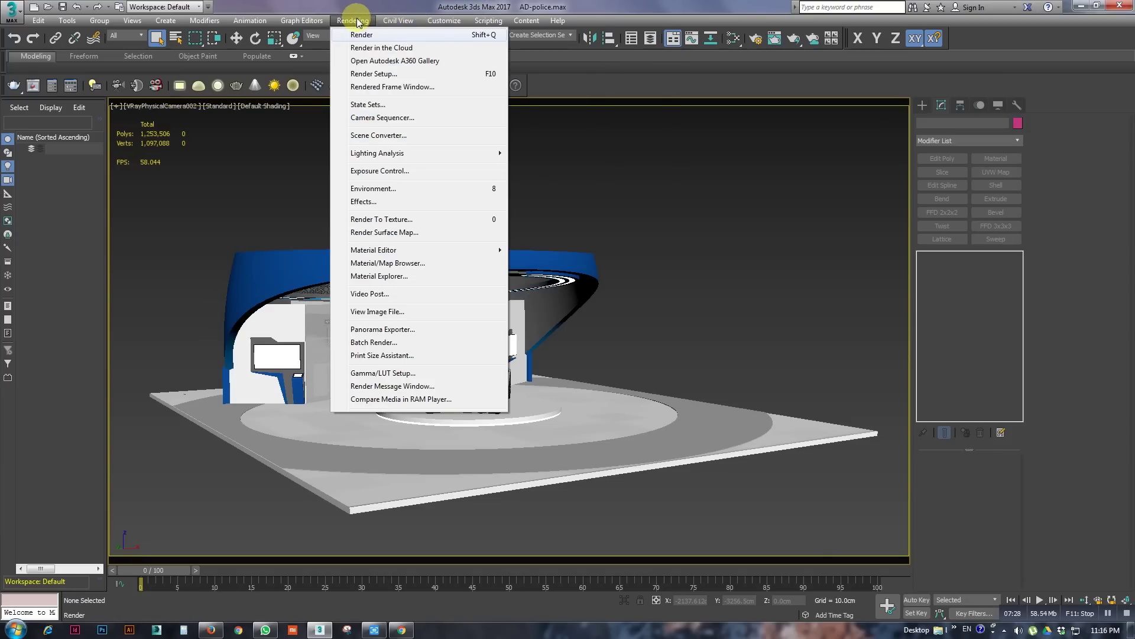
pyautogui.click(375, 189)
pyautogui.moveTo(356, 79); pyautogui.dragTo(398, 80)
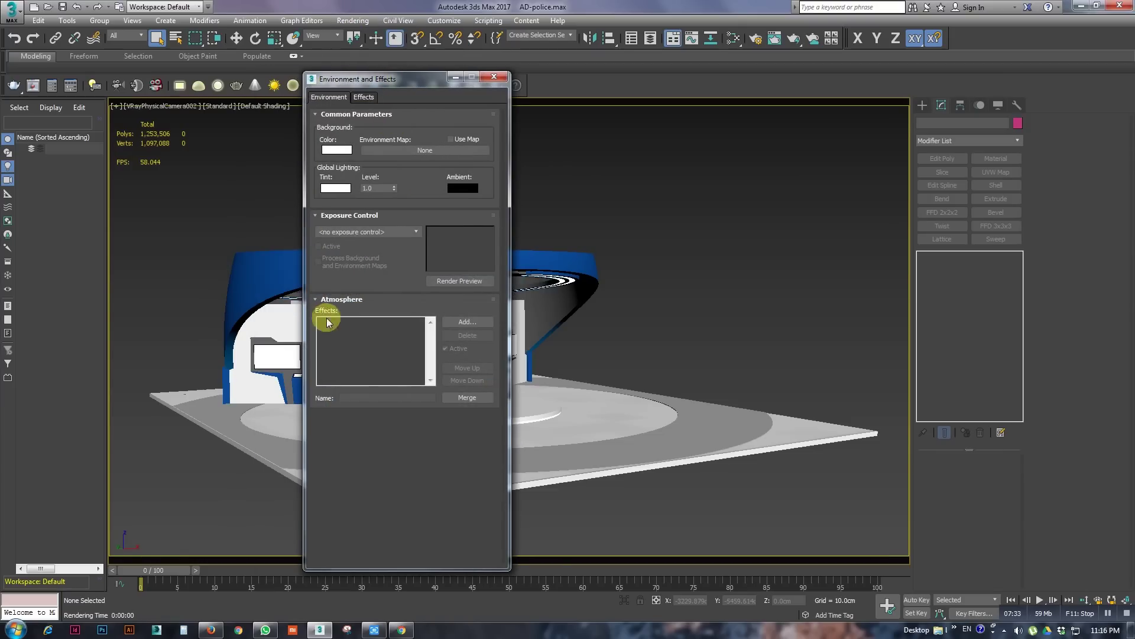
pyautogui.click(366, 231)
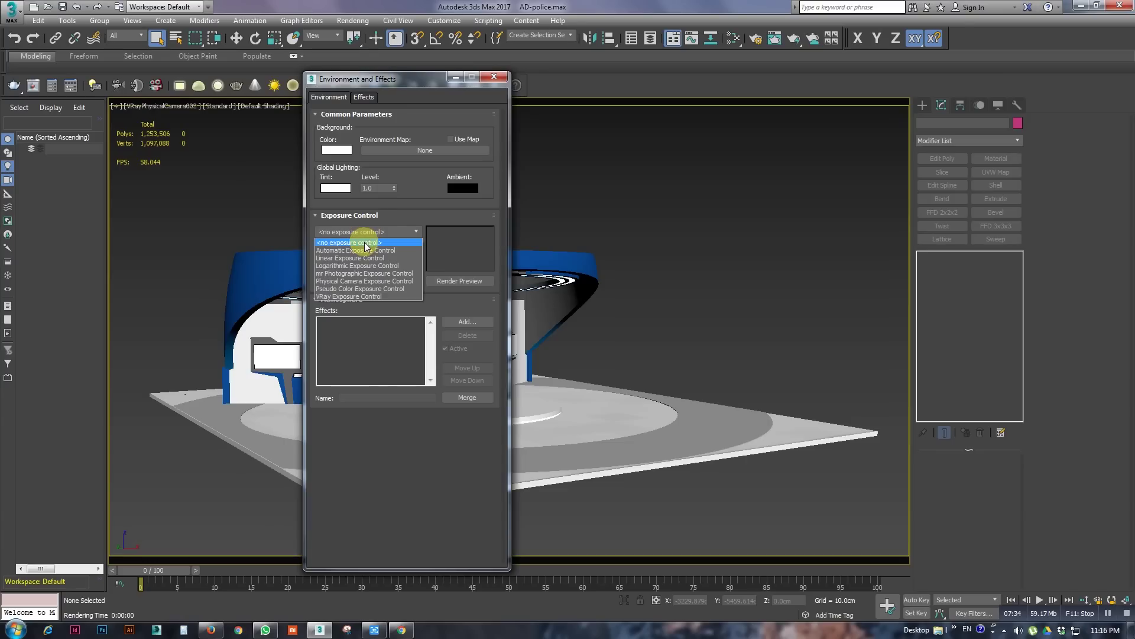
pyautogui.click(364, 243)
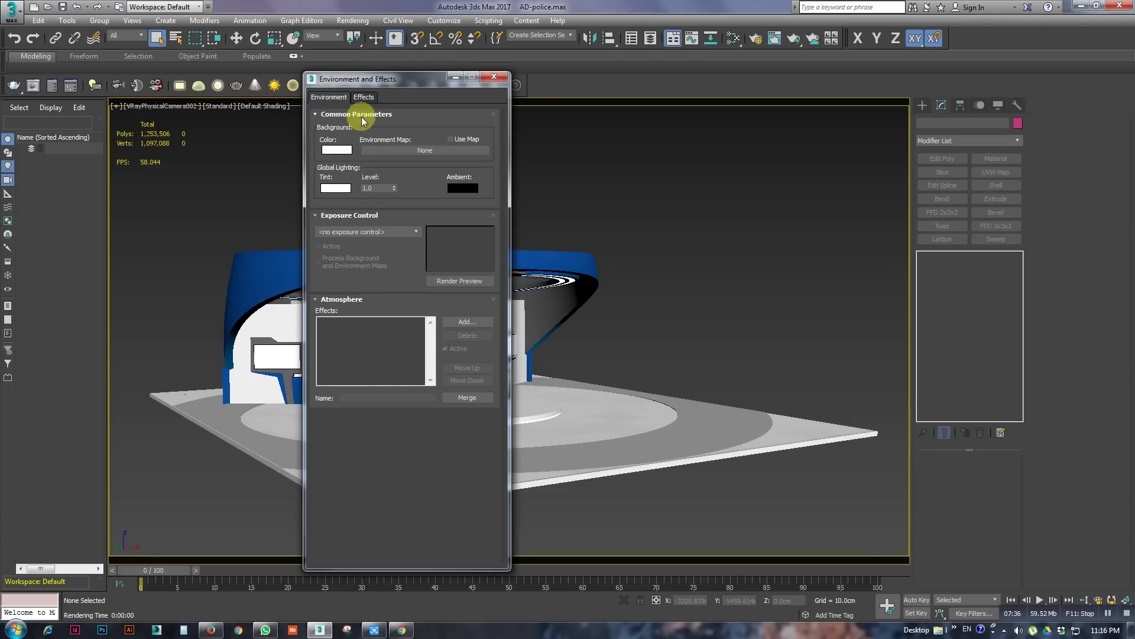
pyautogui.click(495, 79)
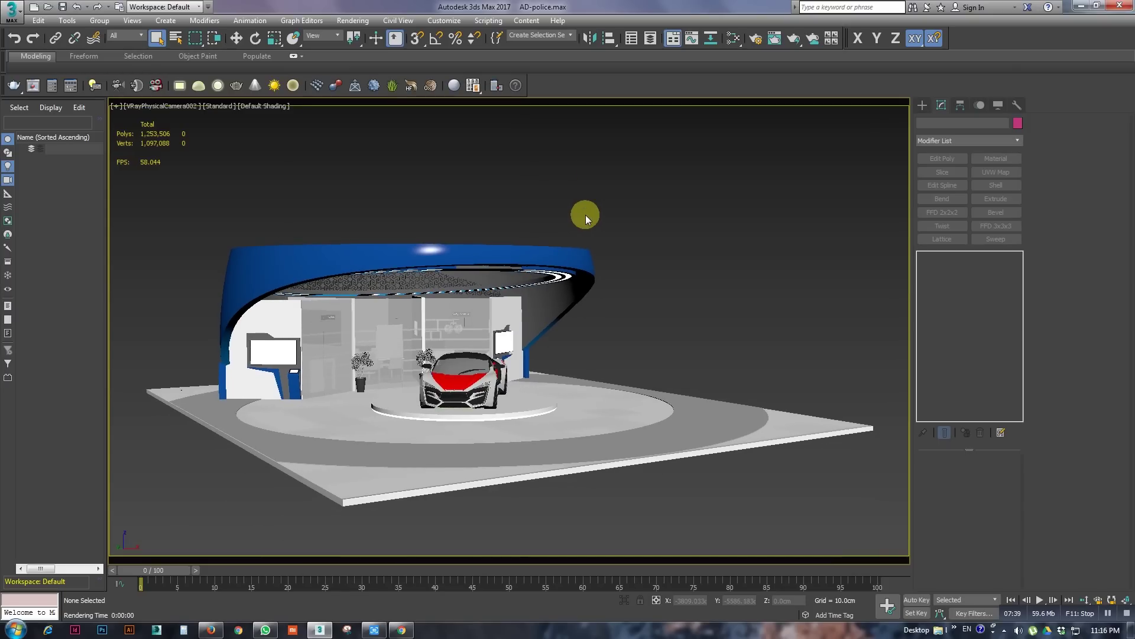
# Render the police stand camera view and inspect its VRayDenoiser channel around the booth interior.
pyautogui.hotkey('shift', 'q')
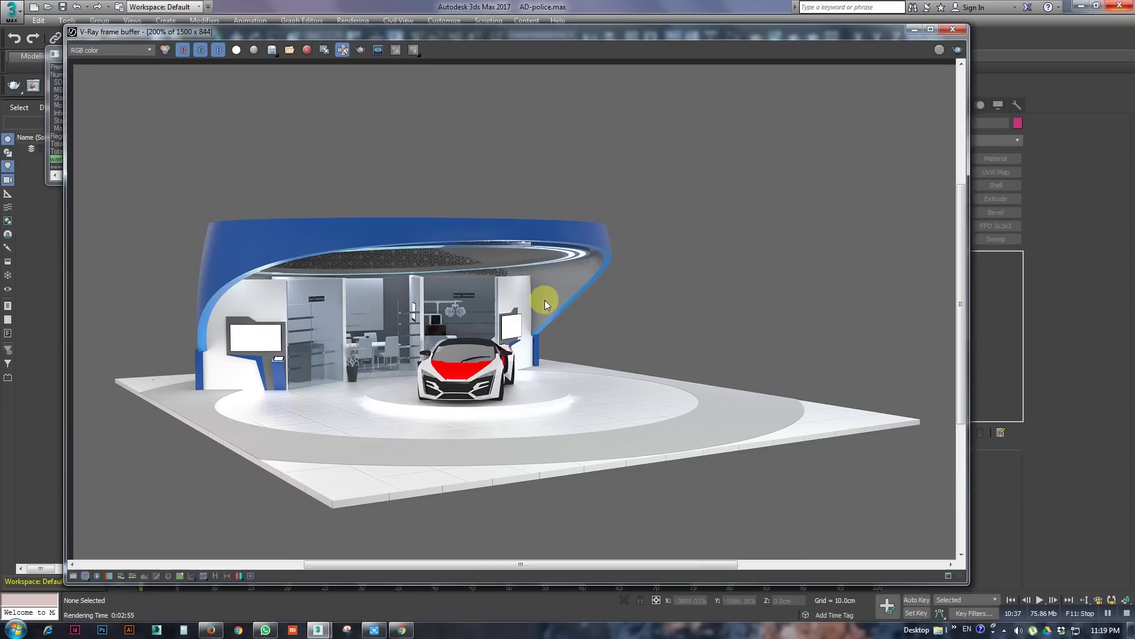
pyautogui.scroll(3, 545, 300)
pyautogui.scroll(-1, 587, 289)
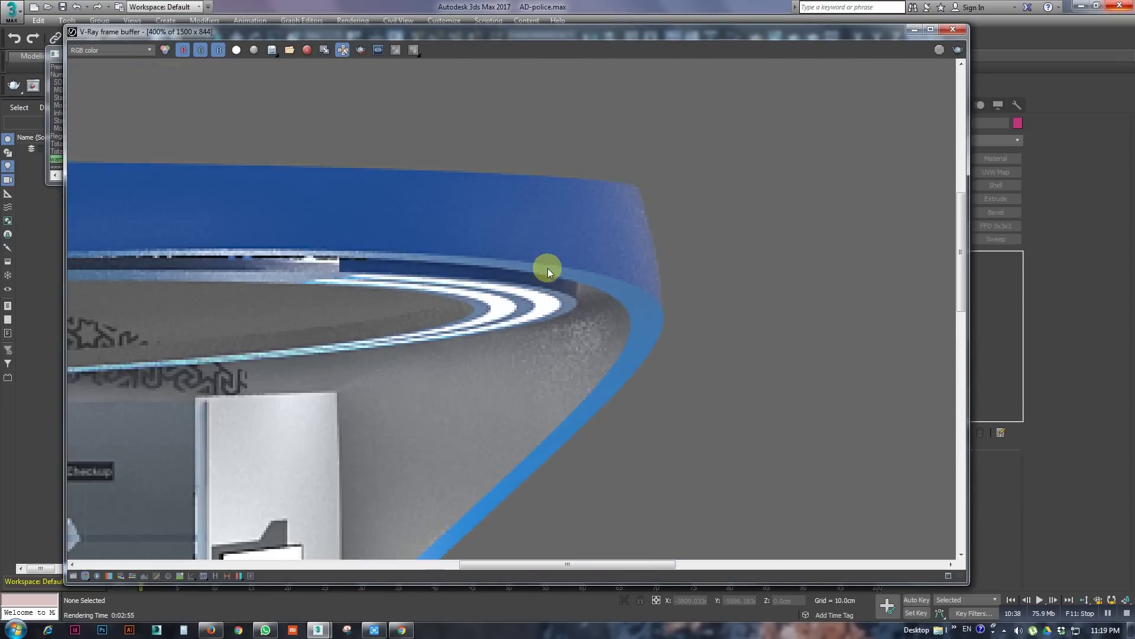
pyautogui.click(116, 50)
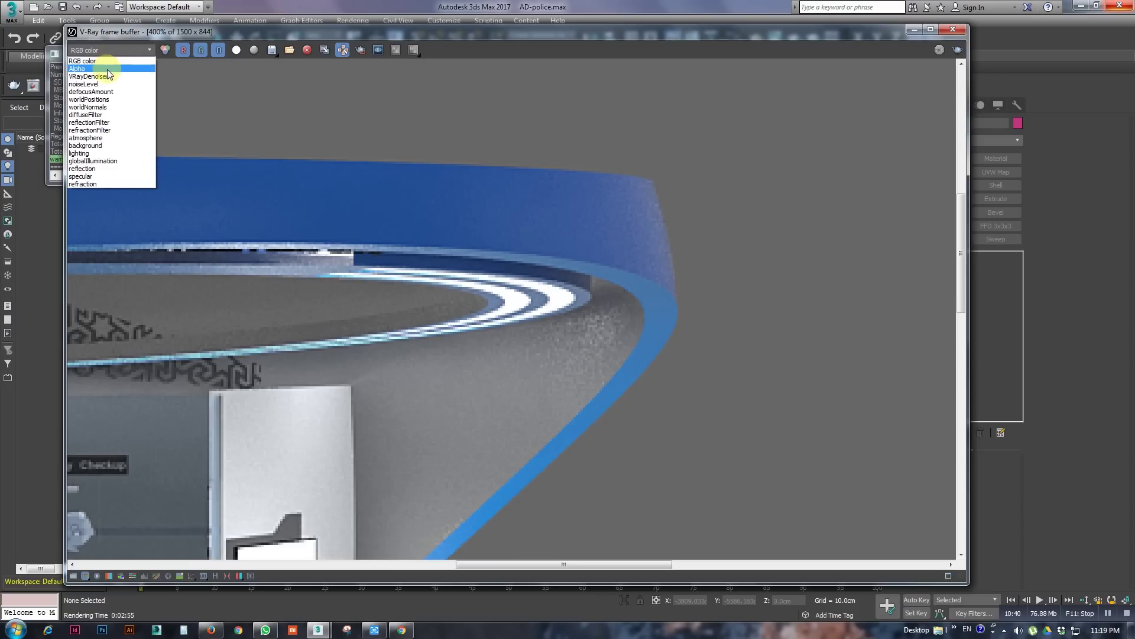
pyautogui.click(106, 73)
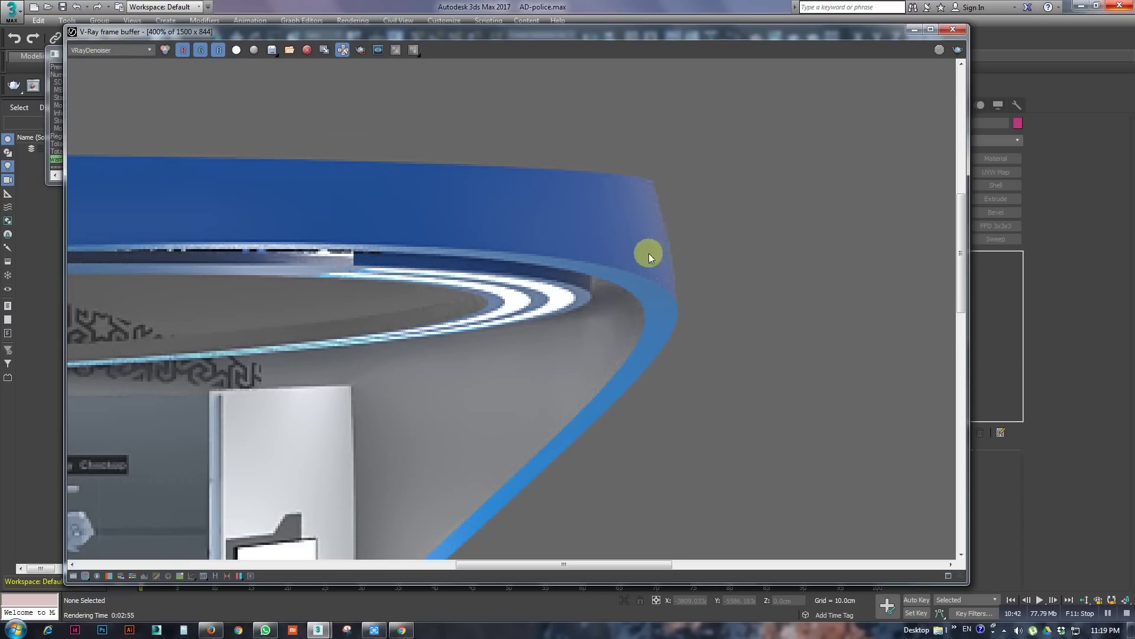
pyautogui.scroll(-1, 382, 239)
pyautogui.scroll(-3, 516, 276)
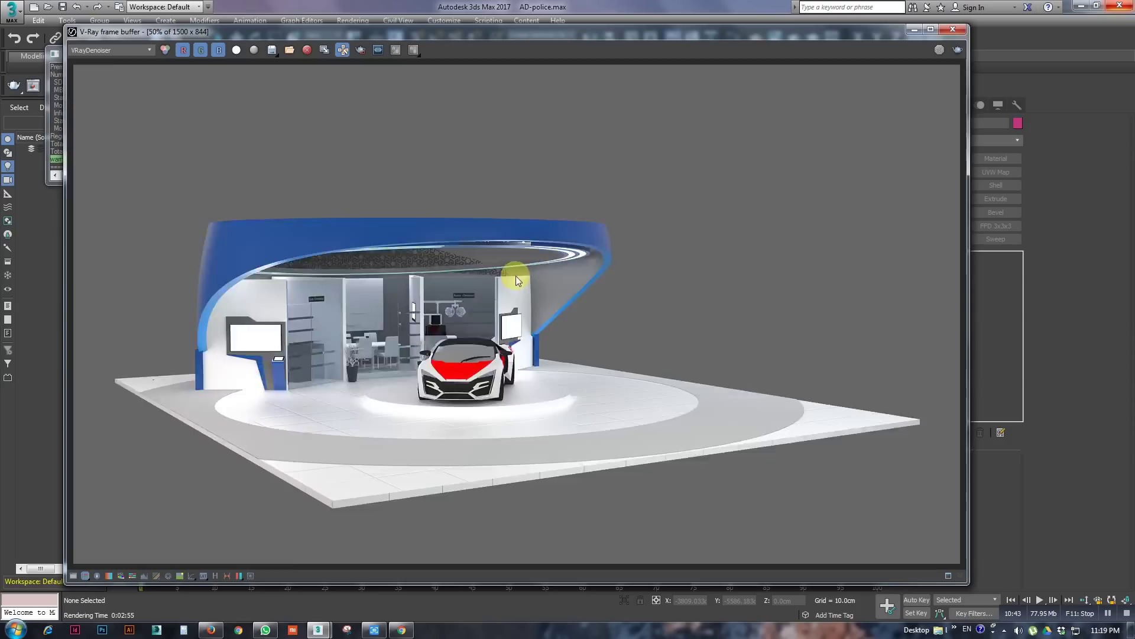
pyautogui.scroll(2, 410, 282)
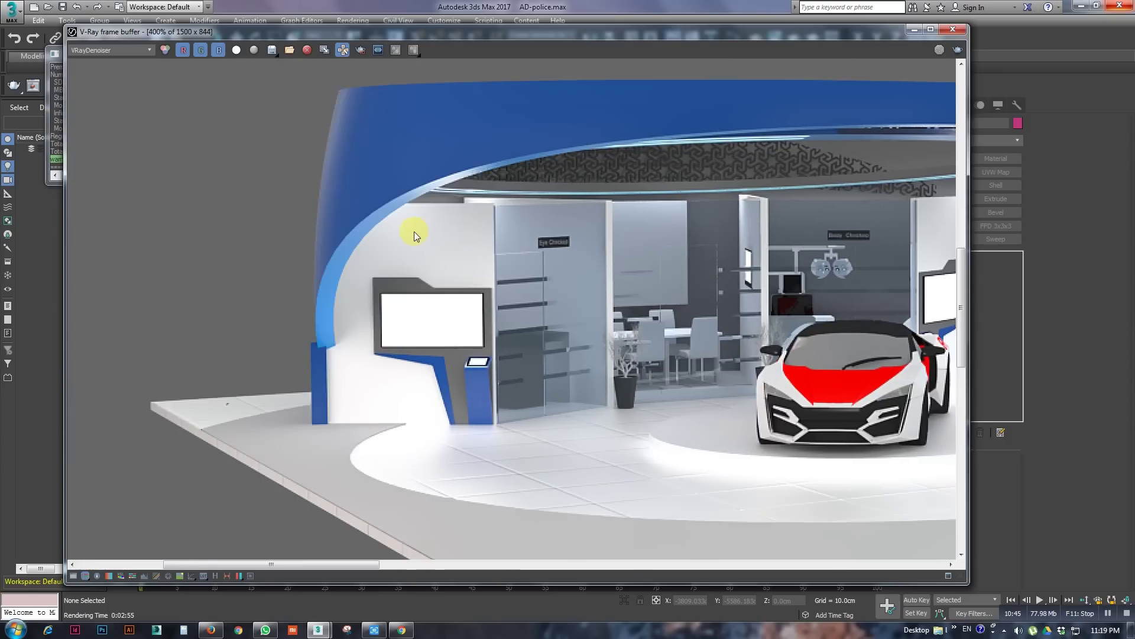
pyautogui.scroll(1, 414, 230)
pyautogui.moveTo(602, 226); pyautogui.dragTo(424, 281, button='middle')
pyautogui.scroll(1, 423, 281)
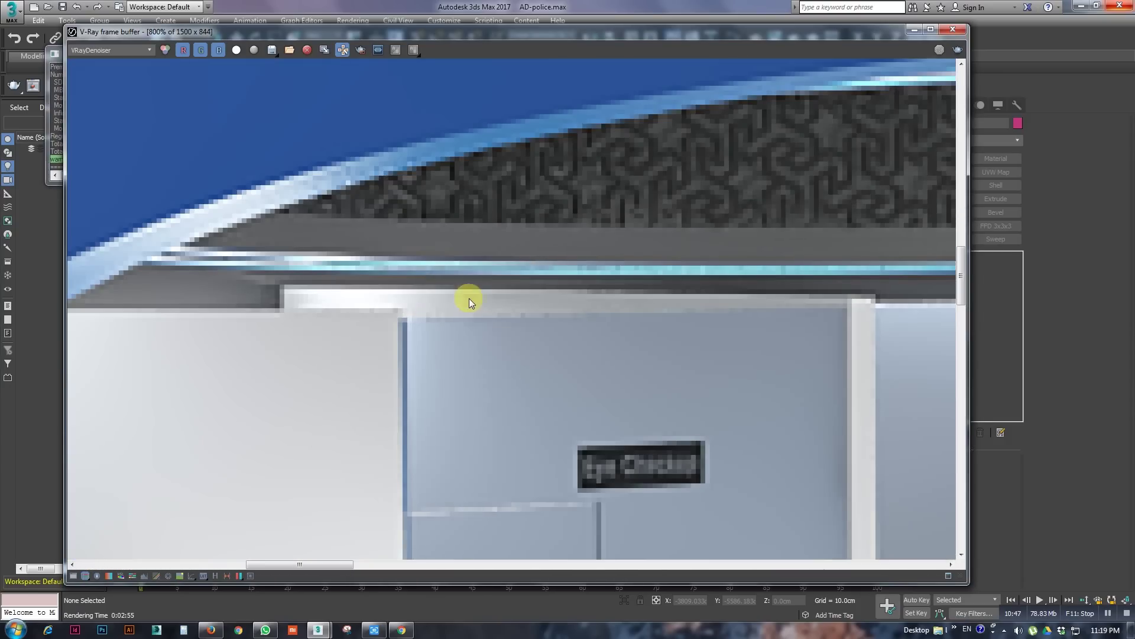
pyautogui.scroll(-1, 705, 310)
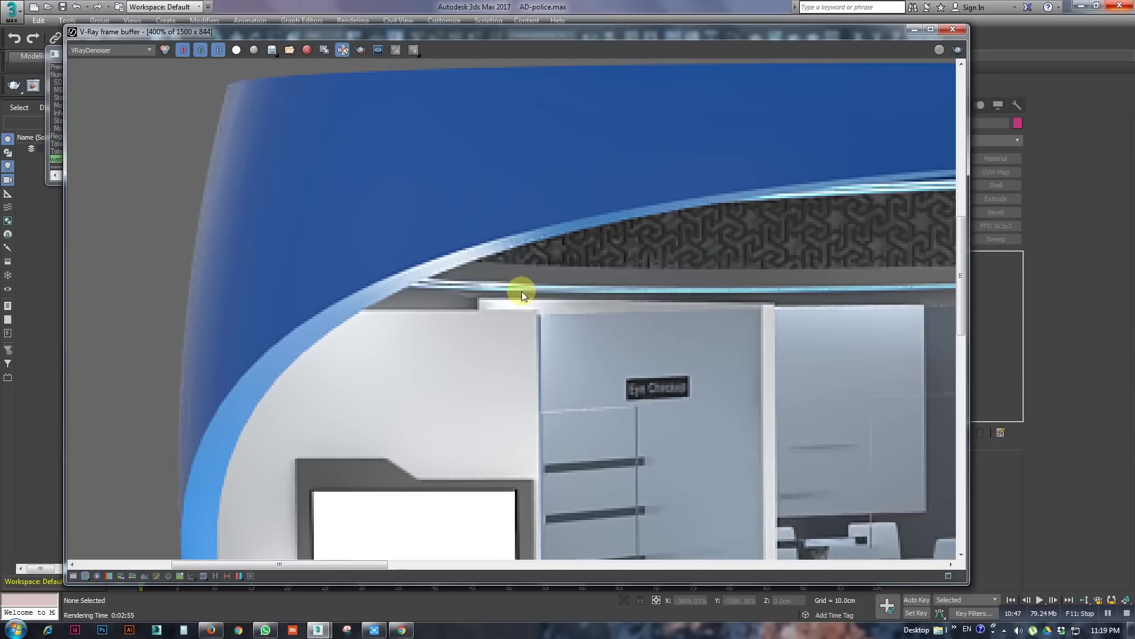
# Compare the raw RGB color channel against the VRayDenoiser result.
pyautogui.click(104, 49)
pyautogui.scroll(1, 98, 58)
pyautogui.click(99, 59)
pyautogui.click(129, 50)
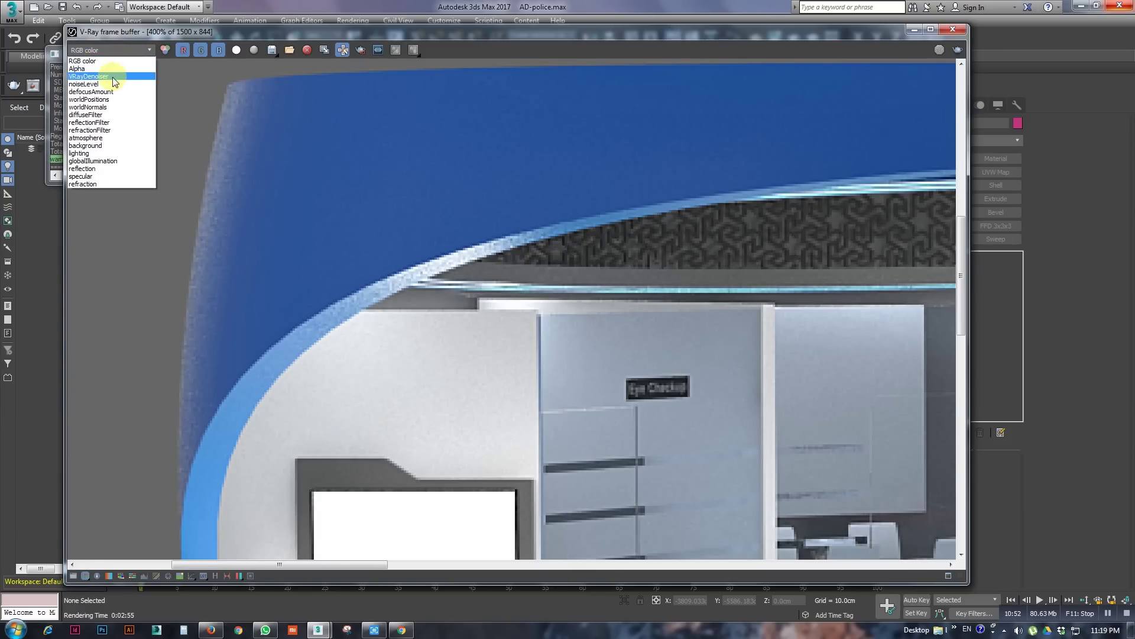
pyautogui.click(112, 77)
pyautogui.scroll(-3, 506, 288)
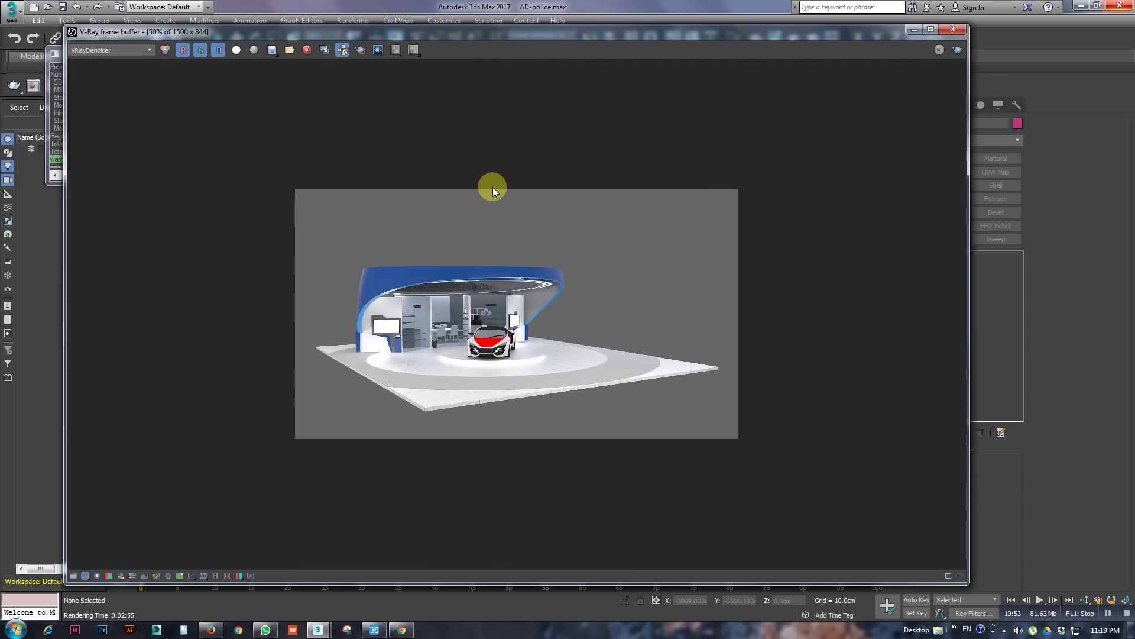
pyautogui.scroll(2, 471, 310)
pyautogui.scroll(1, 486, 364)
pyautogui.scroll(-1, 523, 287)
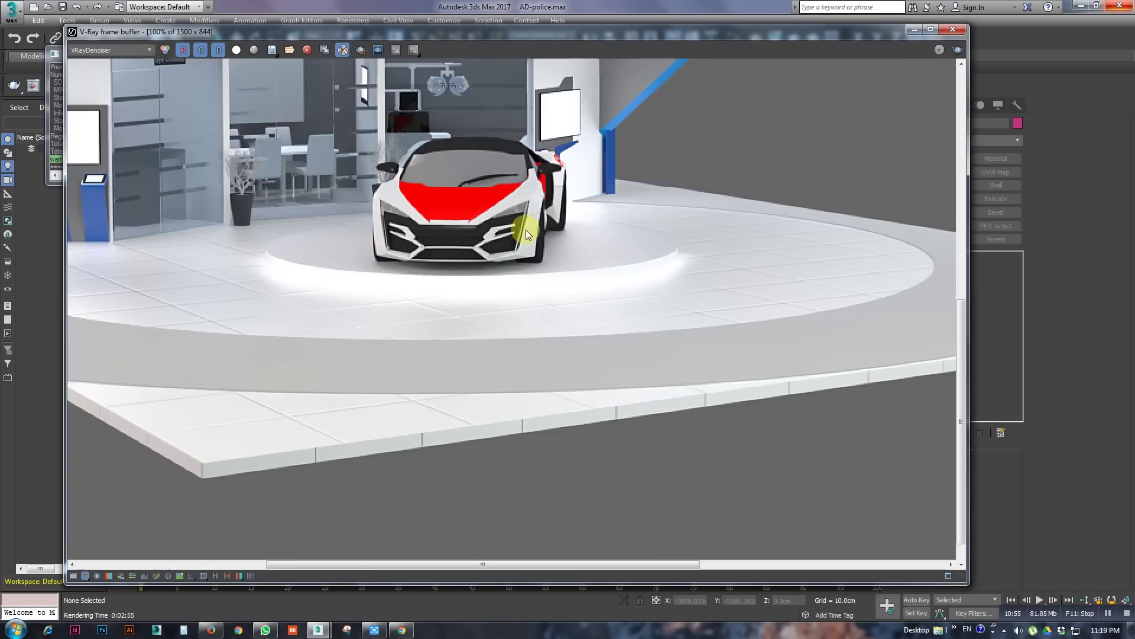
pyautogui.scroll(-1, 424, 252)
pyautogui.scroll(1, 424, 252)
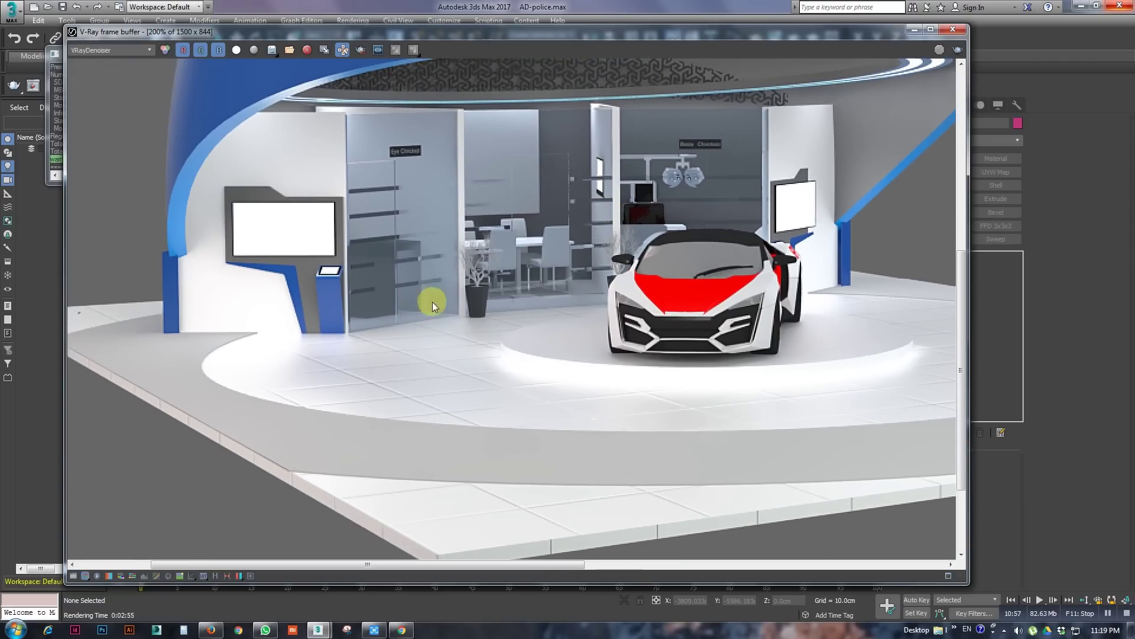
pyautogui.moveTo(677, 177); pyautogui.dragTo(497, 252, button='middle')
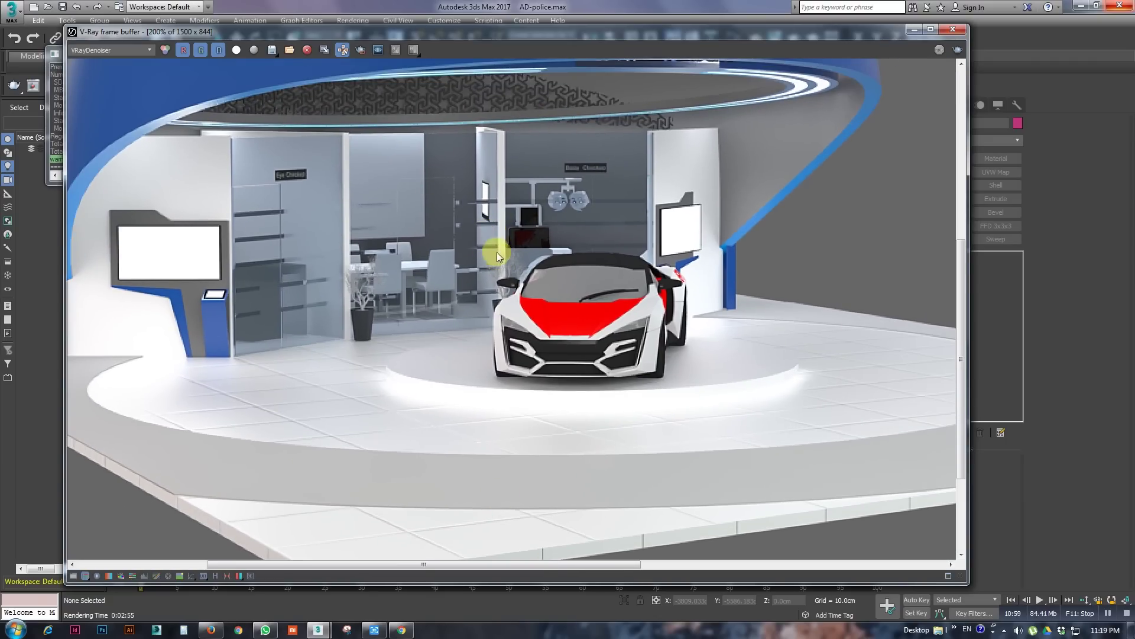
# Check the RGB color channel once more, then return to the VRayDenoiser result.
pyautogui.click(117, 48)
pyautogui.click(98, 58)
pyautogui.scroll(-1, 103, 52)
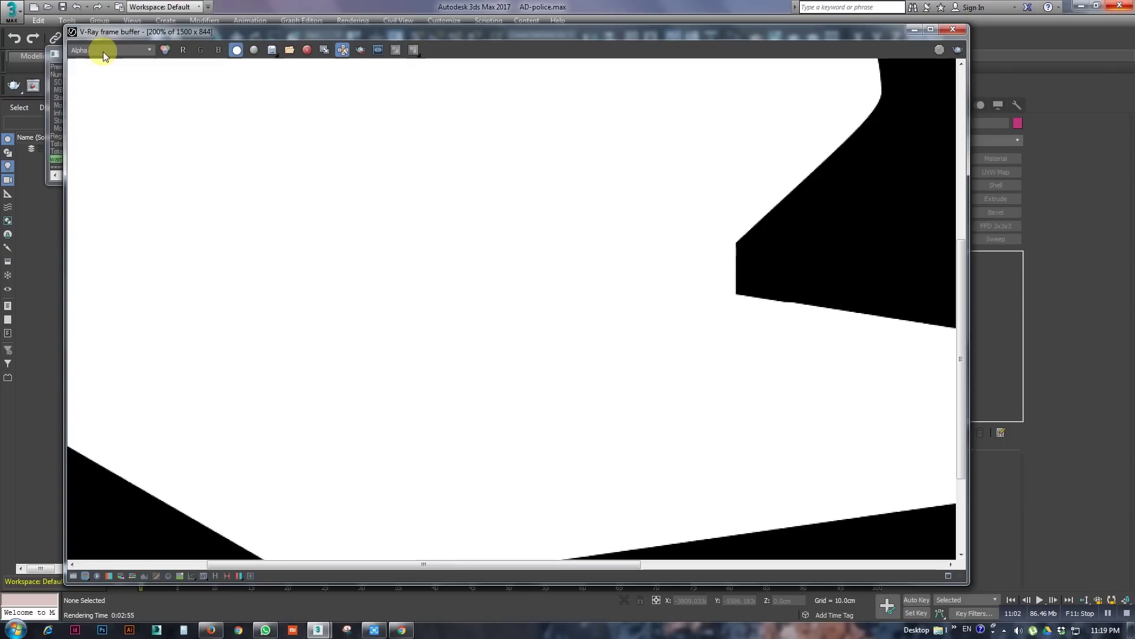
pyautogui.scroll(-2, 445, 185)
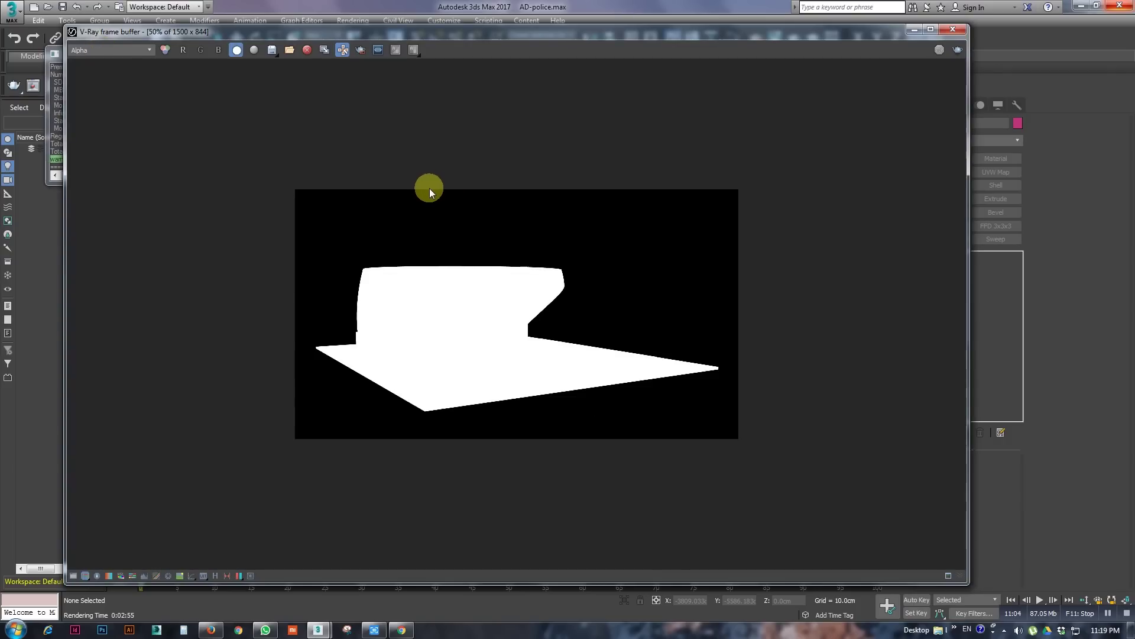
pyautogui.scroll(1, 427, 187)
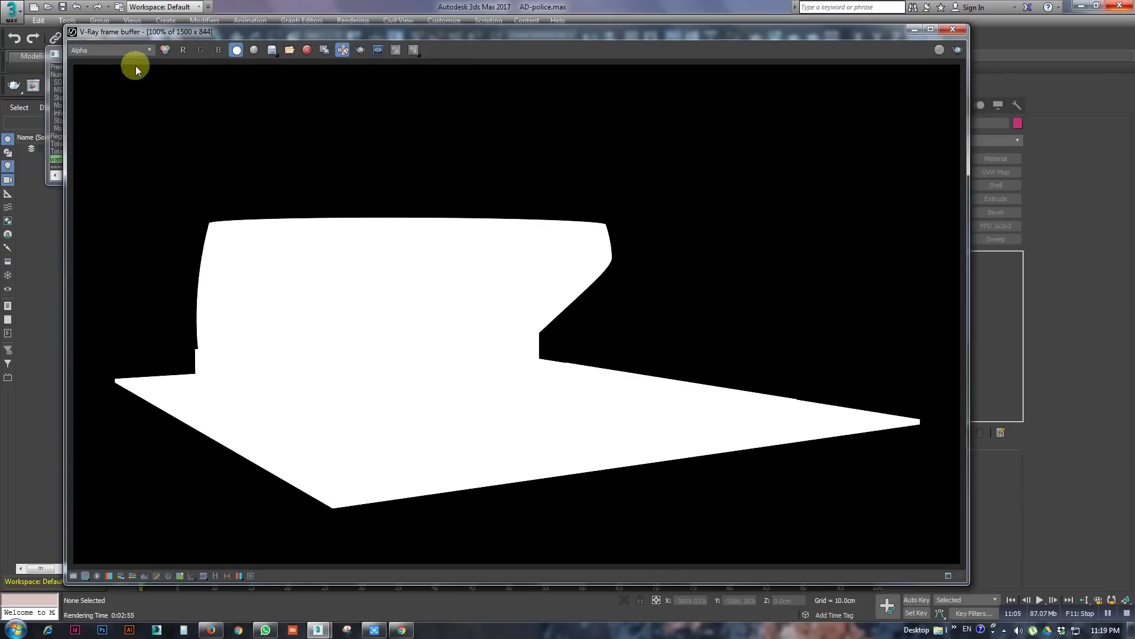
pyautogui.click(134, 50)
pyautogui.click(111, 76)
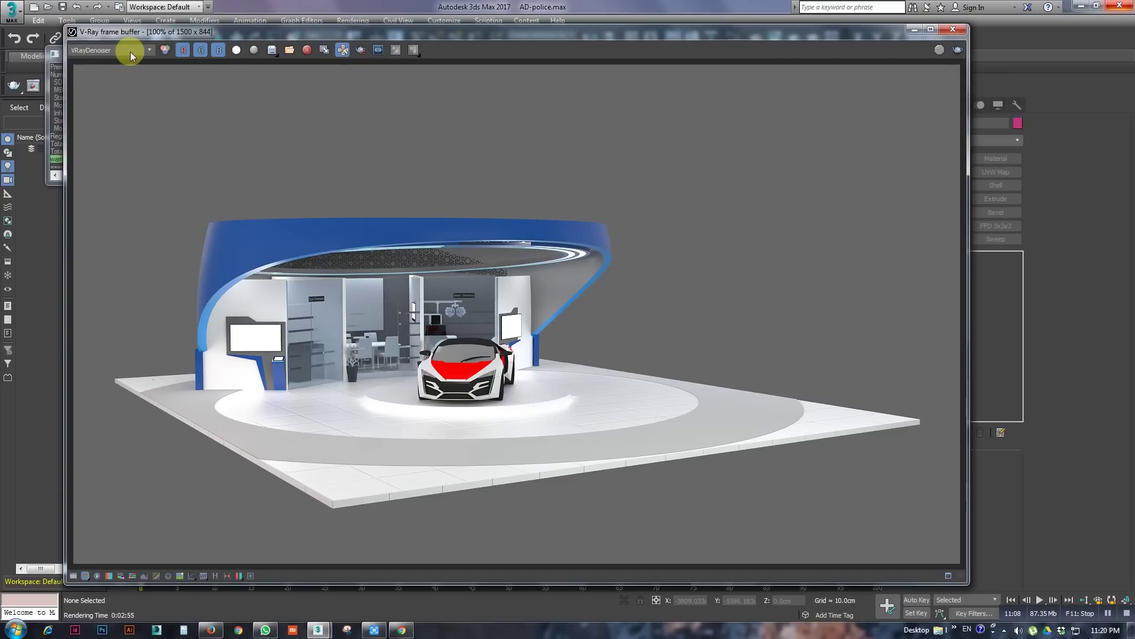
# Leave the frame buffer showing the full-colour RGB color channel.
pyautogui.scroll(-1, 130, 51)
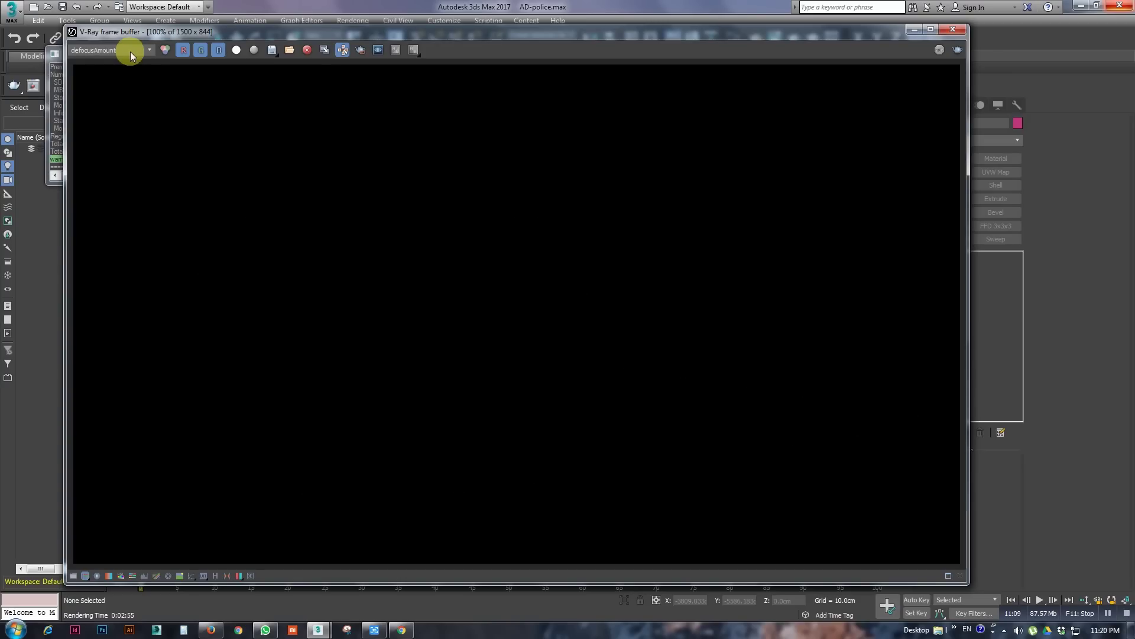
pyautogui.scroll(-1, 130, 51)
pyautogui.scroll(-1, 130, 52)
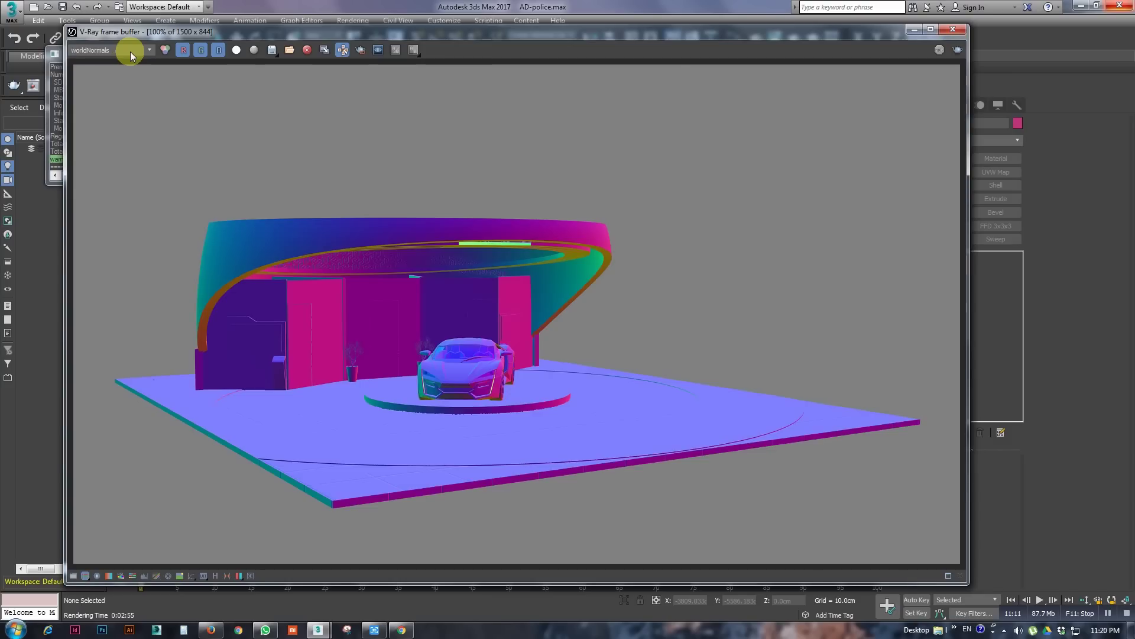
pyautogui.scroll(-1, 130, 51)
pyautogui.scroll(-1, 130, 51)
pyautogui.scroll(-1, 130, 51)
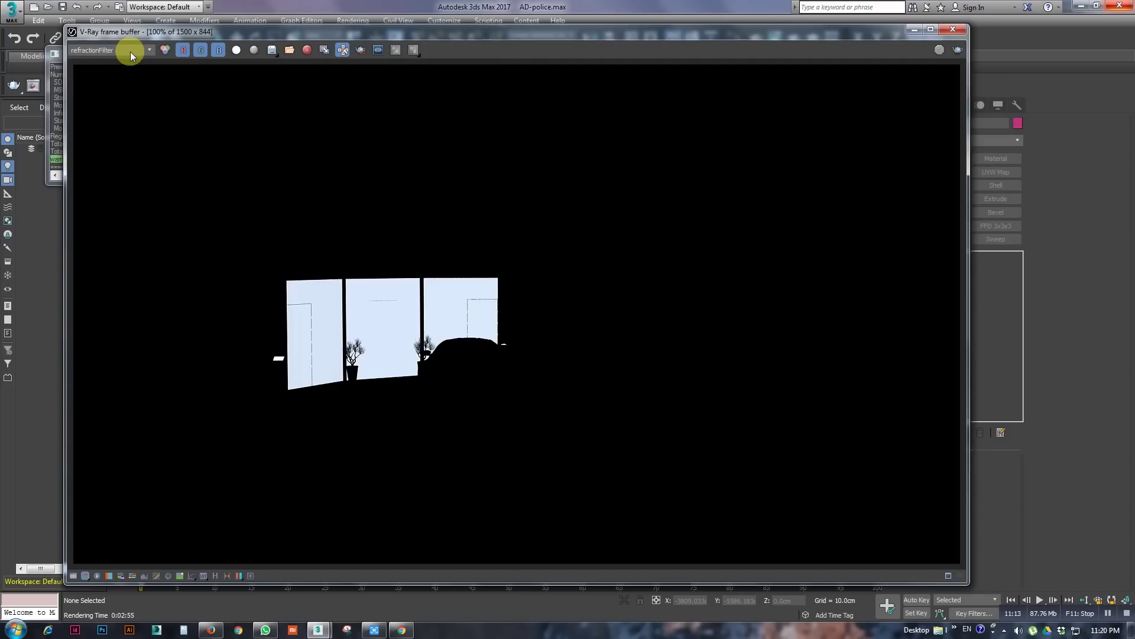
pyautogui.scroll(-1, 130, 52)
pyautogui.click(130, 51)
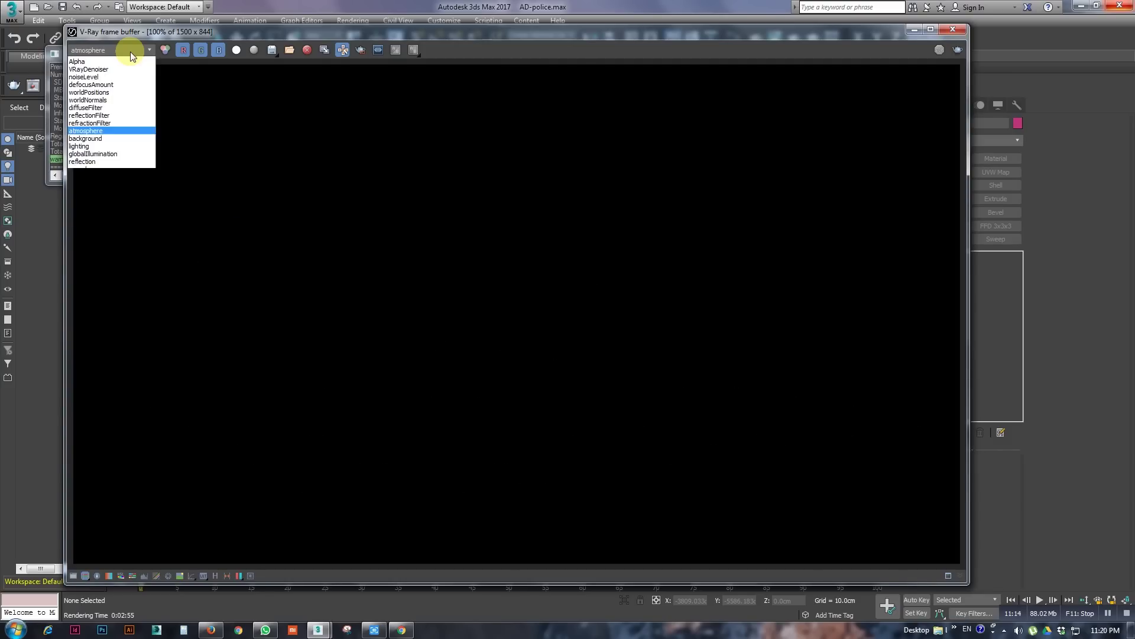
pyautogui.click(118, 61)
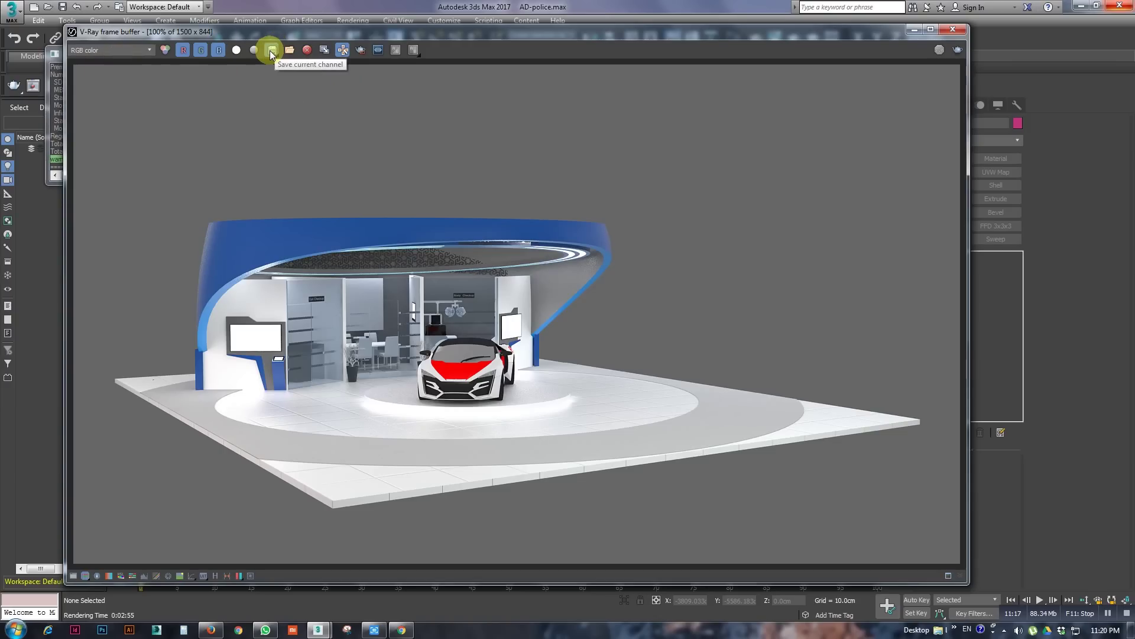
# Save the current RGB color channel to the Desktop as PNG file 'RGB'.
pyautogui.moveTo(272, 55); pyautogui.dragTo(269, 67)
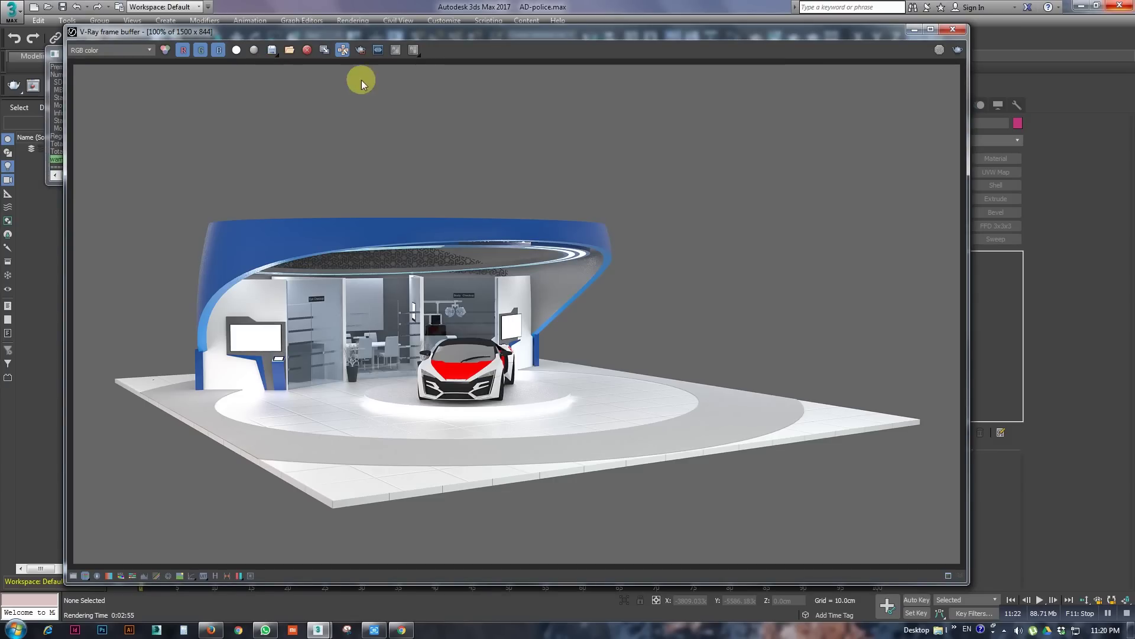
pyautogui.click(275, 52)
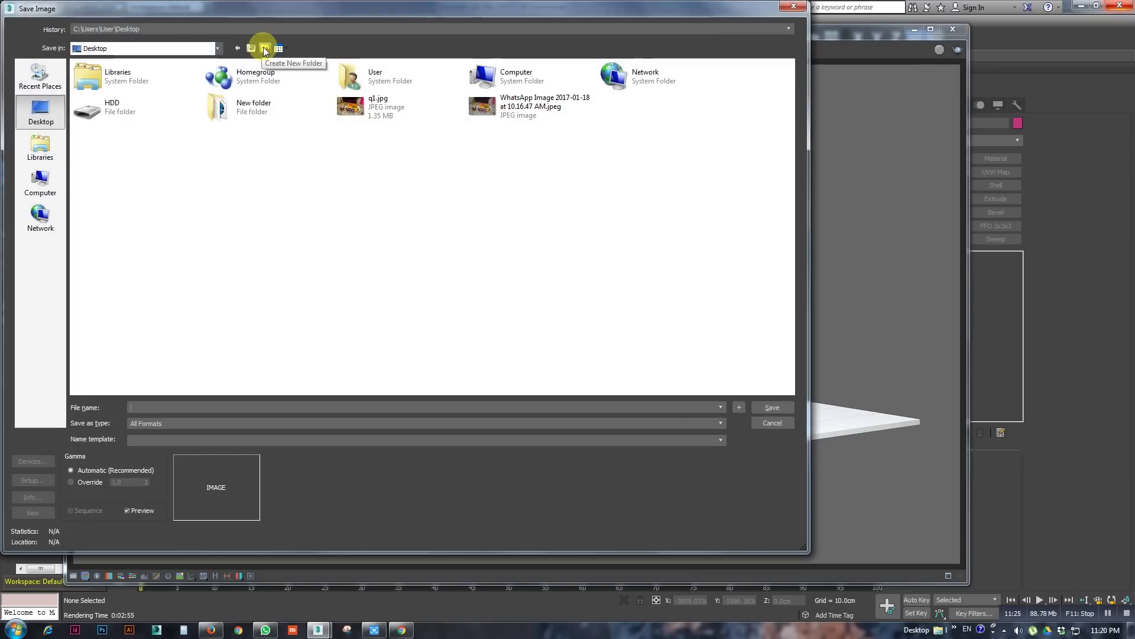
pyautogui.click(168, 405)
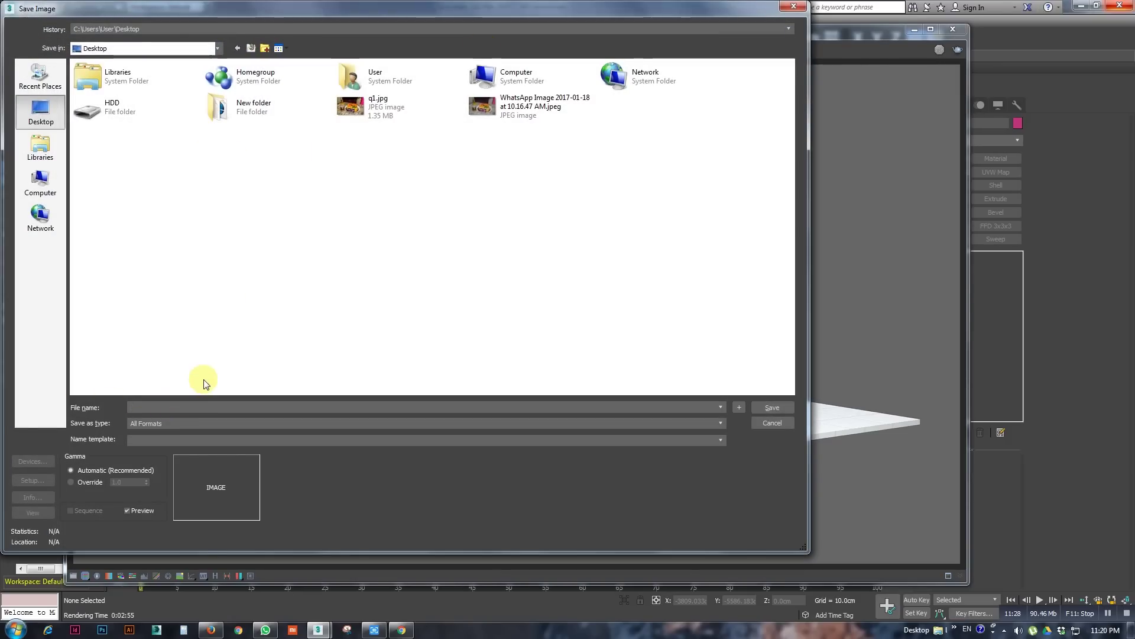
pyautogui.write('RGB')
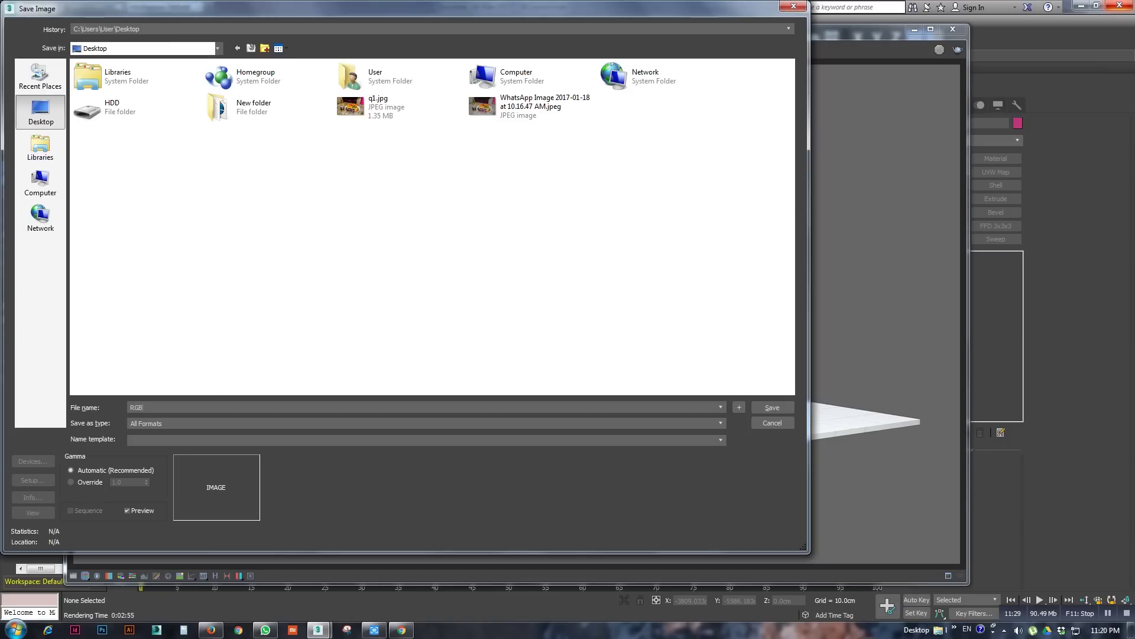
pyautogui.click(177, 423)
pyautogui.click(204, 381)
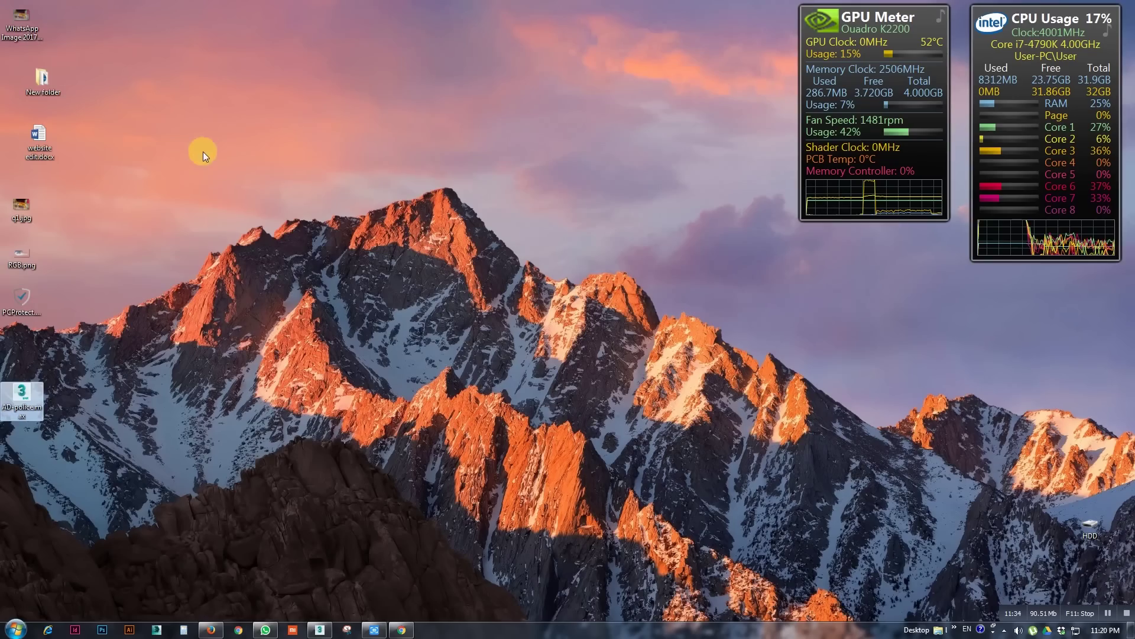
# Preview the saved RGB.png in Photo Viewer, then close it.
pyautogui.doubleClick(27, 257)
pyautogui.scroll(3, 438, 255)
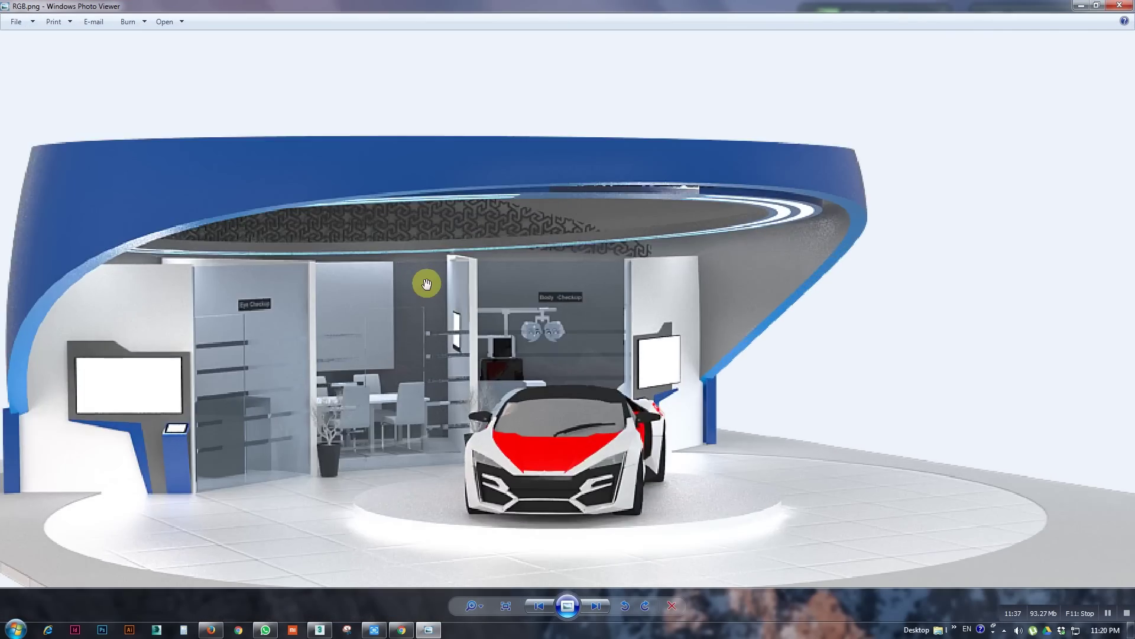
pyautogui.scroll(-1, 426, 284)
pyautogui.click(1115, 6)
# Create a new desktop folder named 'passes' and switch back to 3ds Max.
pyautogui.rightClick(285, 271)
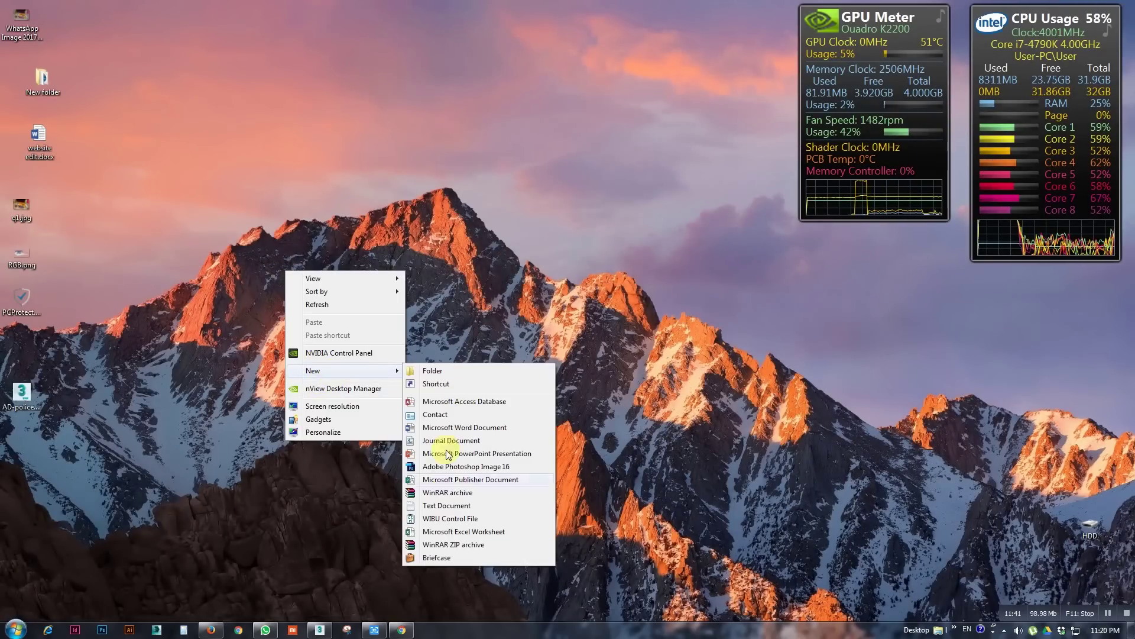
pyautogui.click(433, 371)
pyautogui.write('passes')
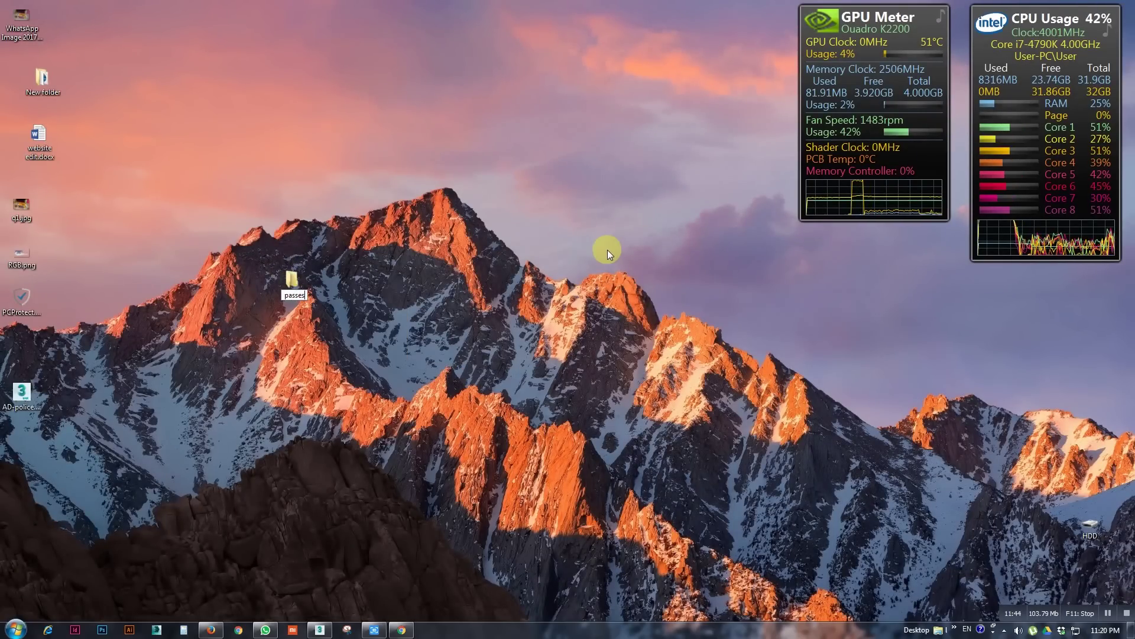
pyautogui.press('Return')
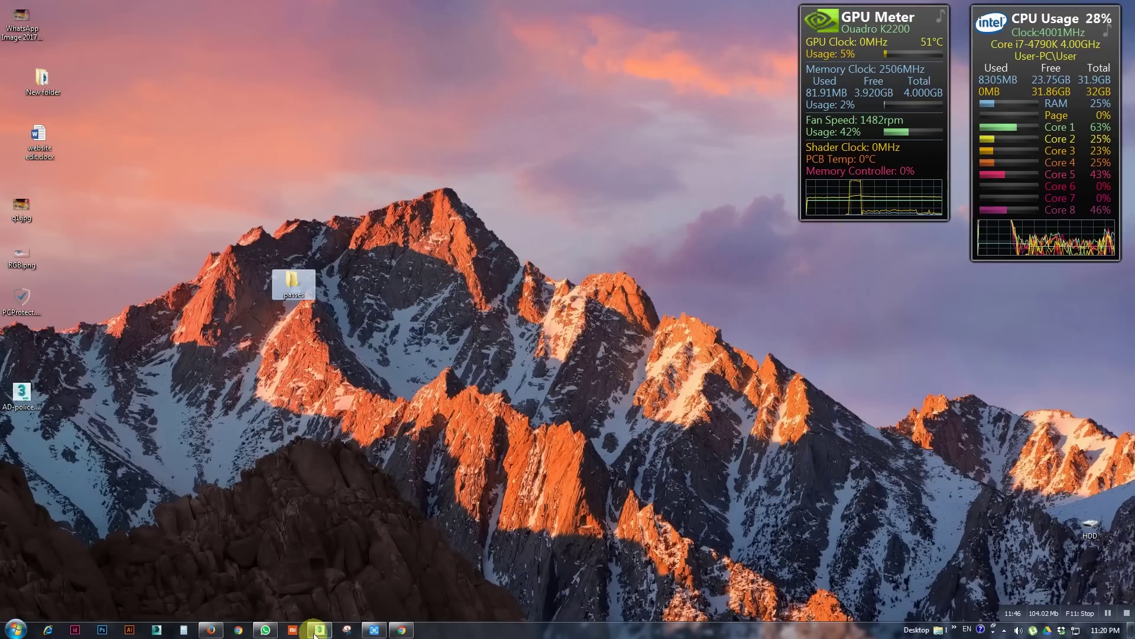
pyautogui.click(320, 630)
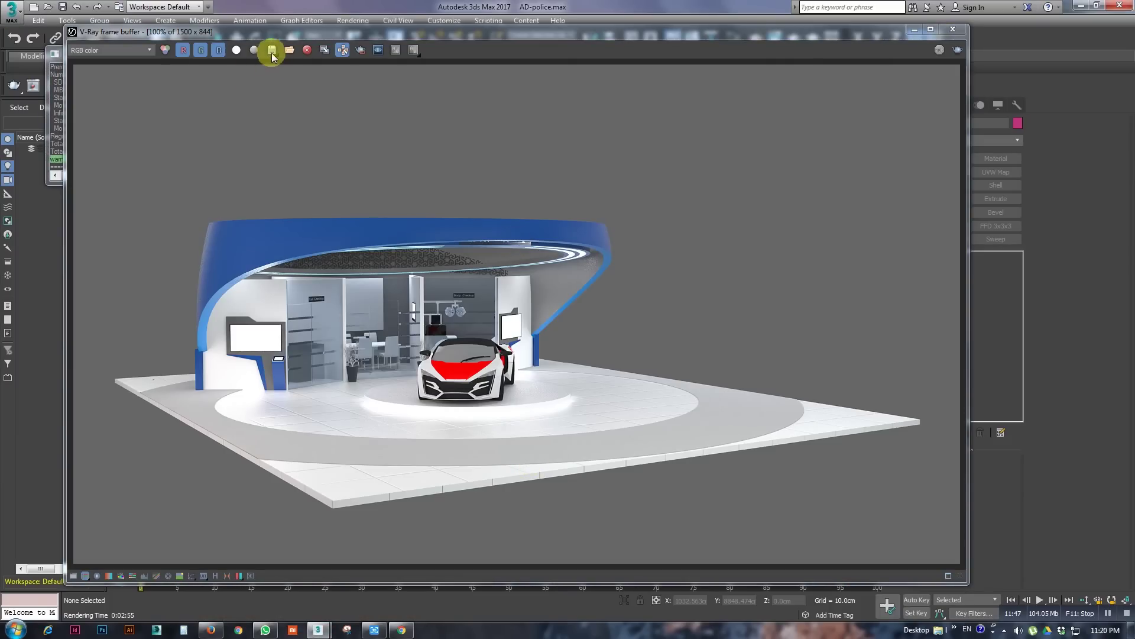
# Export all image channels as separate PNG files named 'Car' into the passes folder, accepting the PNG settings.
pyautogui.moveTo(274, 51); pyautogui.dragTo(275, 86)
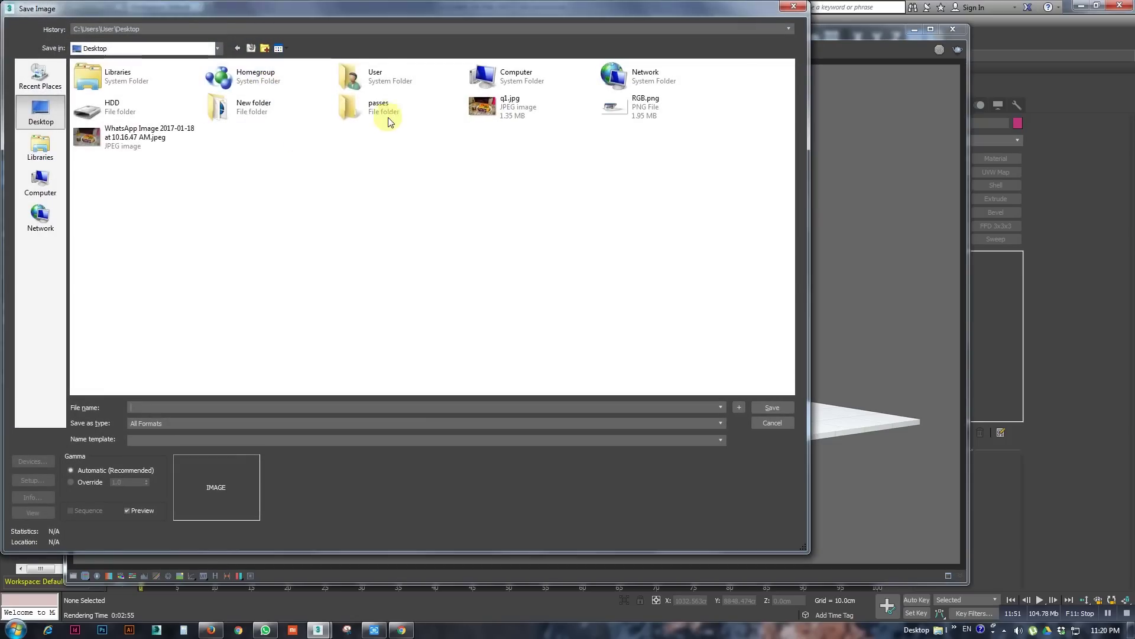
pyautogui.doubleClick(388, 117)
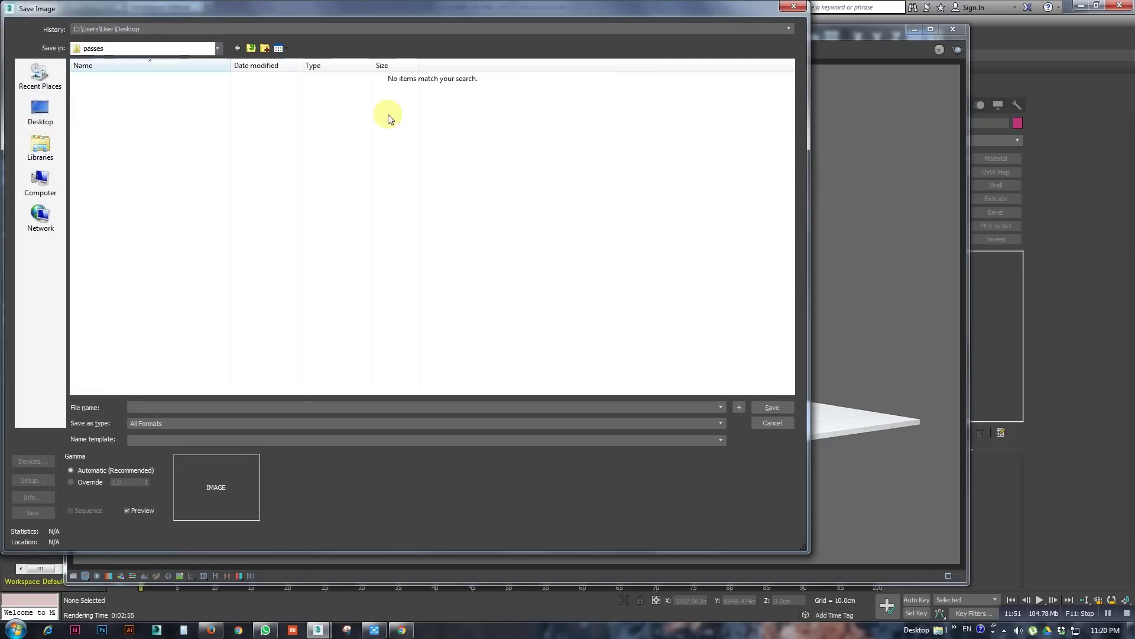
pyautogui.click(201, 408)
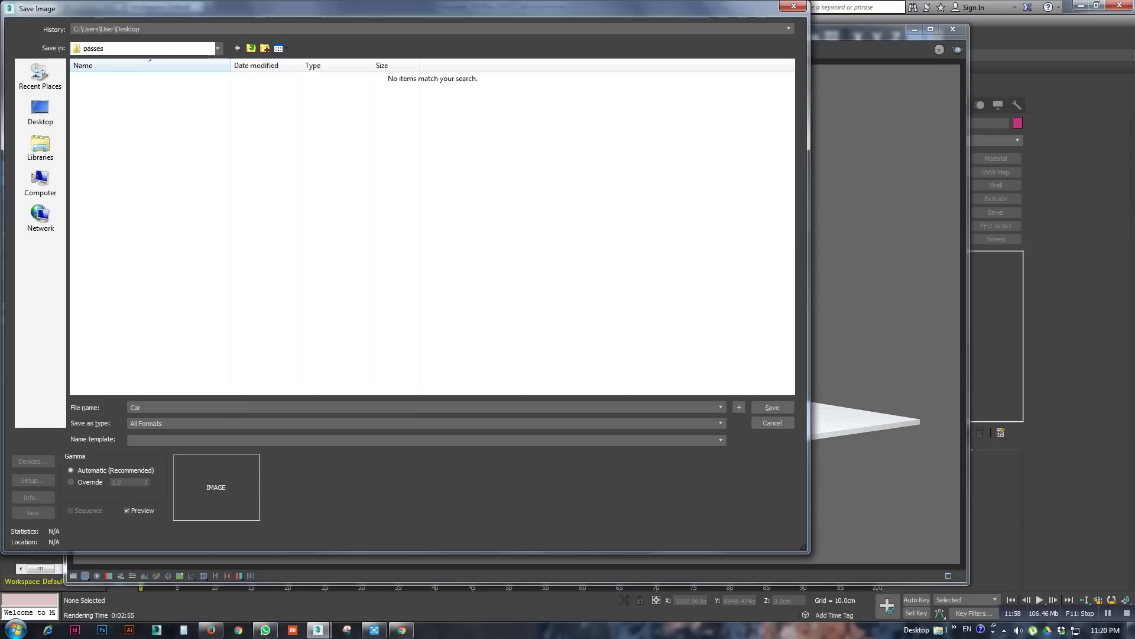
pyautogui.write('Car')
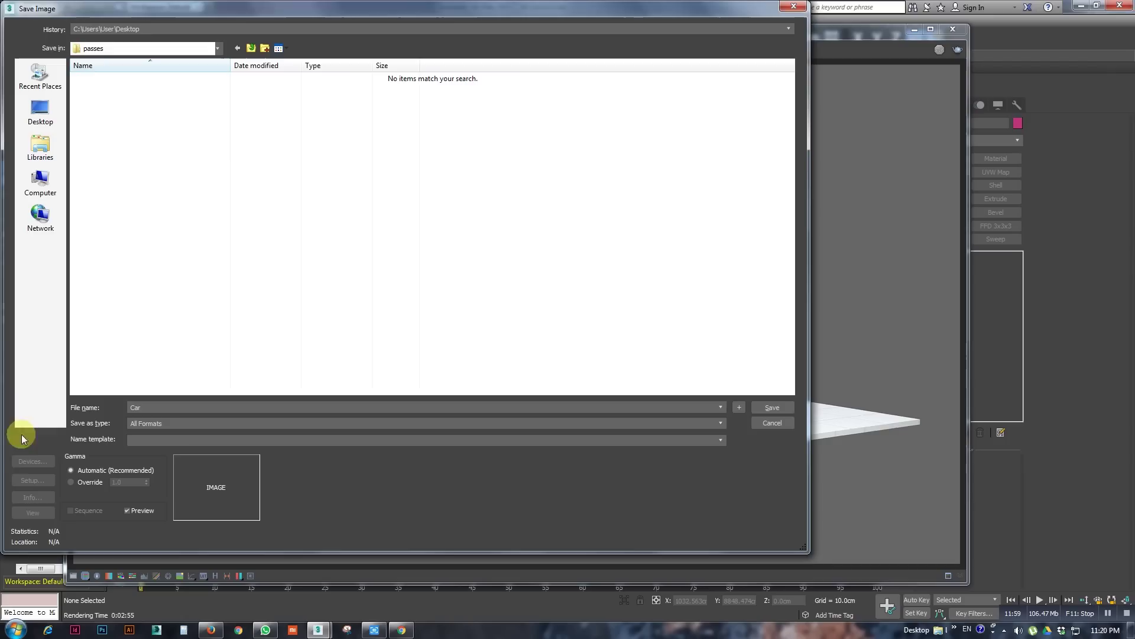
pyautogui.click(198, 421)
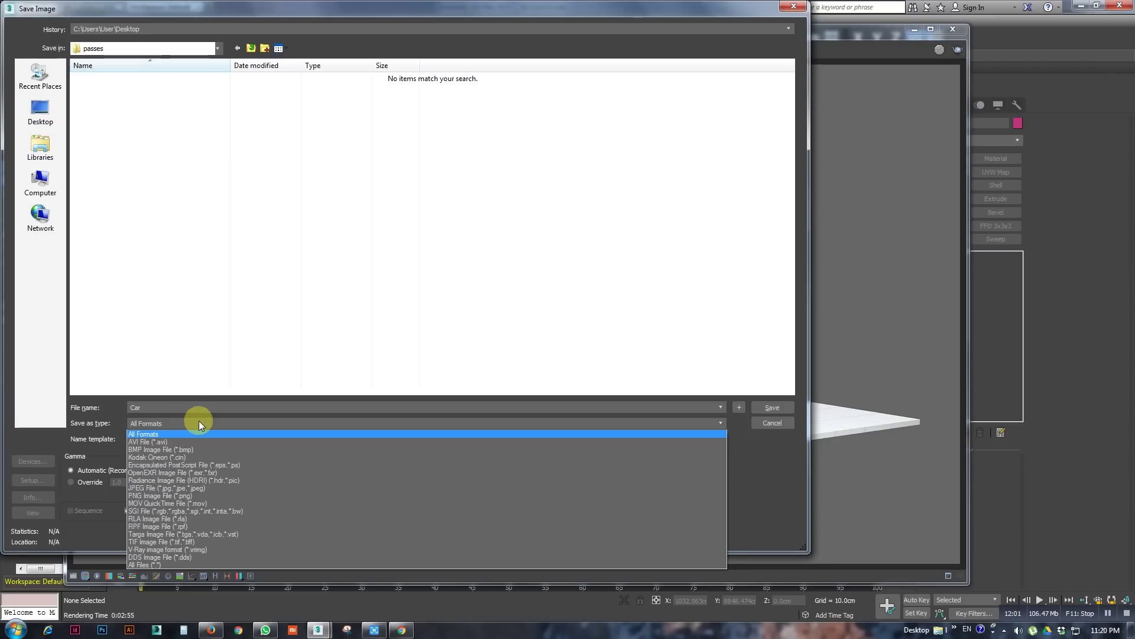
pyautogui.press('p')
pyautogui.click(165, 497)
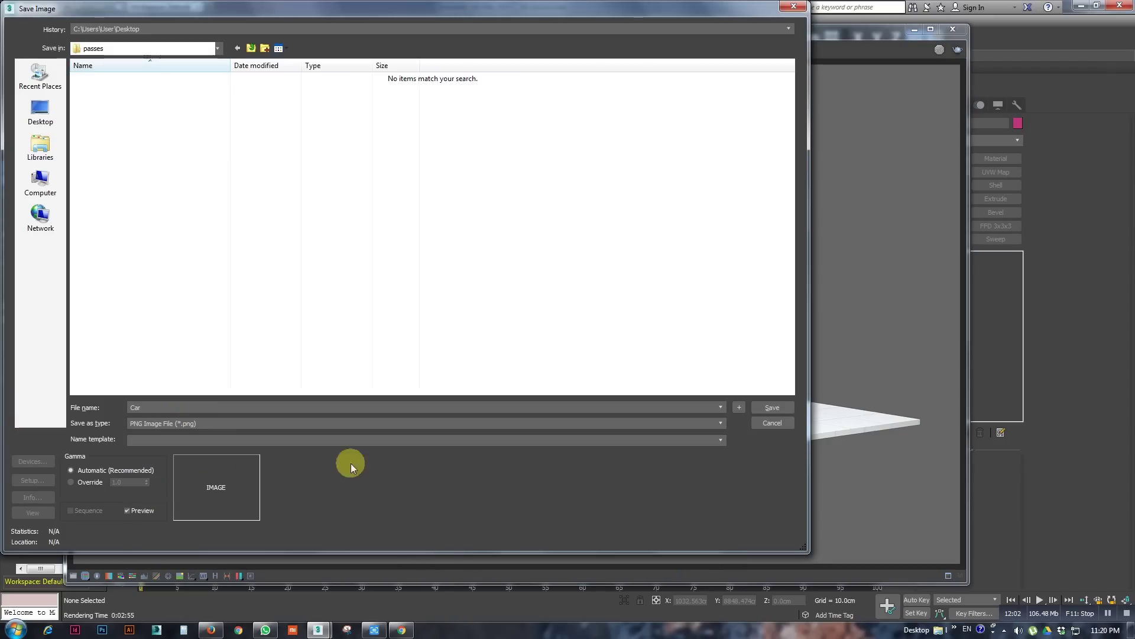
pyautogui.click(769, 412)
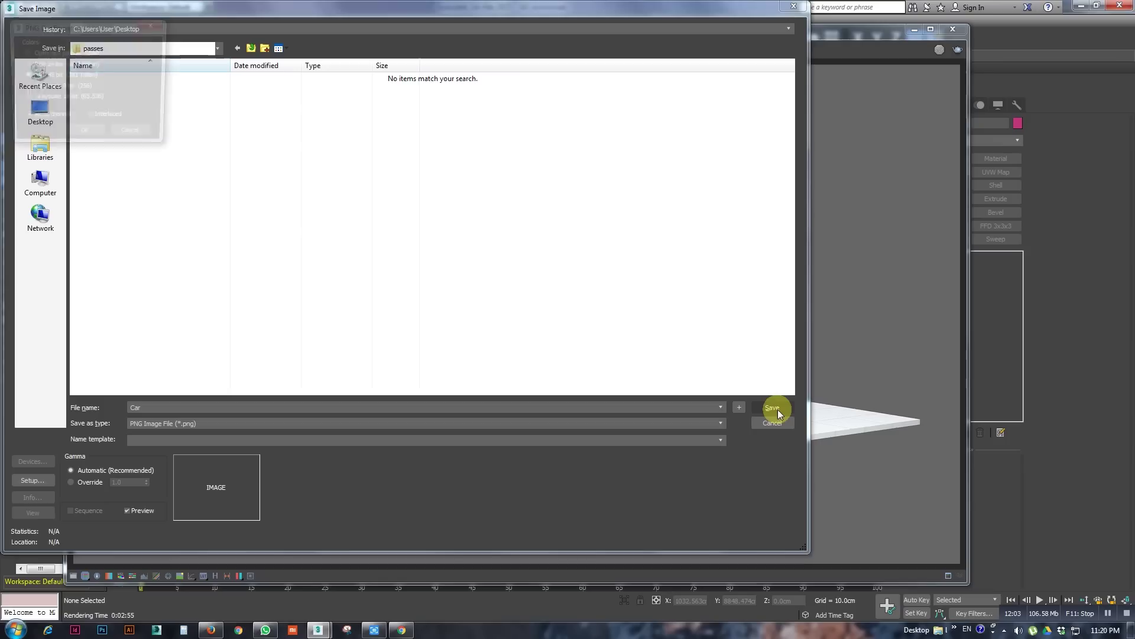
pyautogui.click(94, 136)
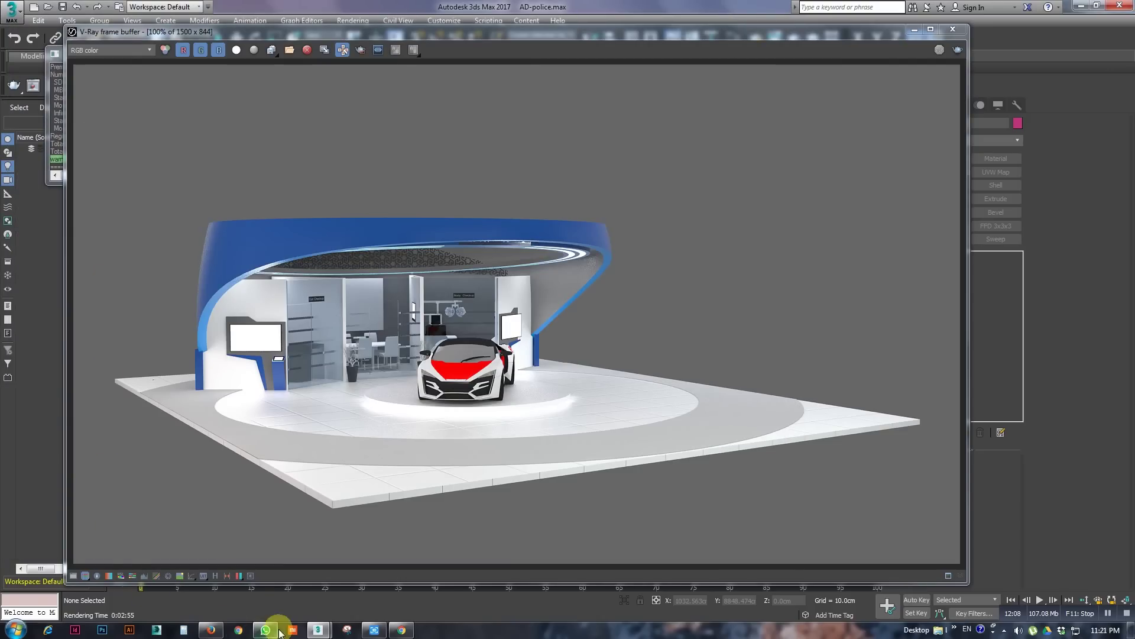
pyautogui.click(15, 629)
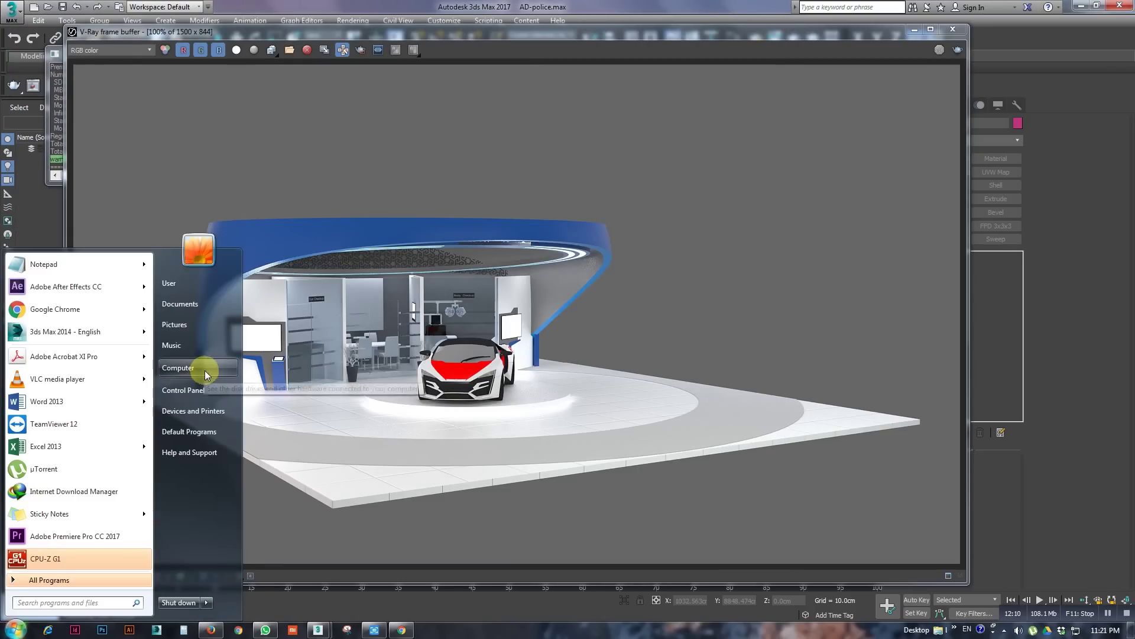
pyautogui.click(195, 373)
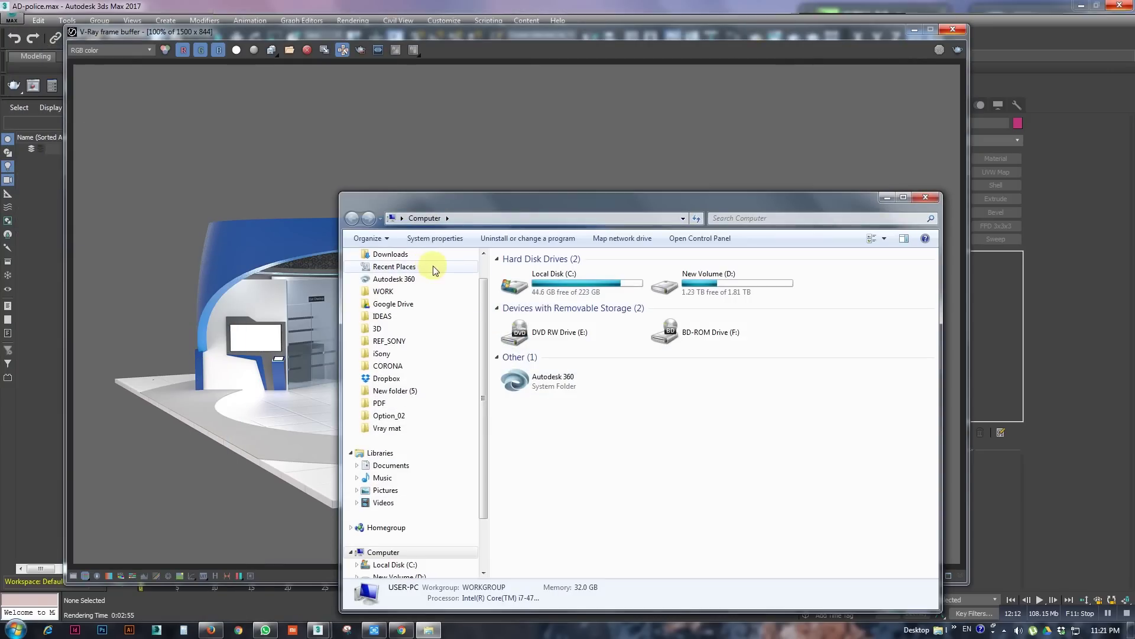
pyautogui.scroll(1, 478, 264)
pyautogui.click(421, 271)
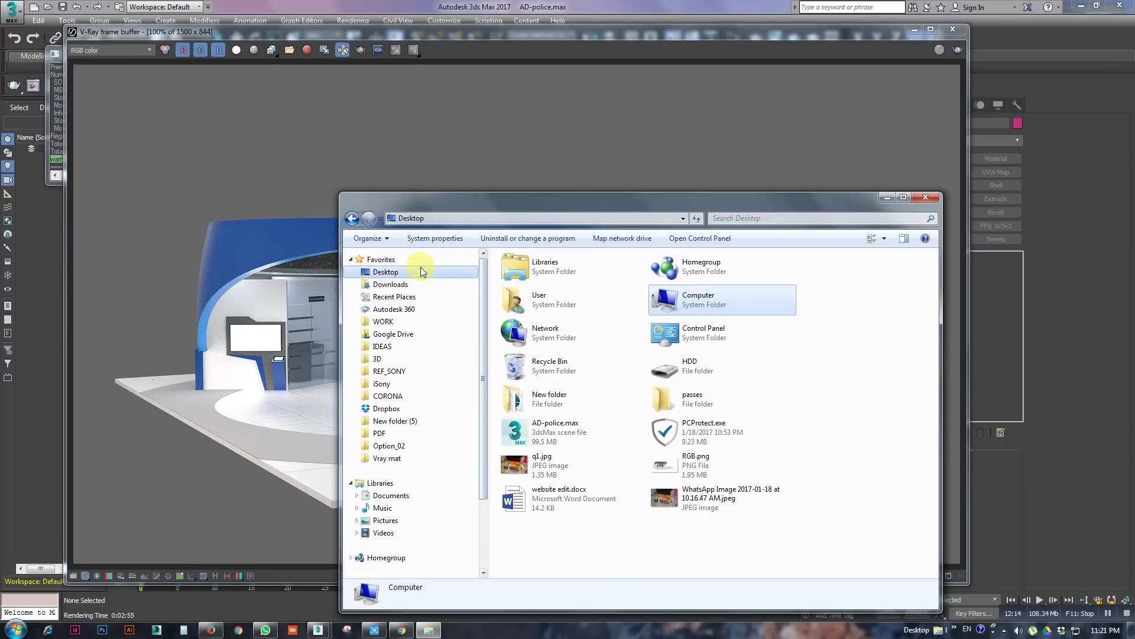
pyautogui.doubleClick(664, 398)
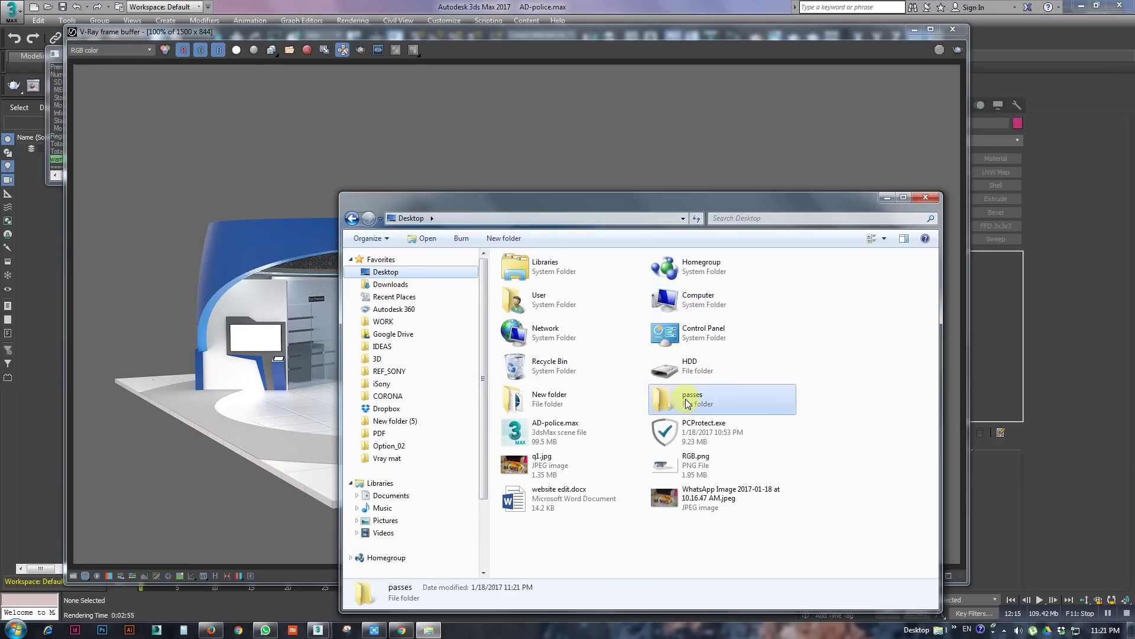
pyautogui.moveTo(722, 207); pyautogui.dragTo(544, 103)
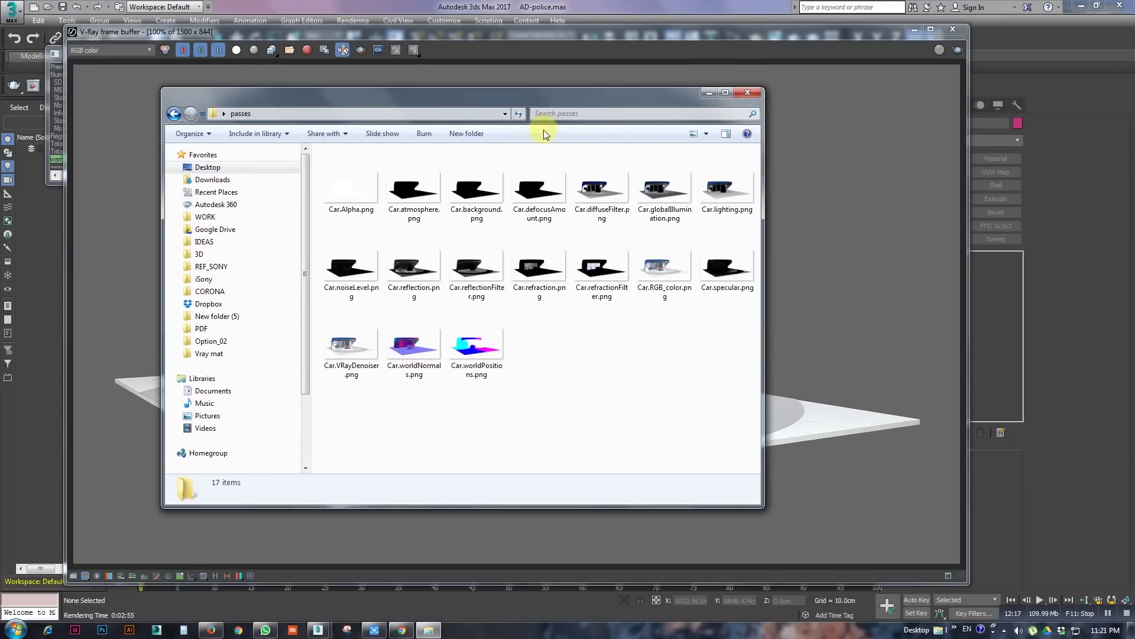
pyautogui.click(726, 94)
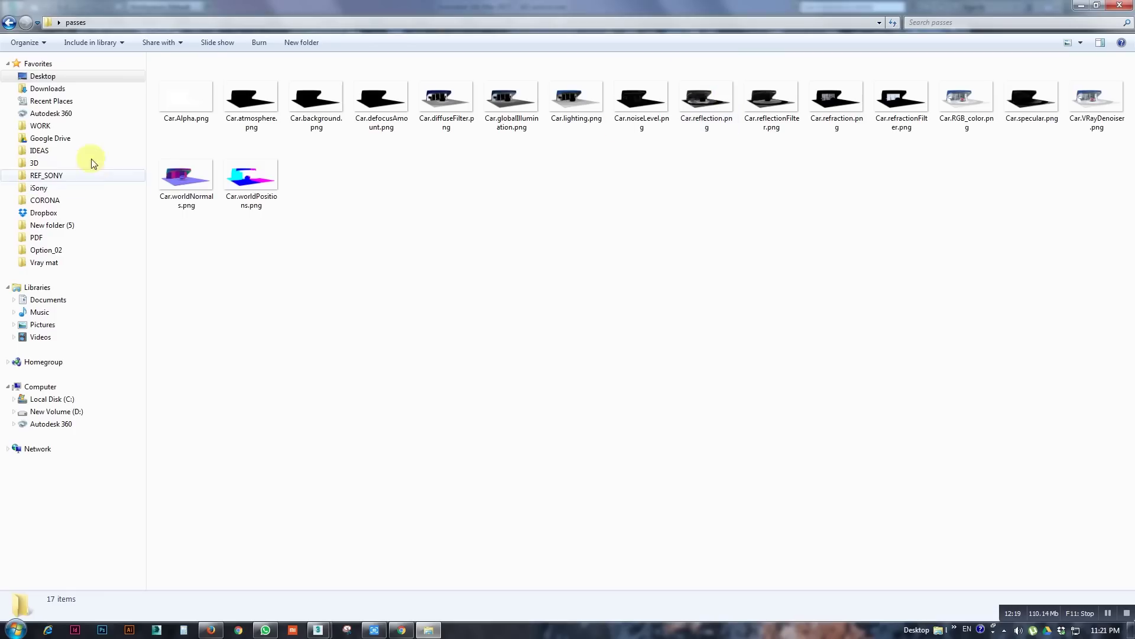
pyautogui.click(171, 107)
pyautogui.click(240, 118)
pyautogui.click(311, 108)
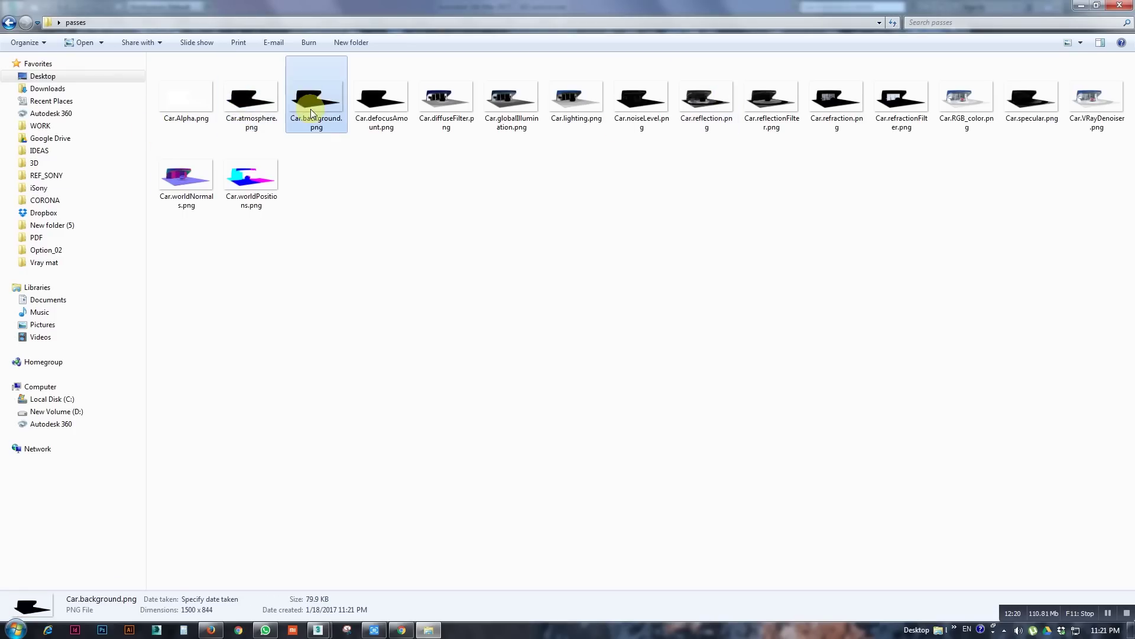
pyautogui.doubleClick(204, 102)
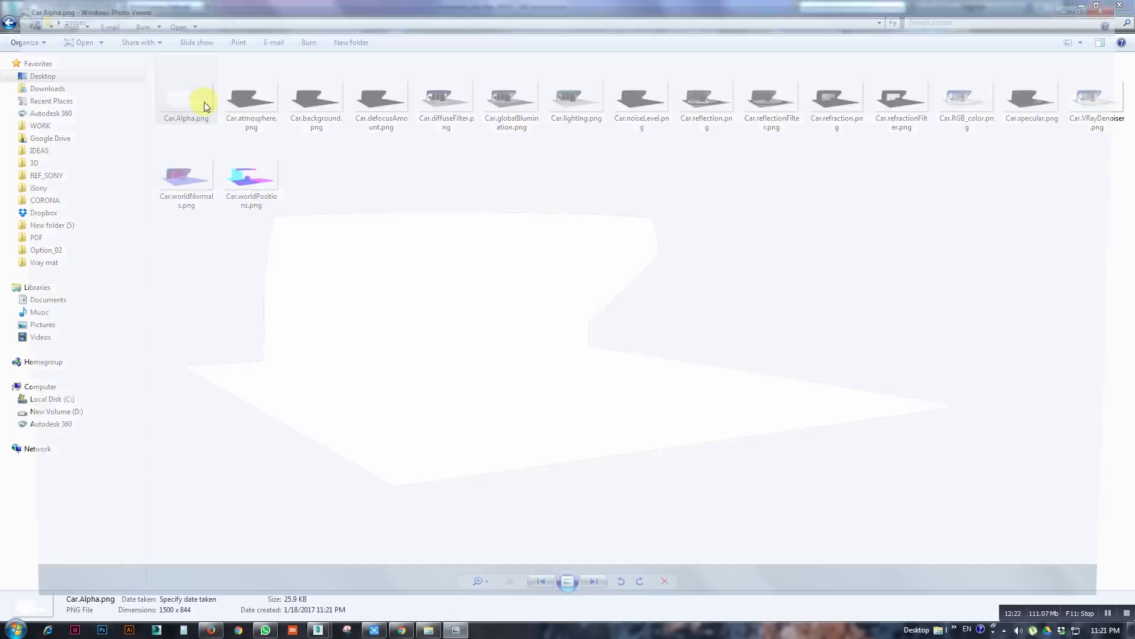
pyautogui.press('Right')
pyautogui.press('Right')
pyautogui.press('Right')
pyautogui.press('Right')
pyautogui.press('Right')
pyautogui.press('Right')
pyautogui.press('Right')
pyautogui.press('Right')
pyautogui.press('Right')
pyautogui.press('Right')
pyautogui.press('Right')
pyautogui.press('Right')
pyautogui.press('Right')
pyautogui.press('Right')
pyautogui.press('Right')
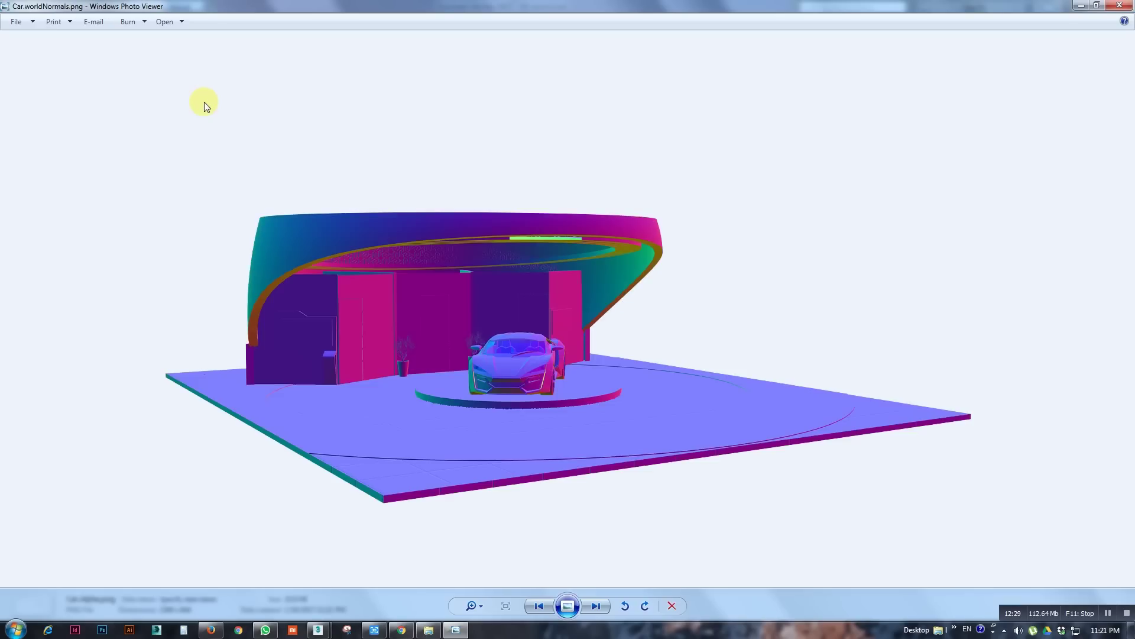
pyautogui.press('Right')
pyautogui.press('Right')
pyautogui.press('Right')
pyautogui.press('Right')
pyautogui.press('Right')
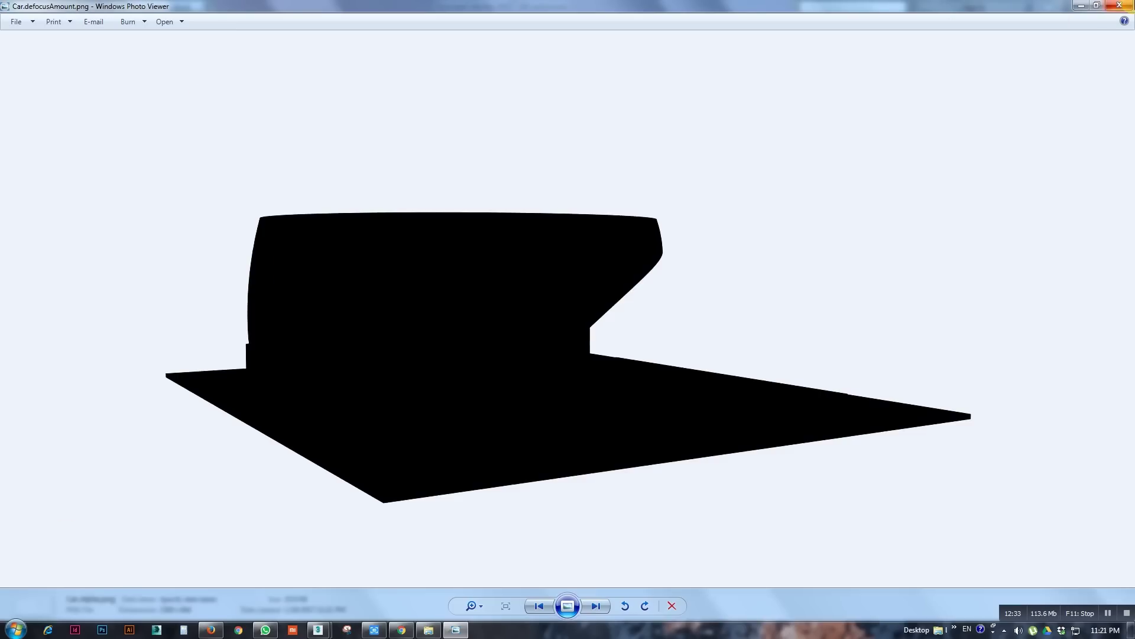
pyautogui.click(1120, 6)
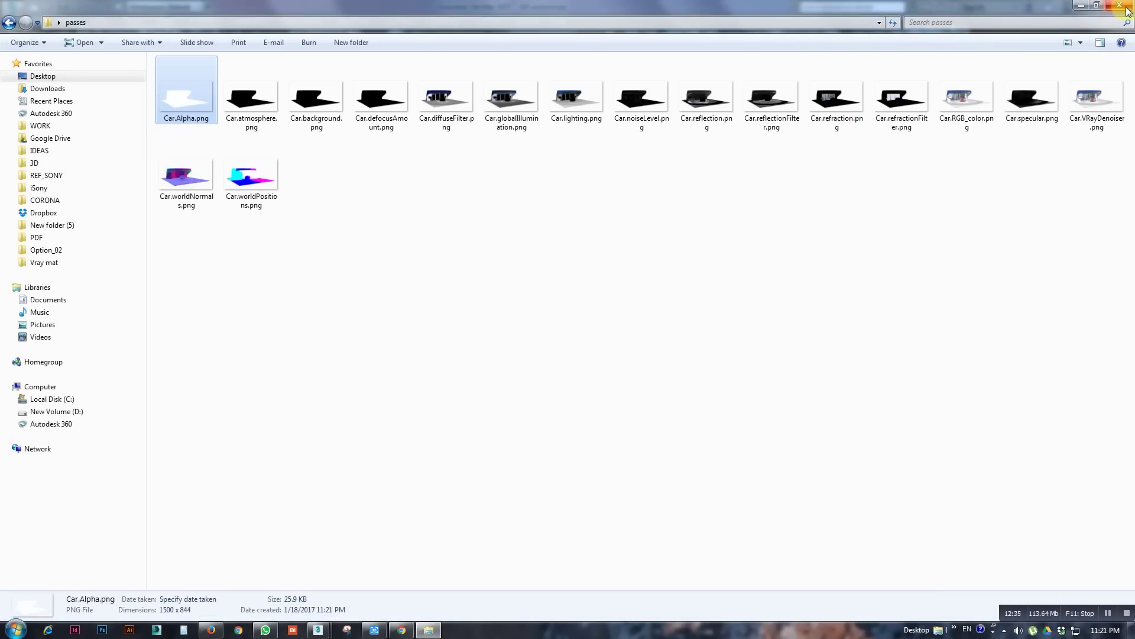
pyautogui.click(1120, 5)
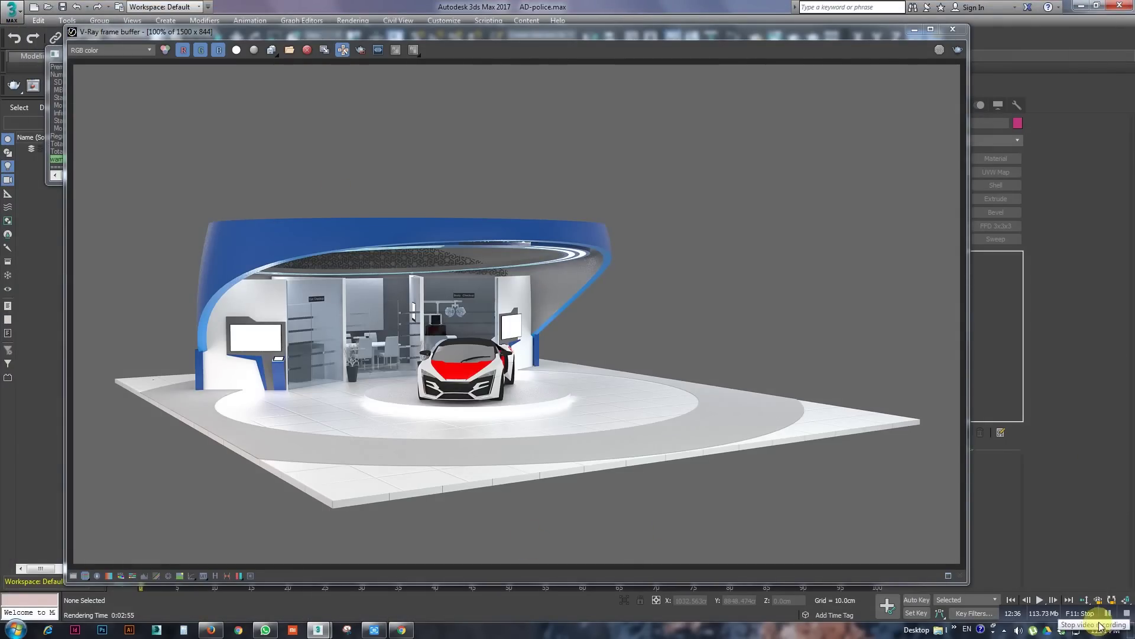